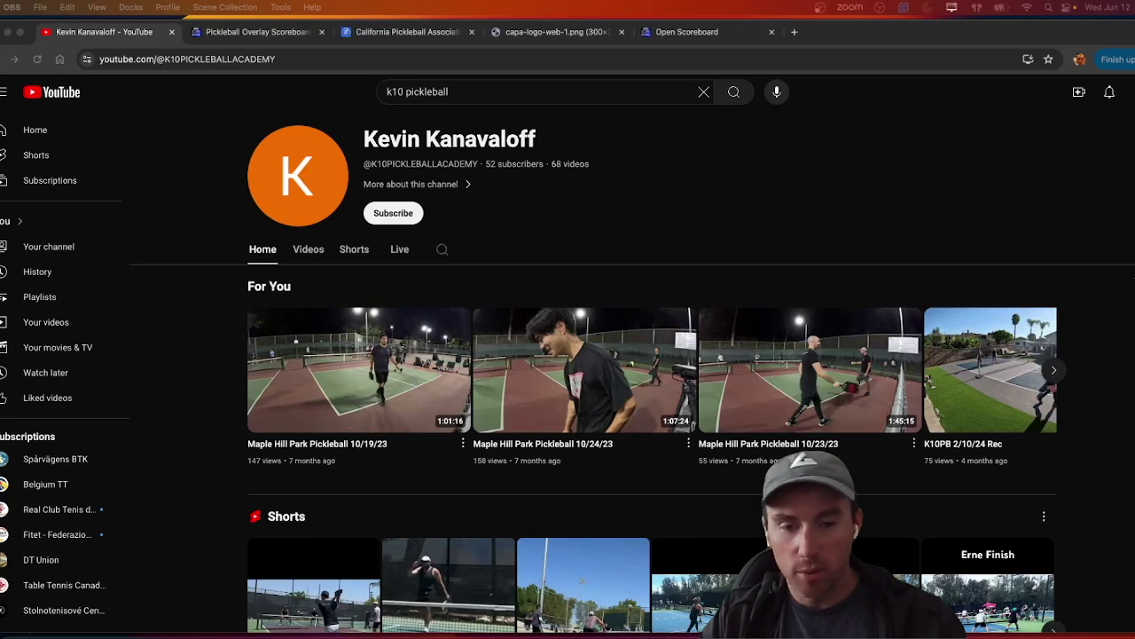
Look over the pickleball channel's home page, including its Shorts and Uploads sections
{"action": "scroll", "coordinate": [632, 370], "scroll_direction": "down", "scroll_amount": 3}
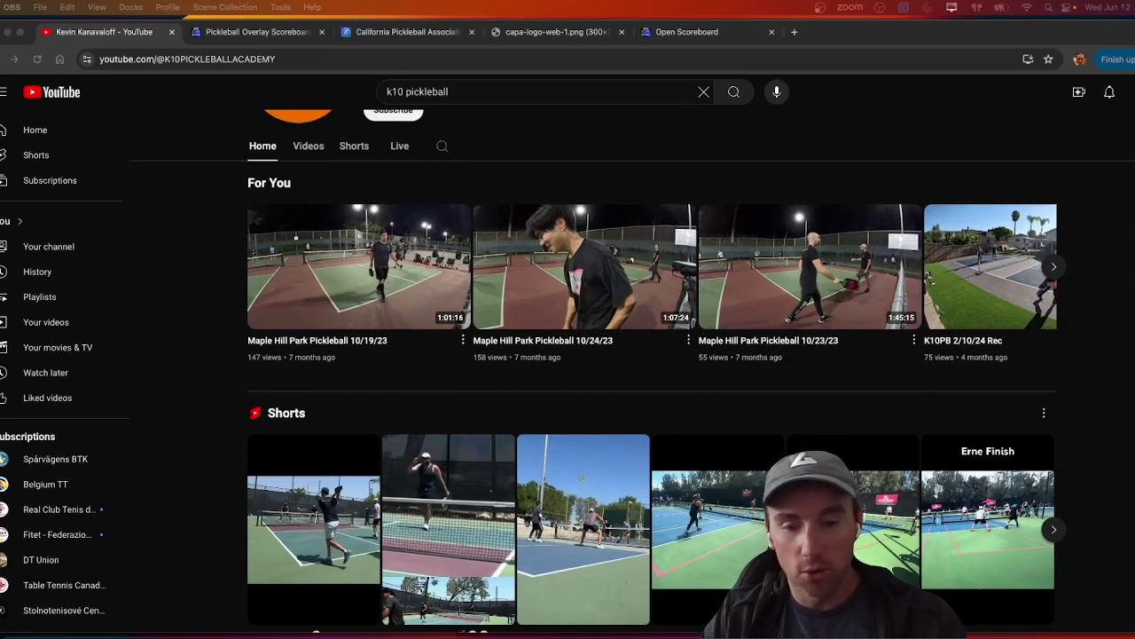
{"action": "scroll", "coordinate": [633, 371], "scroll_direction": "down", "scroll_amount": 7}
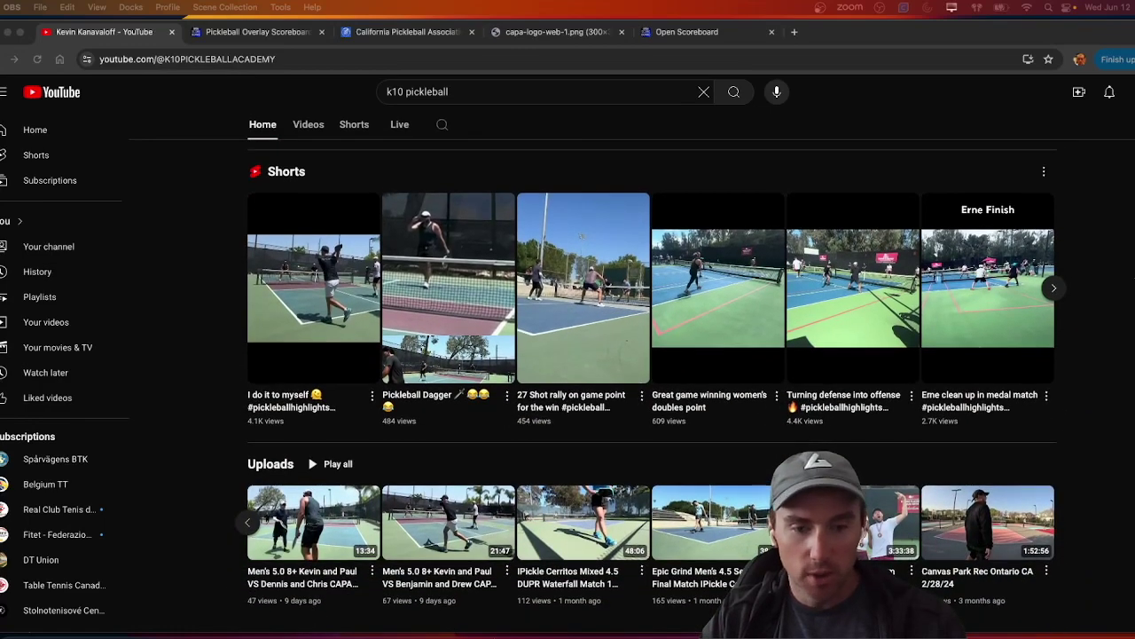
{"action": "scroll", "coordinate": [632, 371], "scroll_direction": "up", "scroll_amount": 2}
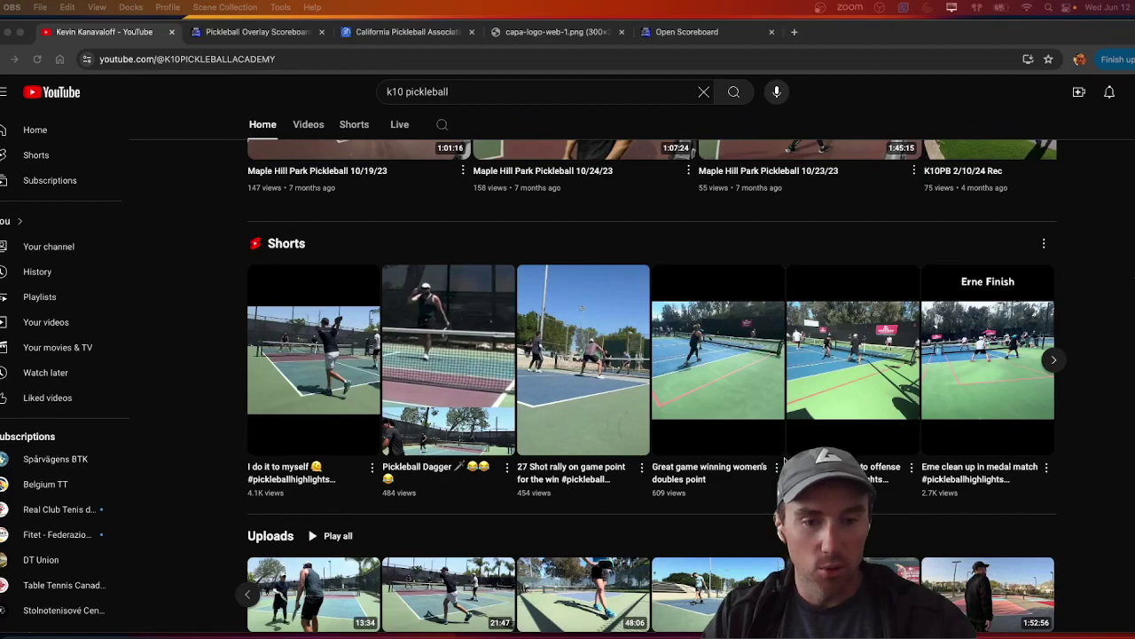
{"action": "scroll", "coordinate": [785, 458], "scroll_direction": "down", "scroll_amount": 1}
{"action": "scroll", "coordinate": [785, 459], "scroll_direction": "up", "scroll_amount": 3}
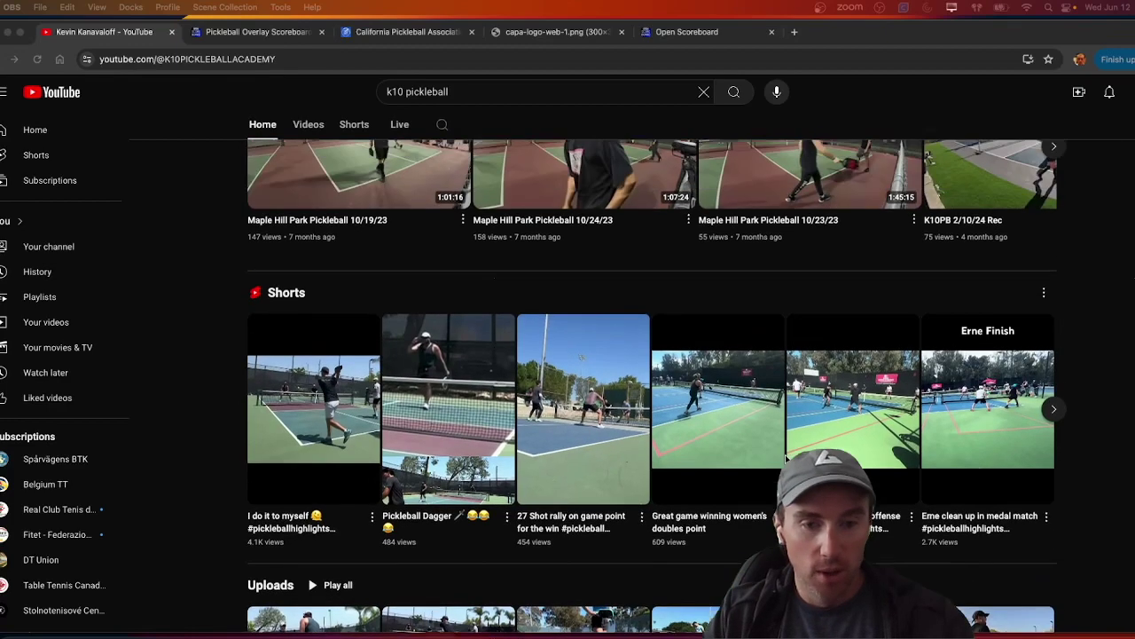
{"action": "scroll", "coordinate": [785, 458], "scroll_direction": "up", "scroll_amount": 2}
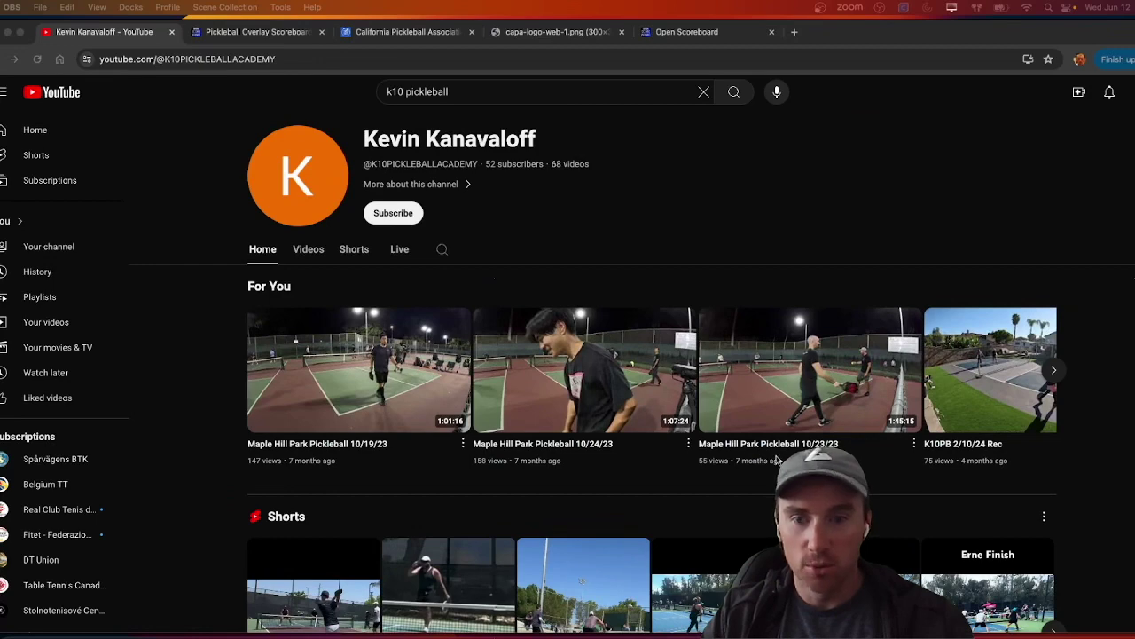
Open the 21:47 Men's 5.0 8+ CAPA 2024 Summer open match from the channel's video list and pause it
{"action": "left_click", "coordinate": [309, 256]}
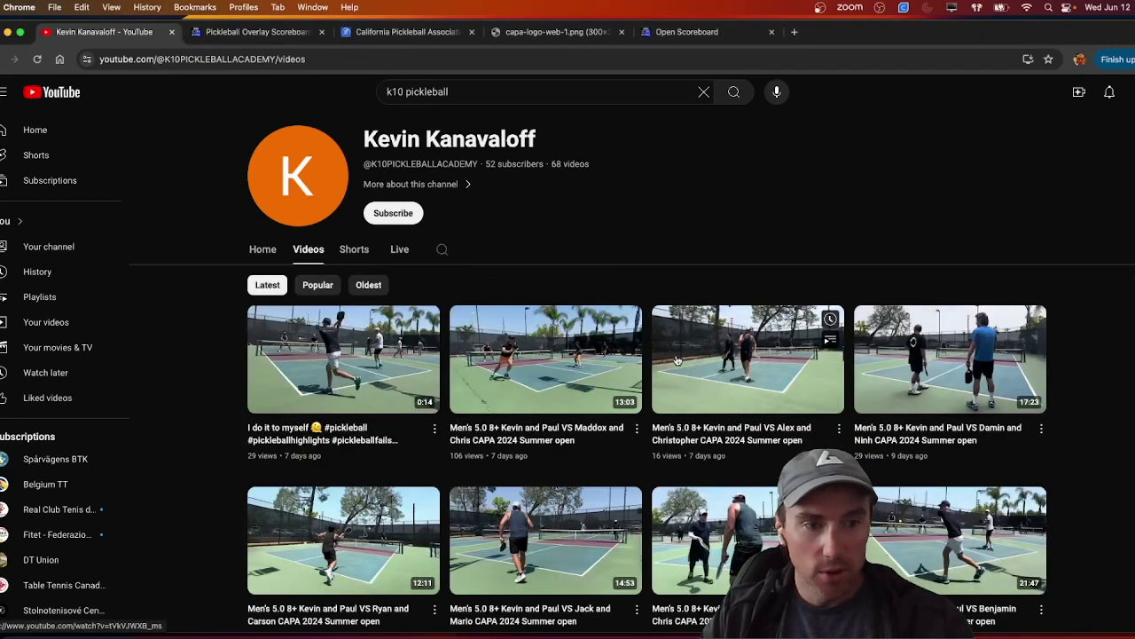
{"action": "scroll", "coordinate": [677, 360], "scroll_direction": "down", "scroll_amount": 1}
{"action": "scroll", "coordinate": [678, 360], "scroll_direction": "down", "scroll_amount": 1}
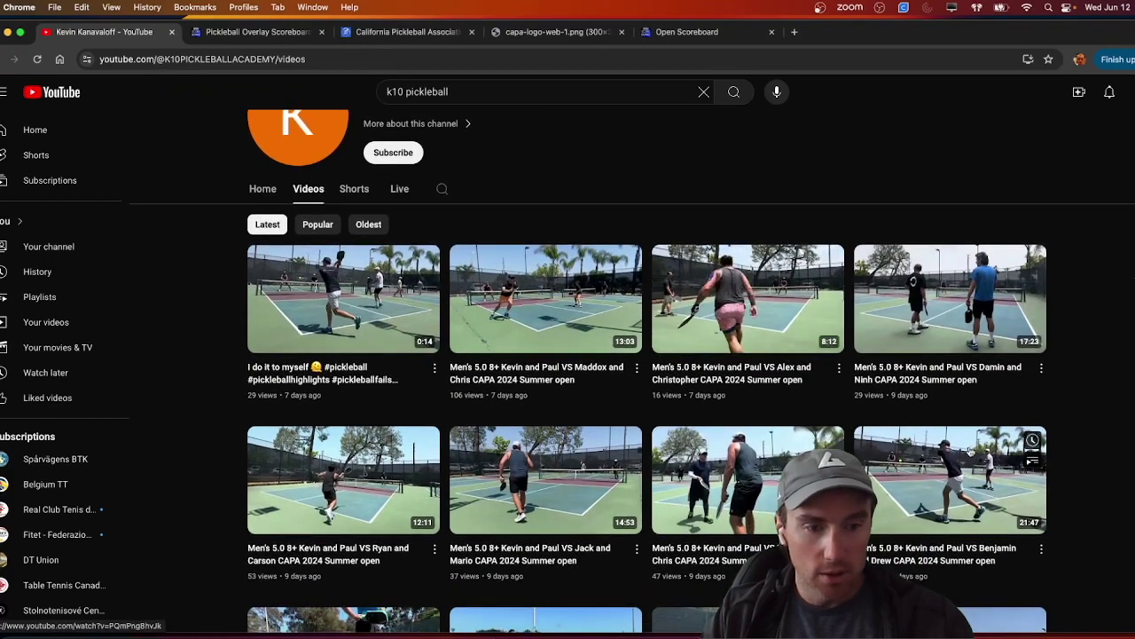
{"action": "scroll", "coordinate": [956, 453], "scroll_direction": "down", "scroll_amount": 2}
{"action": "scroll", "coordinate": [956, 452], "scroll_direction": "down", "scroll_amount": 1}
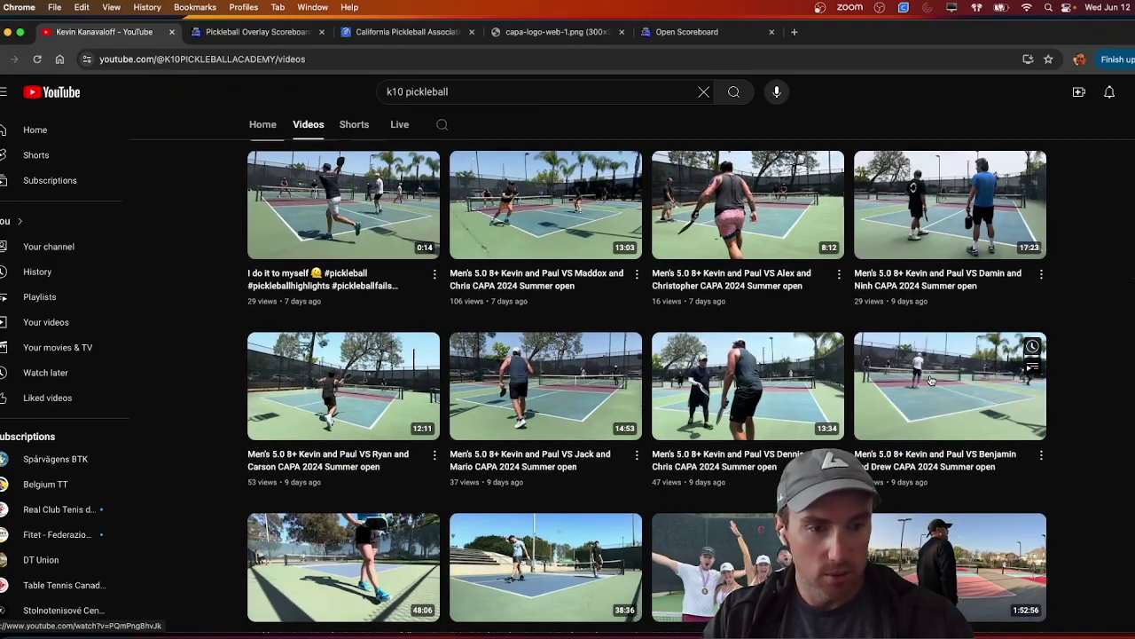
{"action": "scroll", "coordinate": [936, 392], "scroll_direction": "down", "scroll_amount": 1}
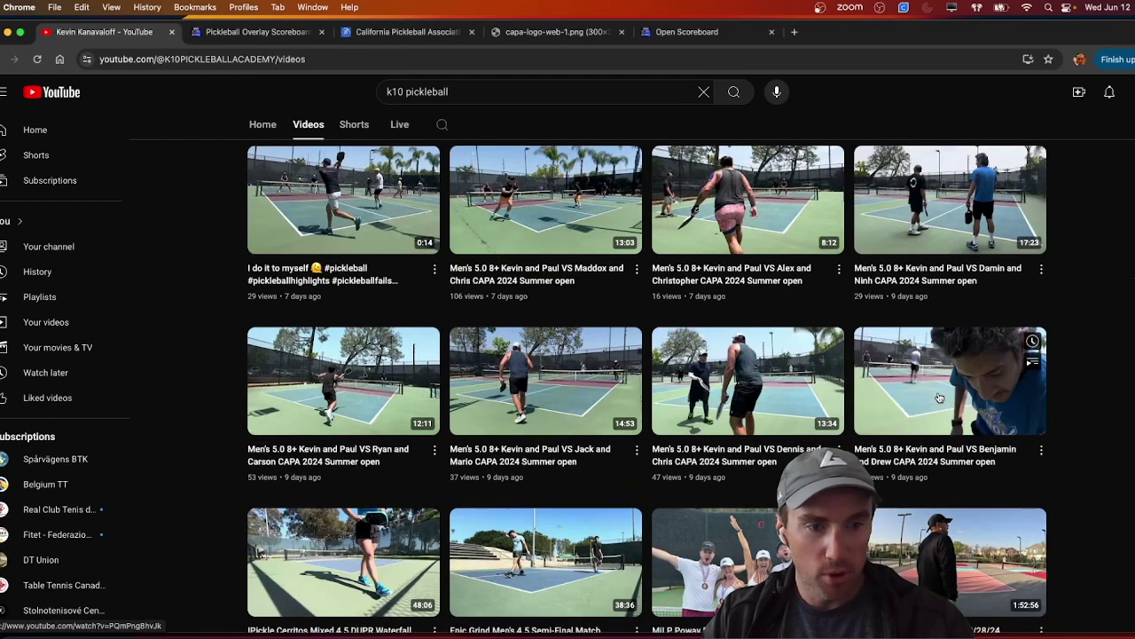
{"action": "scroll", "coordinate": [939, 398], "scroll_direction": "down", "scroll_amount": 1}
{"action": "left_click", "coordinate": [938, 398]}
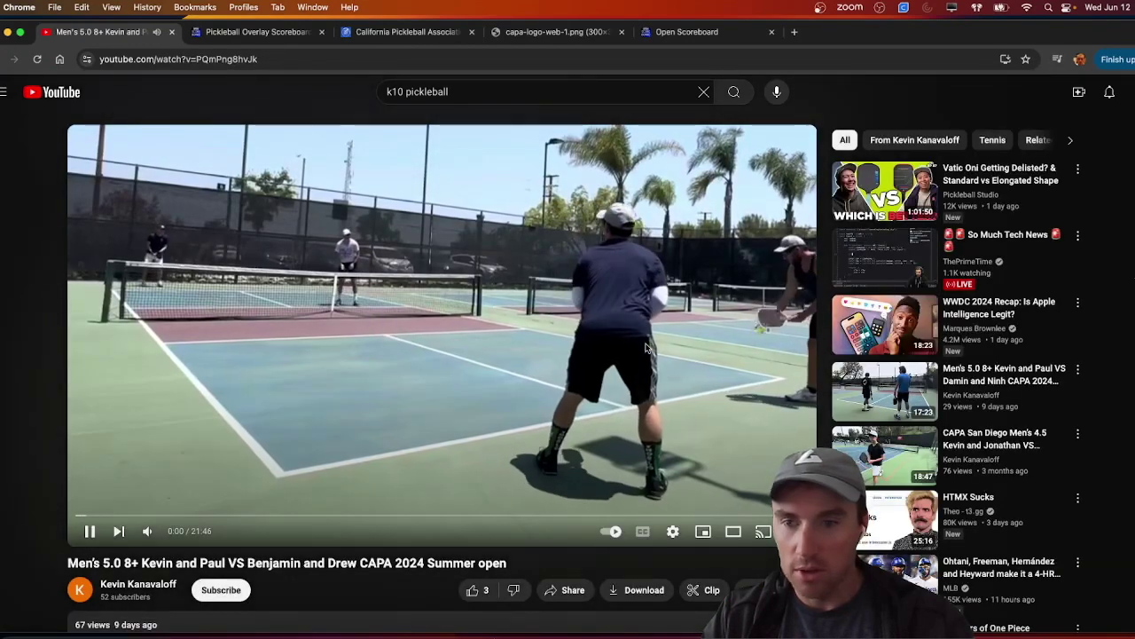
{"action": "left_click", "coordinate": [473, 331]}
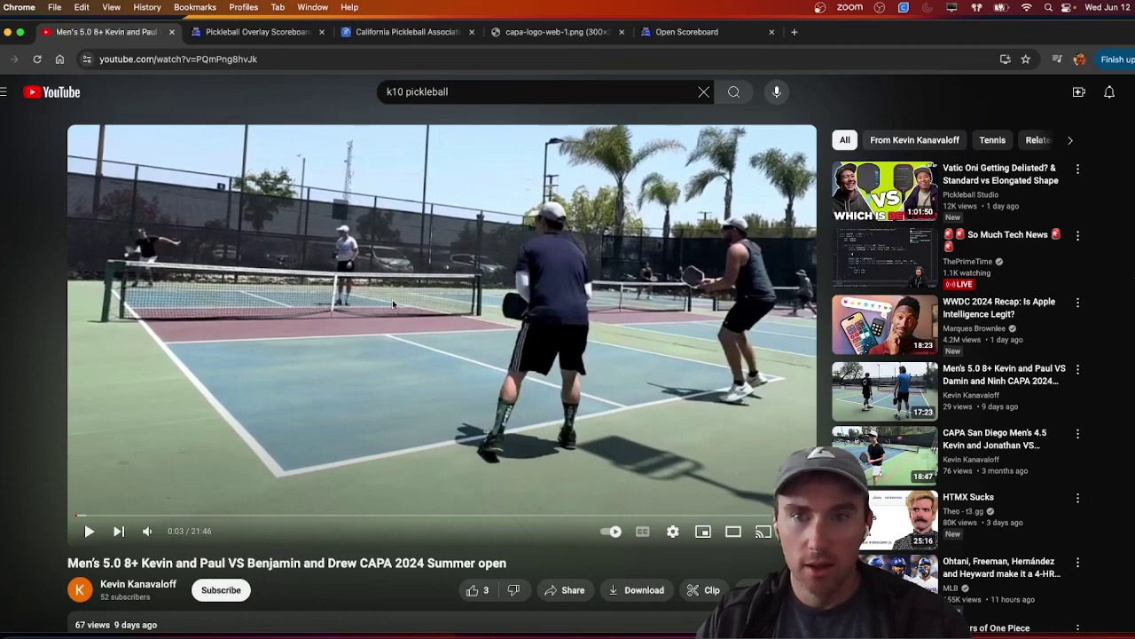
Search the web for "obs studio" in a new tab and open the official OBS Studio site
{"action": "left_click", "coordinate": [794, 31]}
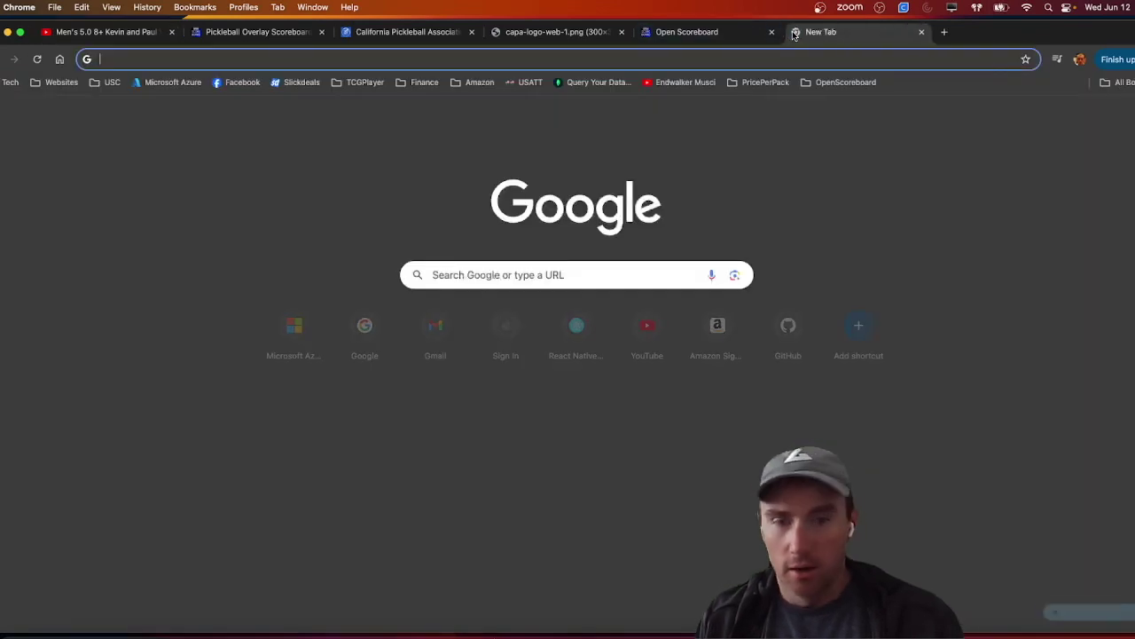
{"action": "type", "text": "obs"}
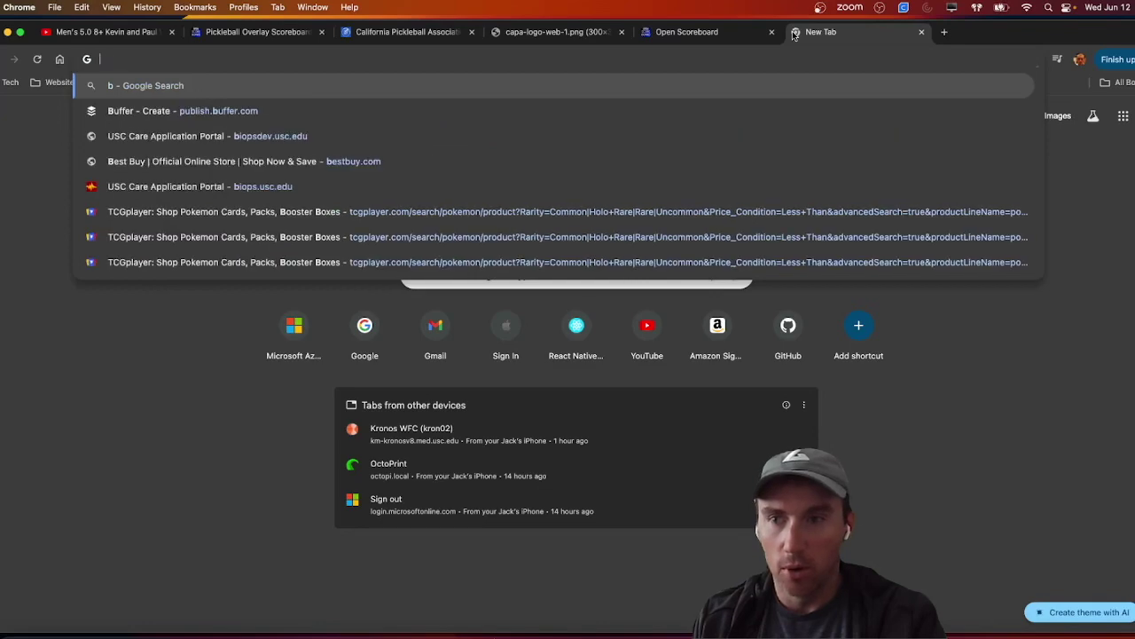
{"action": "key", "text": "Down"}
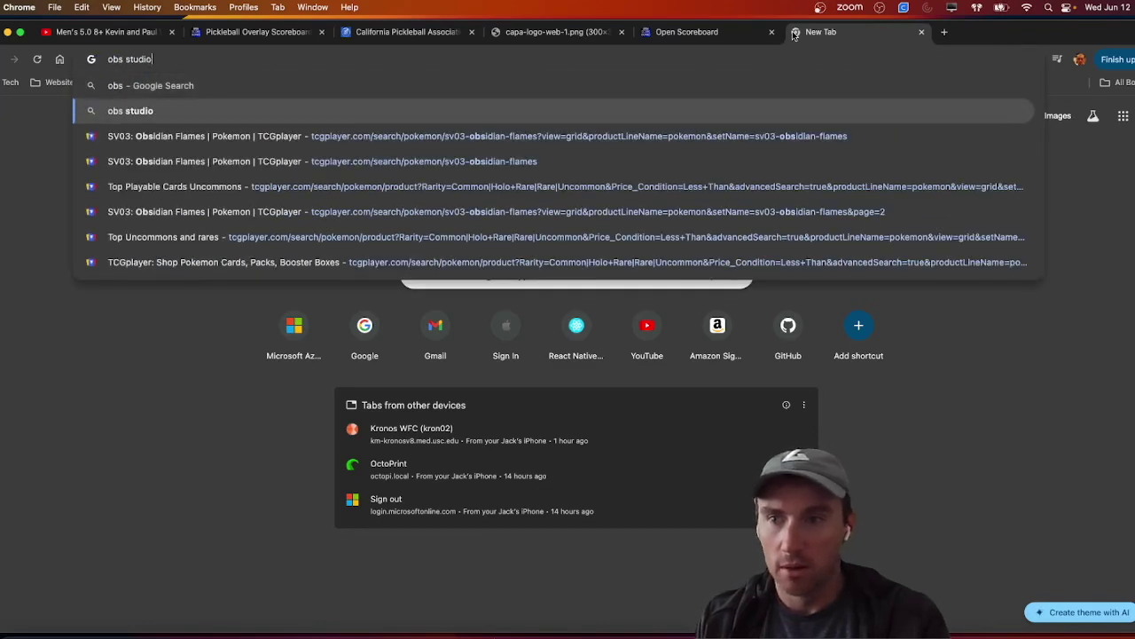
{"action": "key", "text": "Return"}
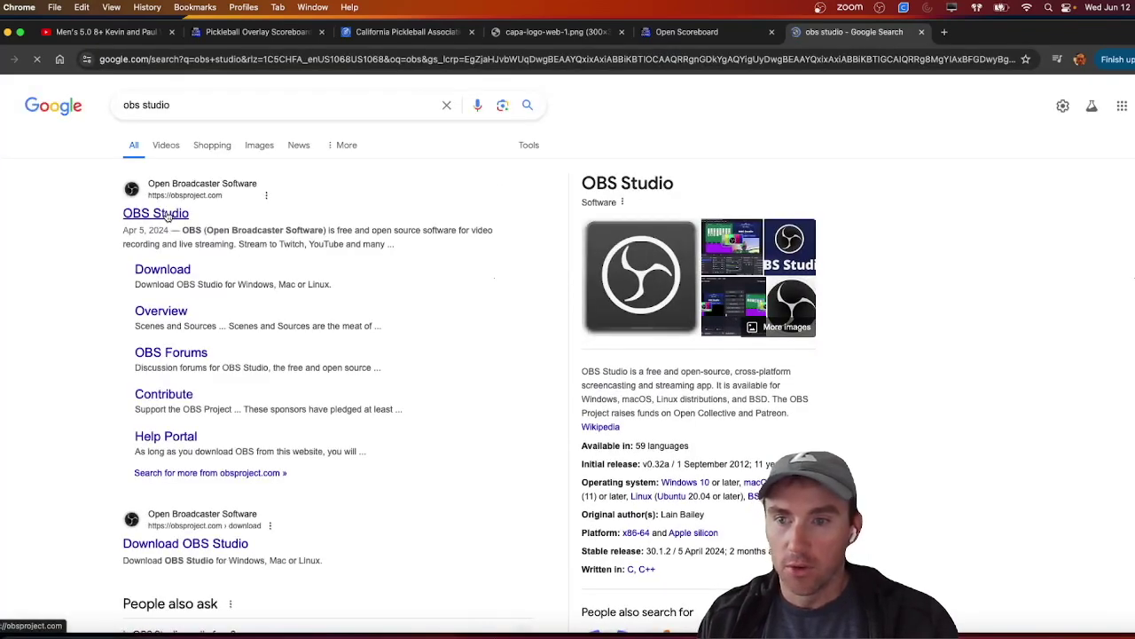
{"action": "left_click", "coordinate": [166, 214]}
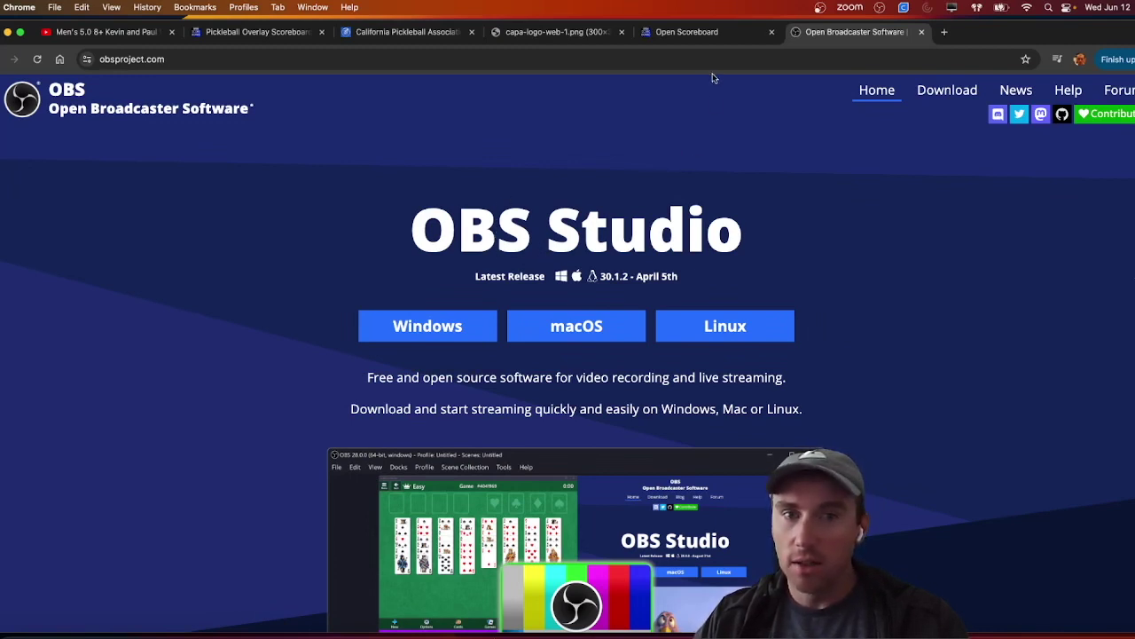
Go to the Open Scoreboard website's home page and open its scoreboard app from there
{"action": "left_click", "coordinate": [687, 35]}
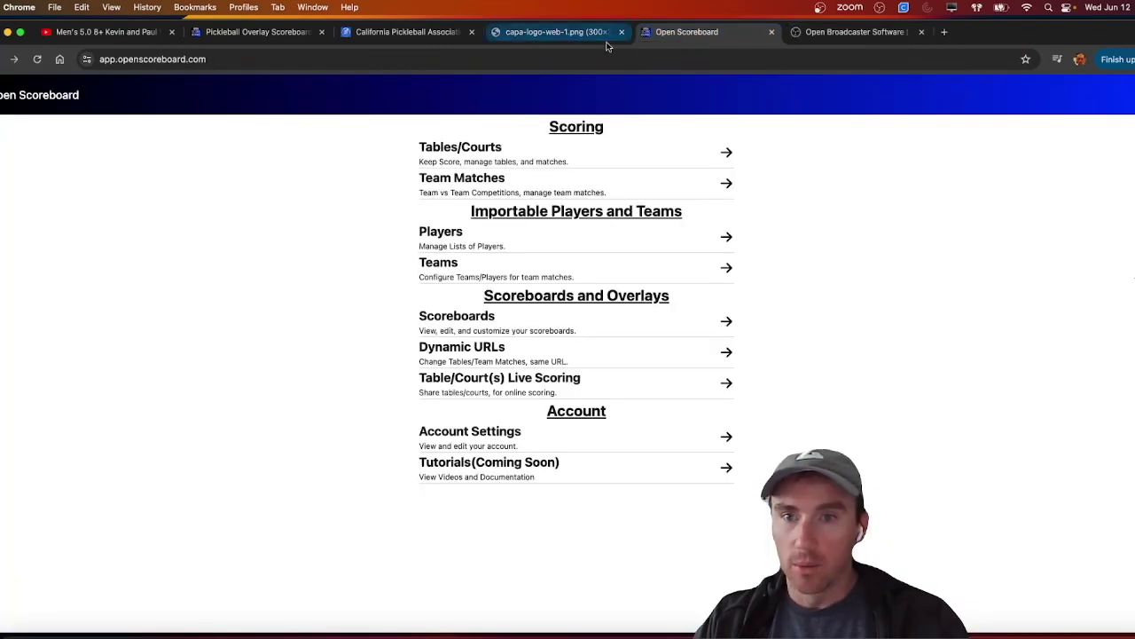
{"action": "left_click", "coordinate": [275, 35]}
{"action": "left_click", "coordinate": [114, 100]}
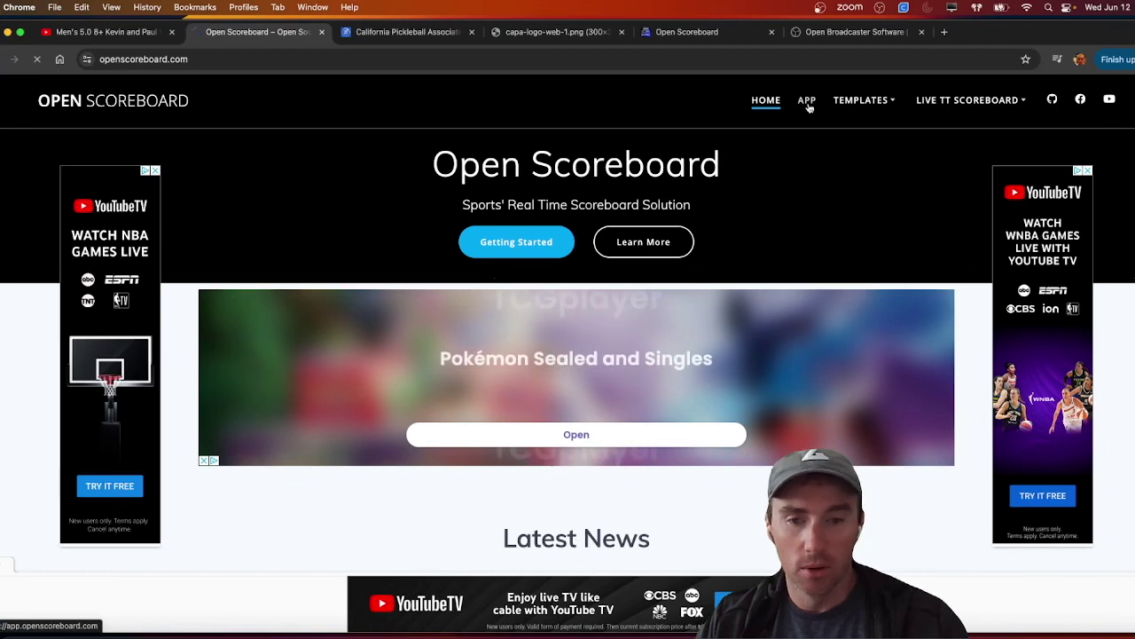
{"action": "left_click", "coordinate": [807, 102]}
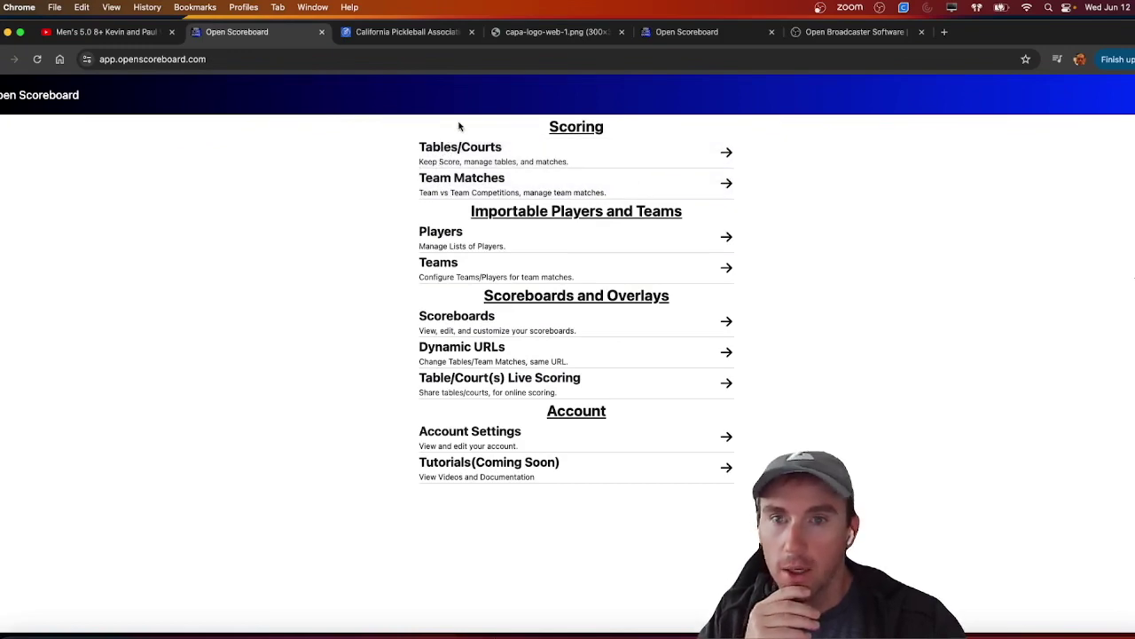
Return to the match video, switch to OBS, and create a macOS Screen Capture source named "Youtube"
{"action": "left_click", "coordinate": [122, 37]}
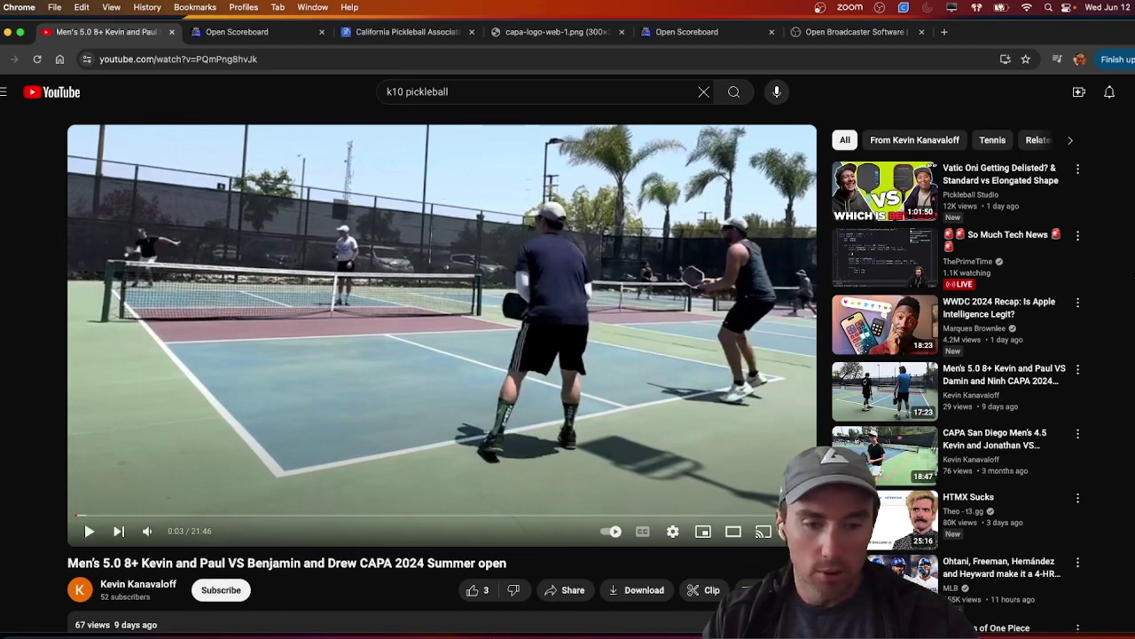
{"action": "key", "text": "super+Tab"}
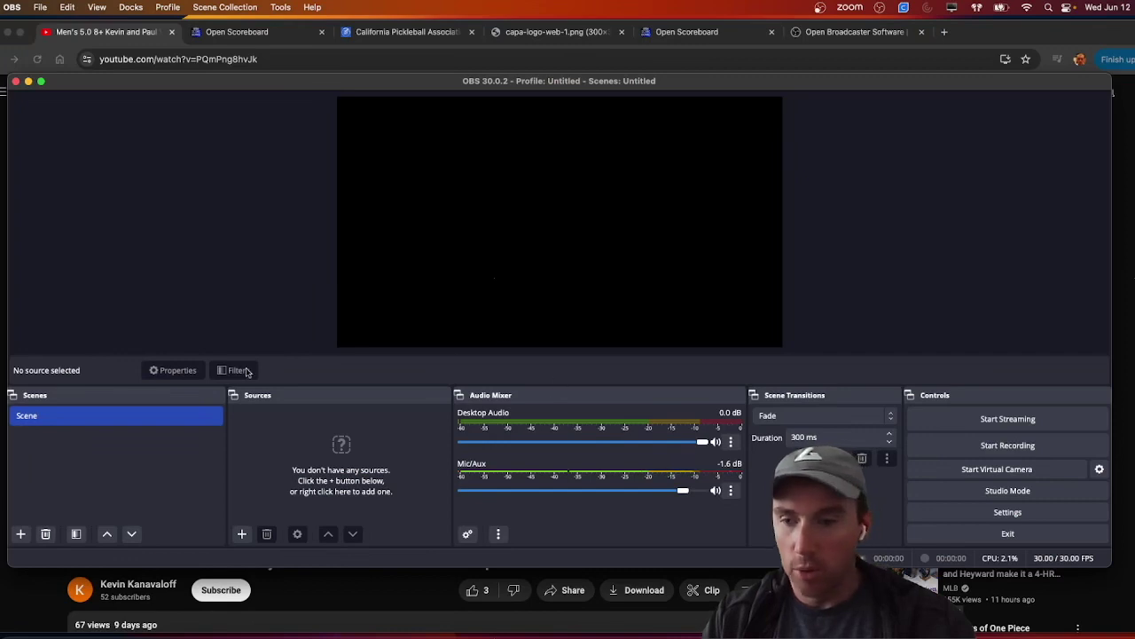
{"action": "left_click", "coordinate": [241, 533]}
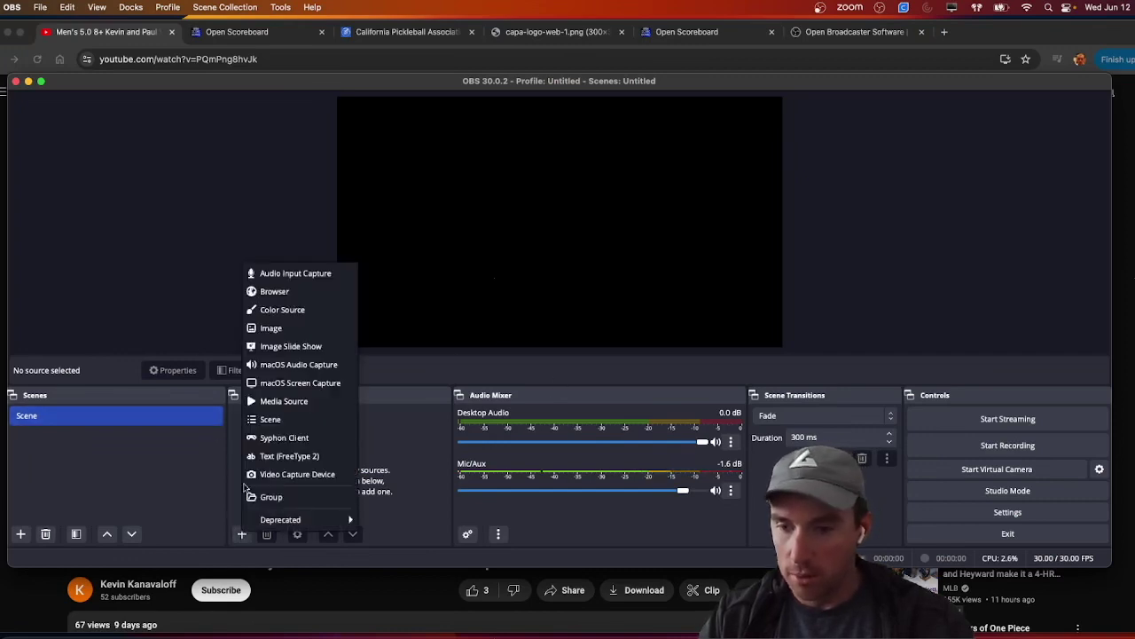
{"action": "left_click", "coordinate": [274, 384]}
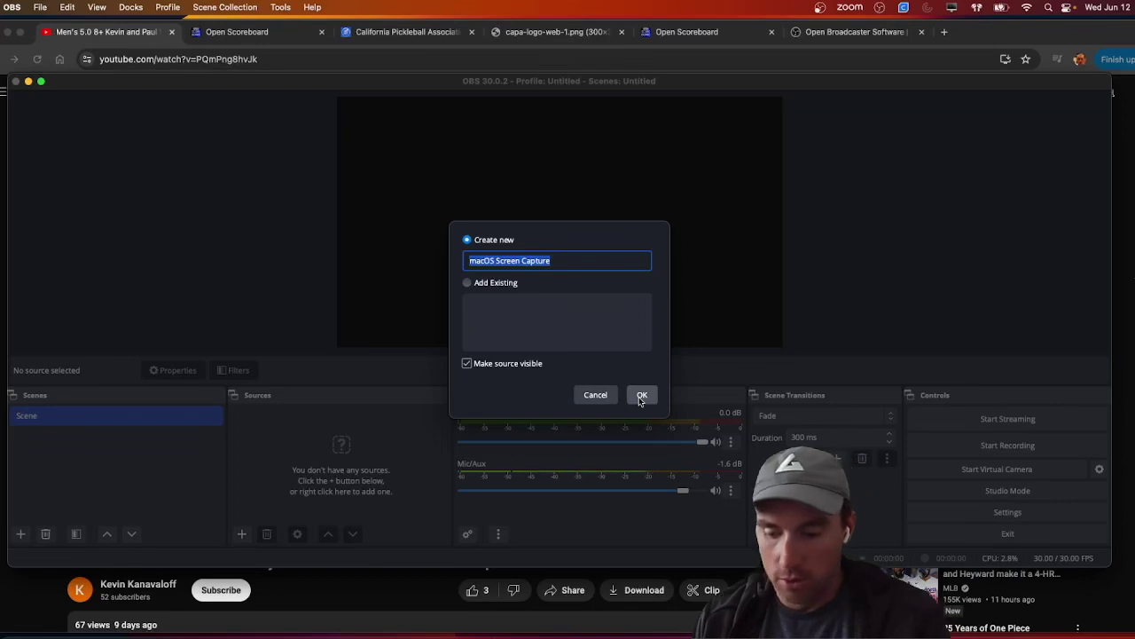
{"action": "type", "text": "Youtube"}
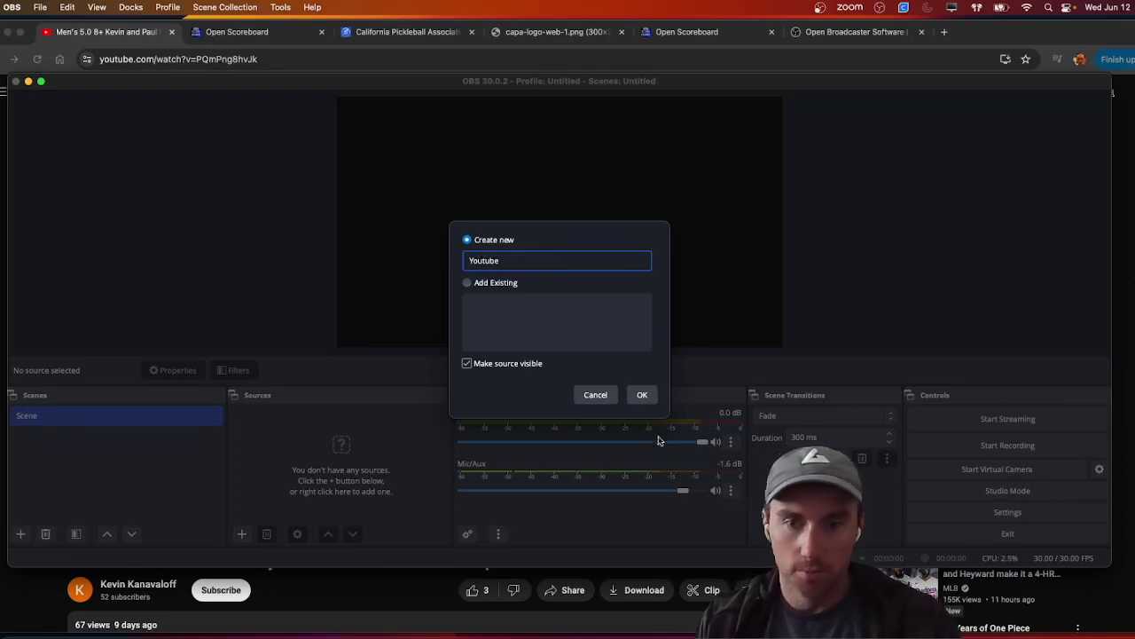
{"action": "key", "text": "Return"}
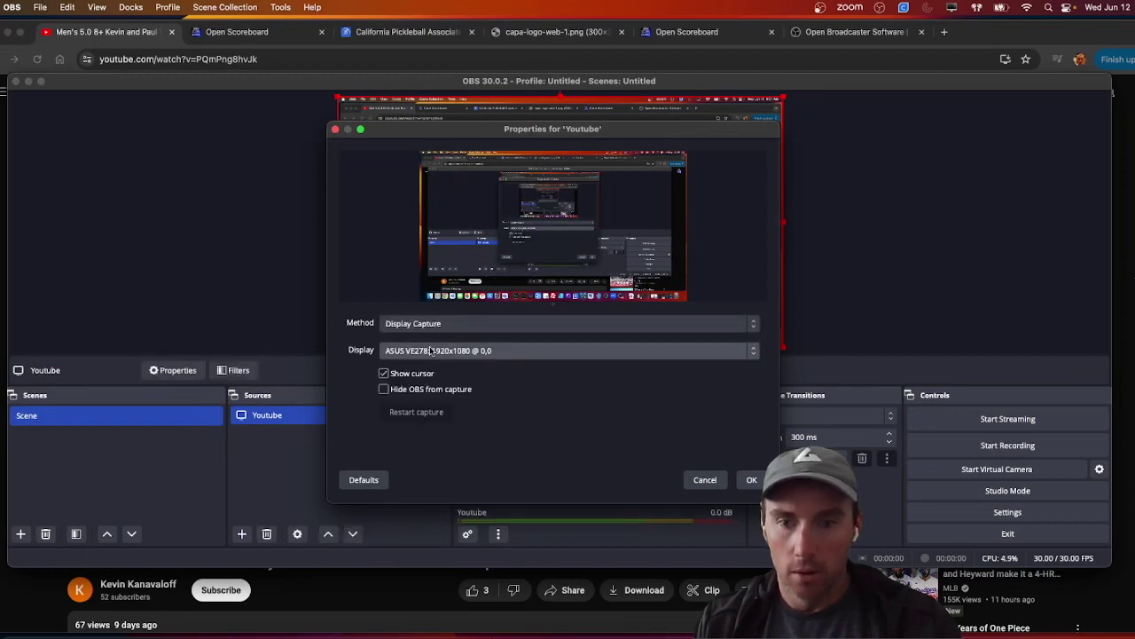
Configure the Youtube source to use Application Capture of Google Chrome and accept its properties
{"action": "left_click", "coordinate": [429, 325]}
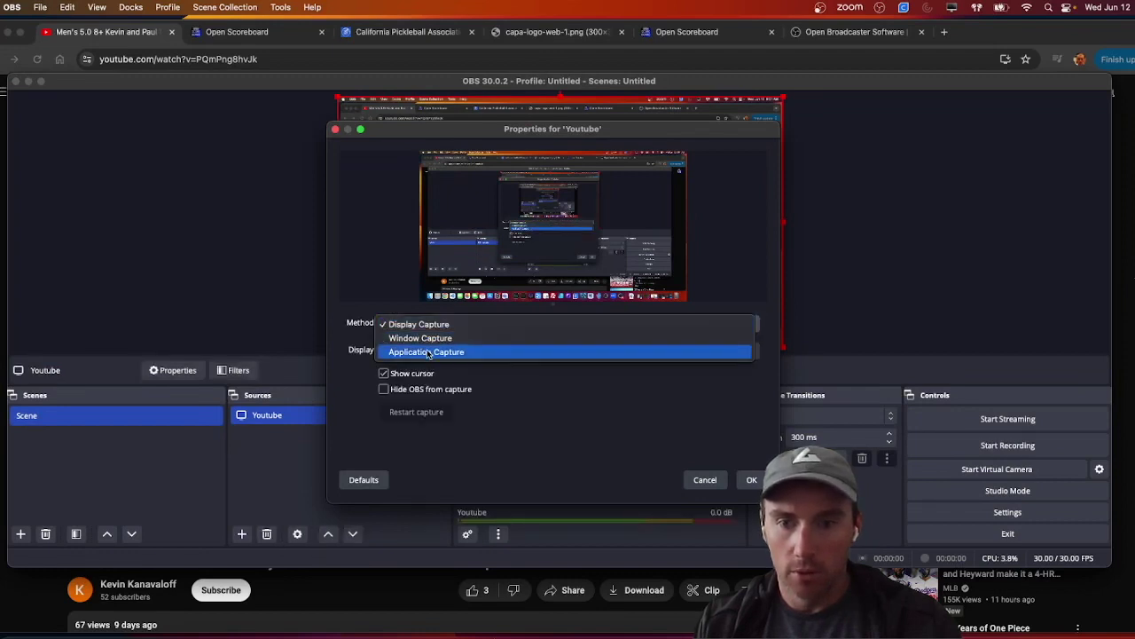
{"action": "left_click", "coordinate": [428, 352]}
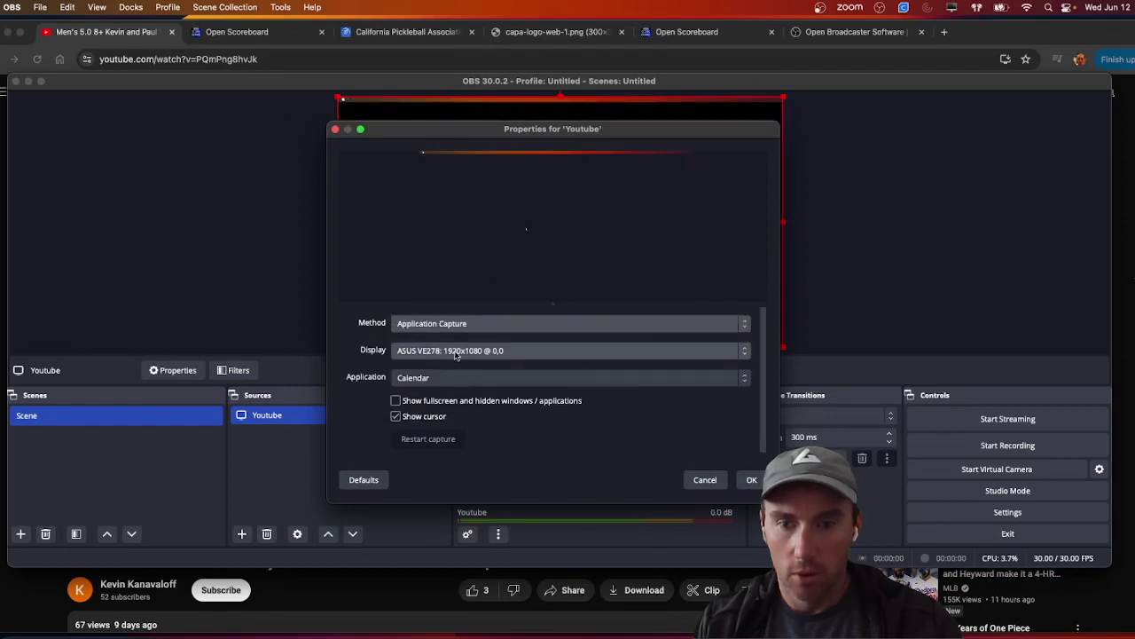
{"action": "left_click", "coordinate": [451, 379]}
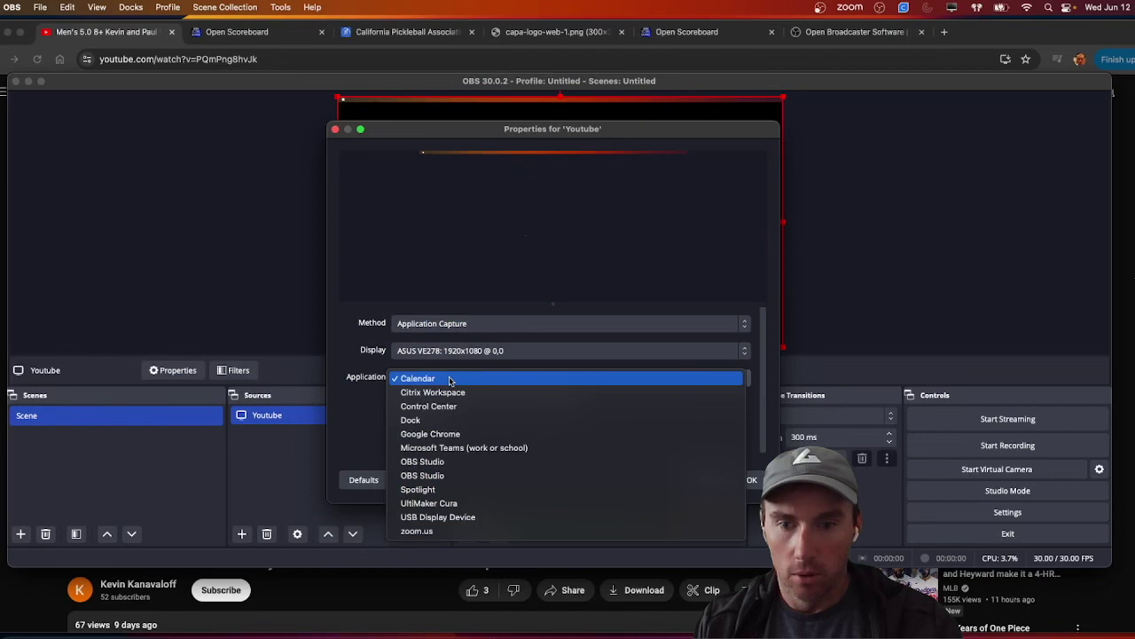
{"action": "left_click", "coordinate": [430, 434]}
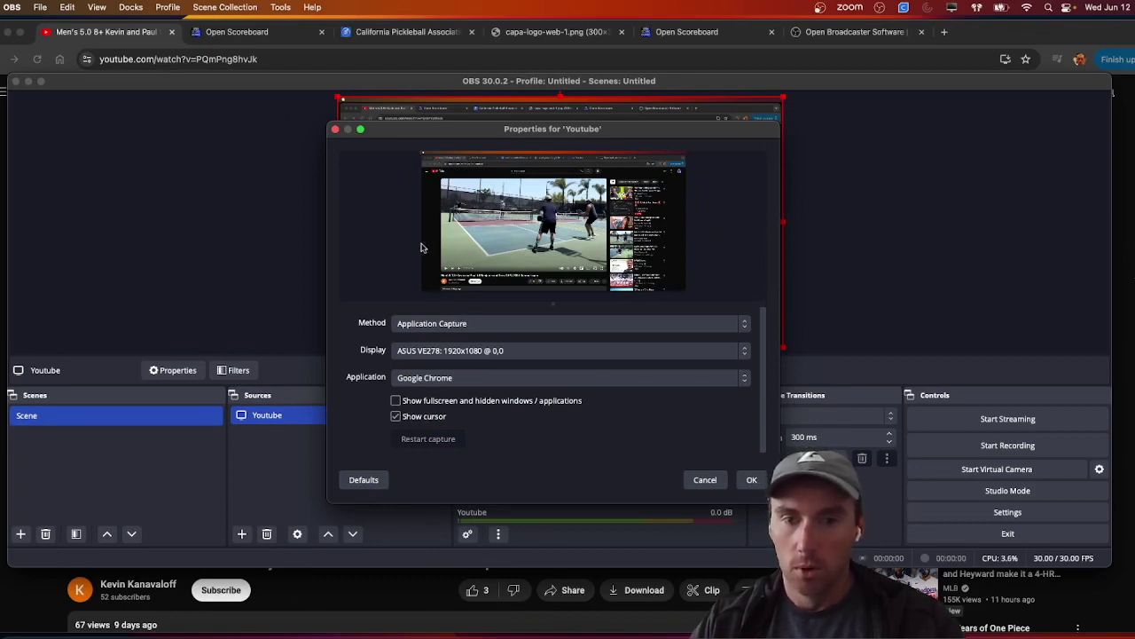
{"action": "left_click", "coordinate": [753, 480]}
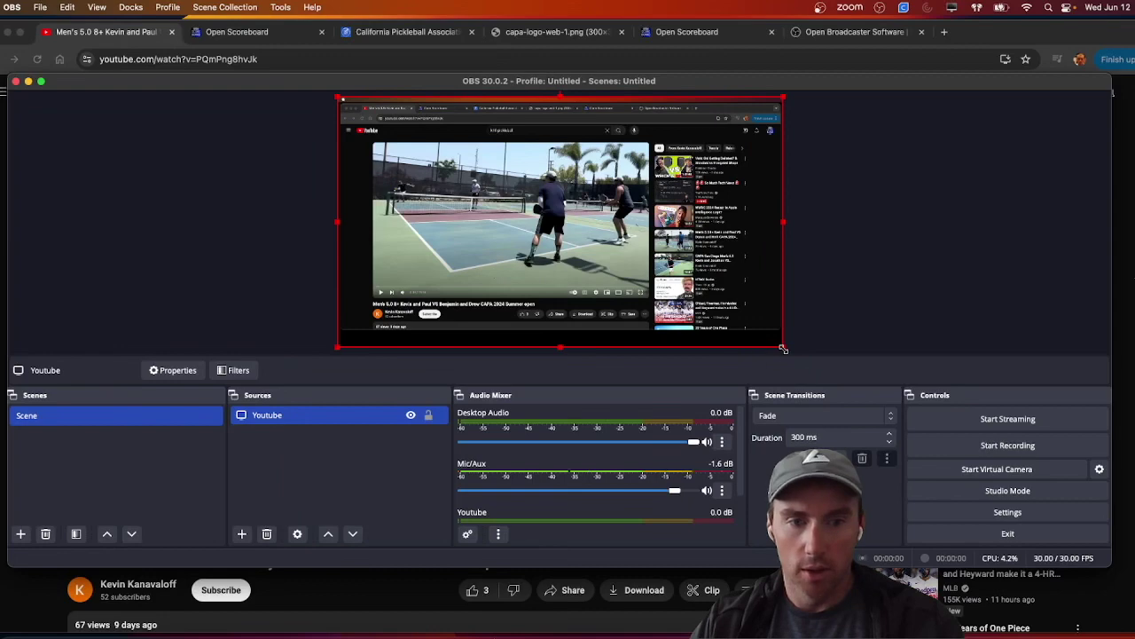
Scale and reposition the Youtube source until the match video fills the OBS canvas, and switch back to Chrome
{"action": "left_click_drag", "start_coordinate": [783, 347], "coordinate": [953, 425]}
{"action": "left_click_drag", "start_coordinate": [667, 283], "coordinate": [621, 226]}
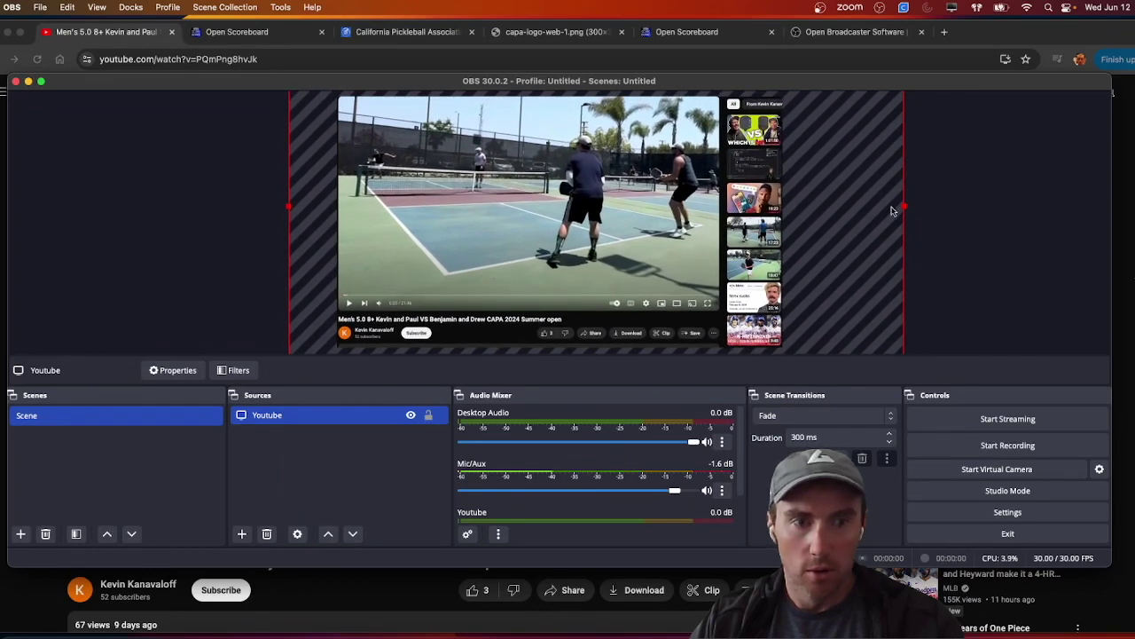
{"action": "left_click_drag", "start_coordinate": [901, 213], "coordinate": [1110, 213]}
{"action": "left_click_drag", "start_coordinate": [616, 258], "coordinate": [580, 357]}
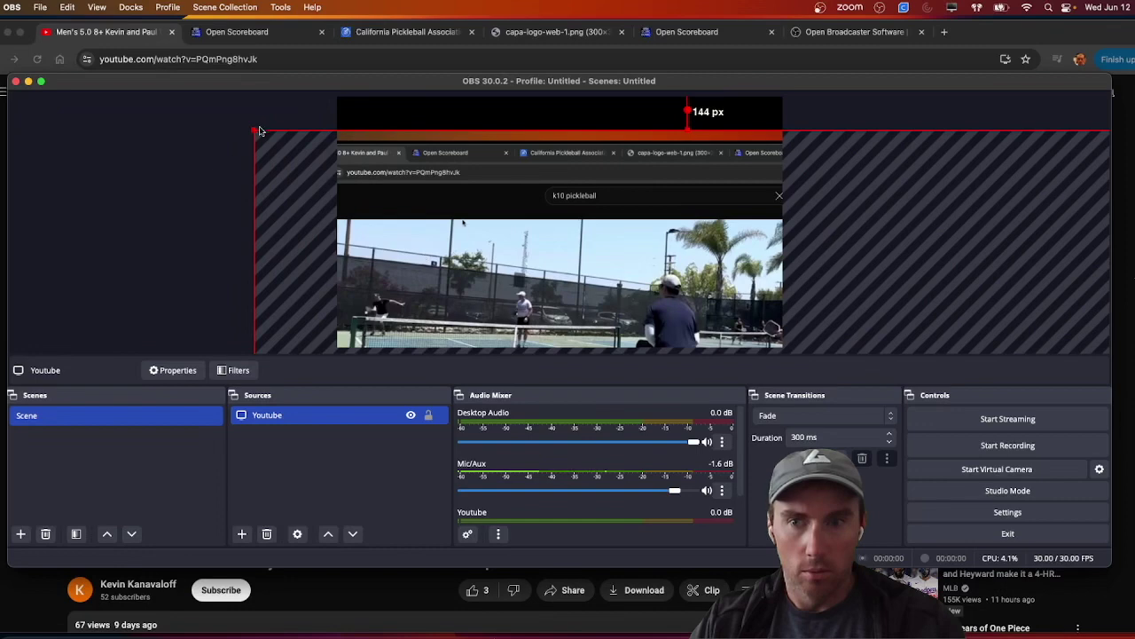
{"action": "left_click_drag", "start_coordinate": [260, 131], "coordinate": [309, 162]}
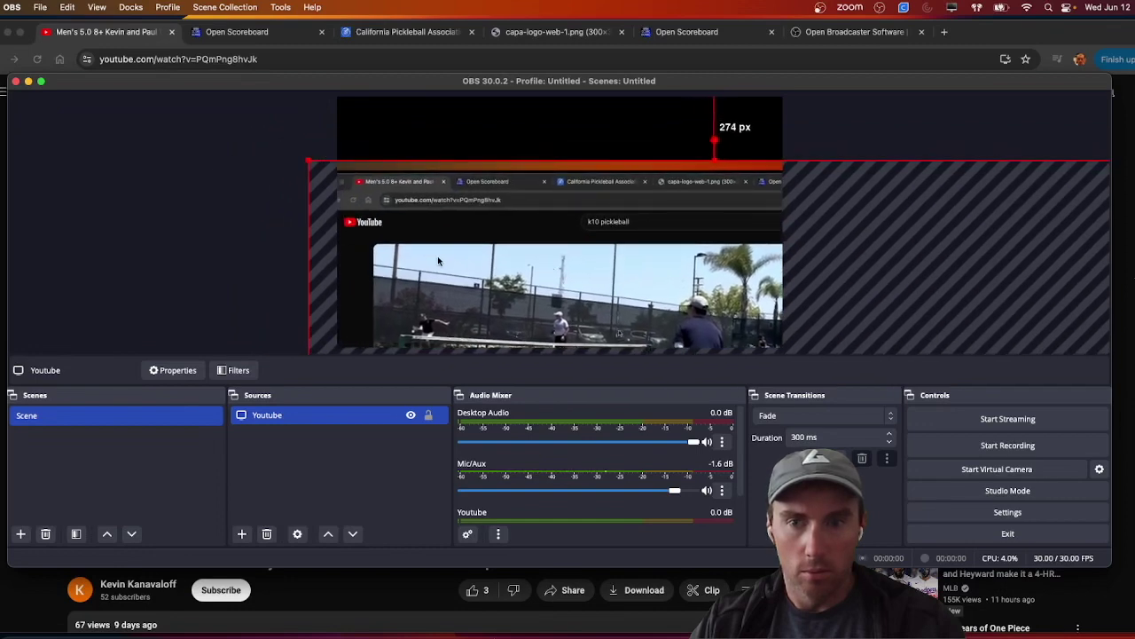
{"action": "left_click_drag", "start_coordinate": [437, 261], "coordinate": [351, 77]}
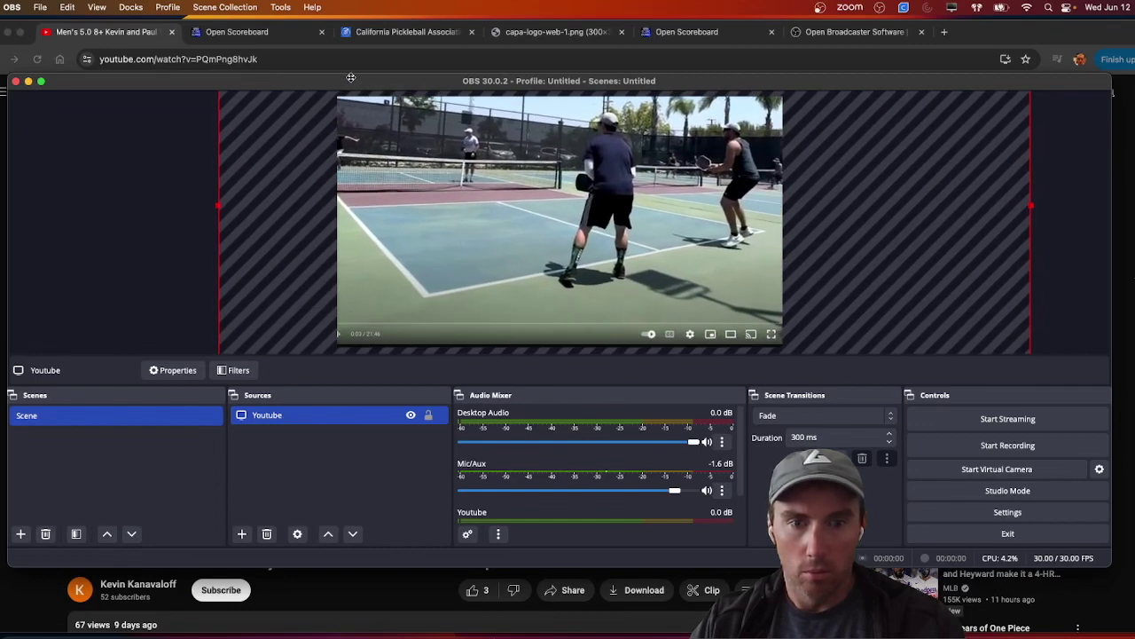
{"action": "key", "text": "super+Tab"}
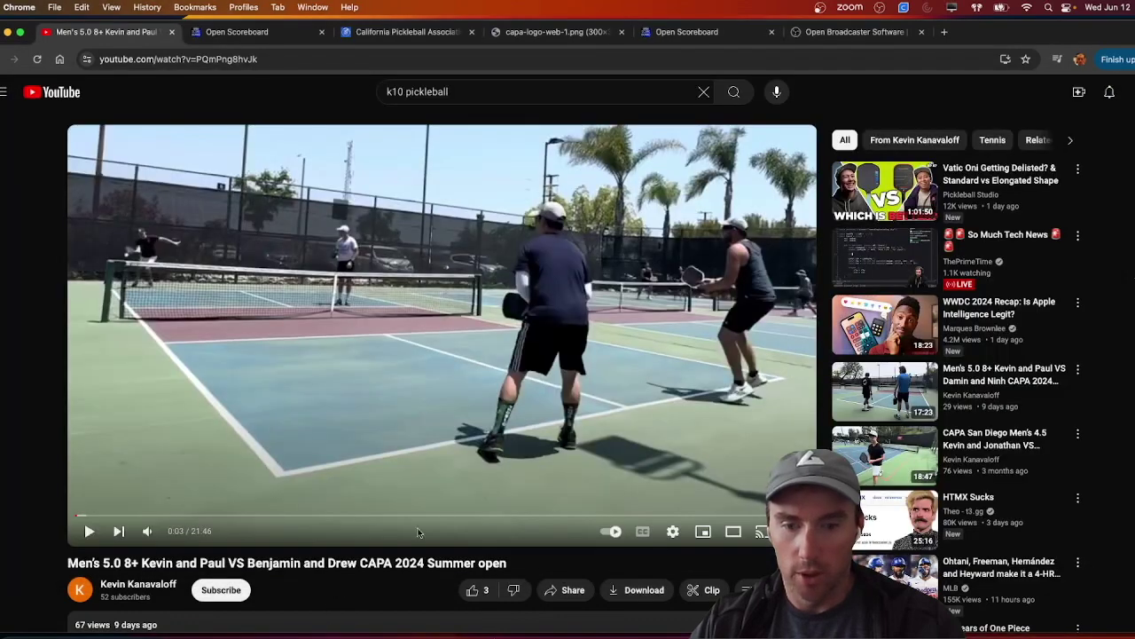
Switch the match video to theater mode, return to OBS, and resize and reposition the Youtube source so the court fills the canvas
{"action": "left_click", "coordinate": [731, 531]}
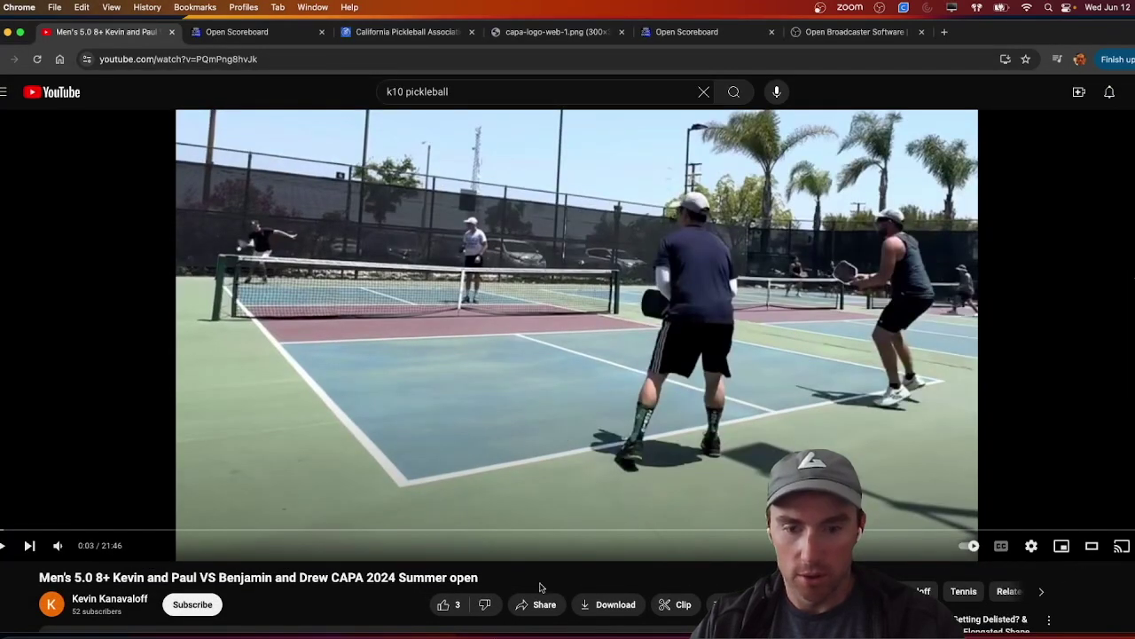
{"action": "key", "text": "super+Tab"}
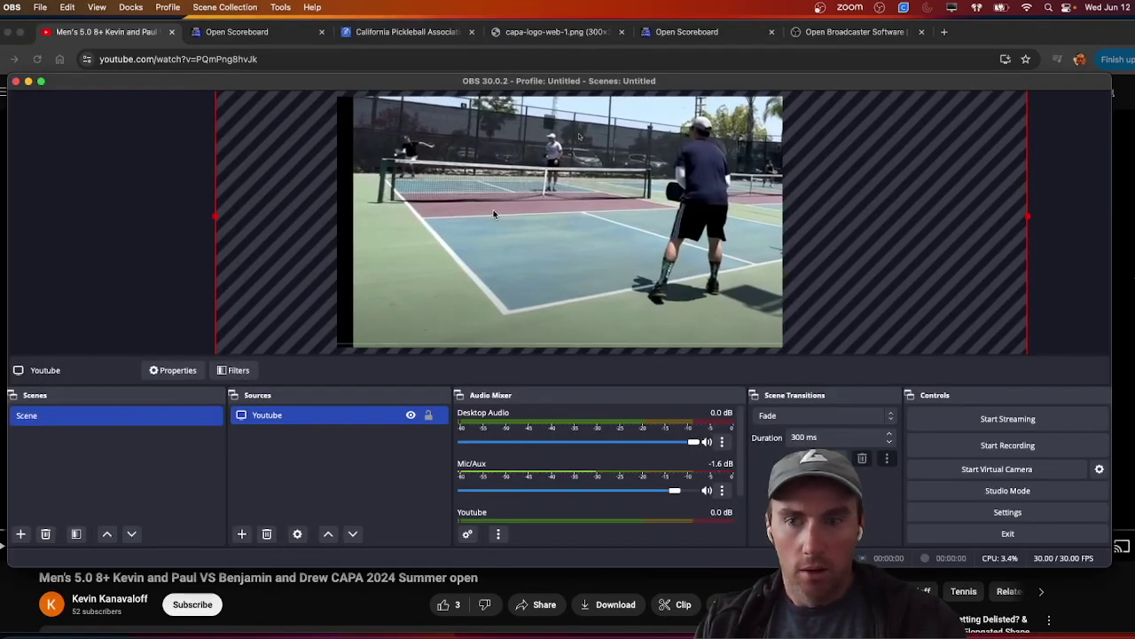
{"action": "left_click_drag", "start_coordinate": [222, 217], "coordinate": [415, 253]}
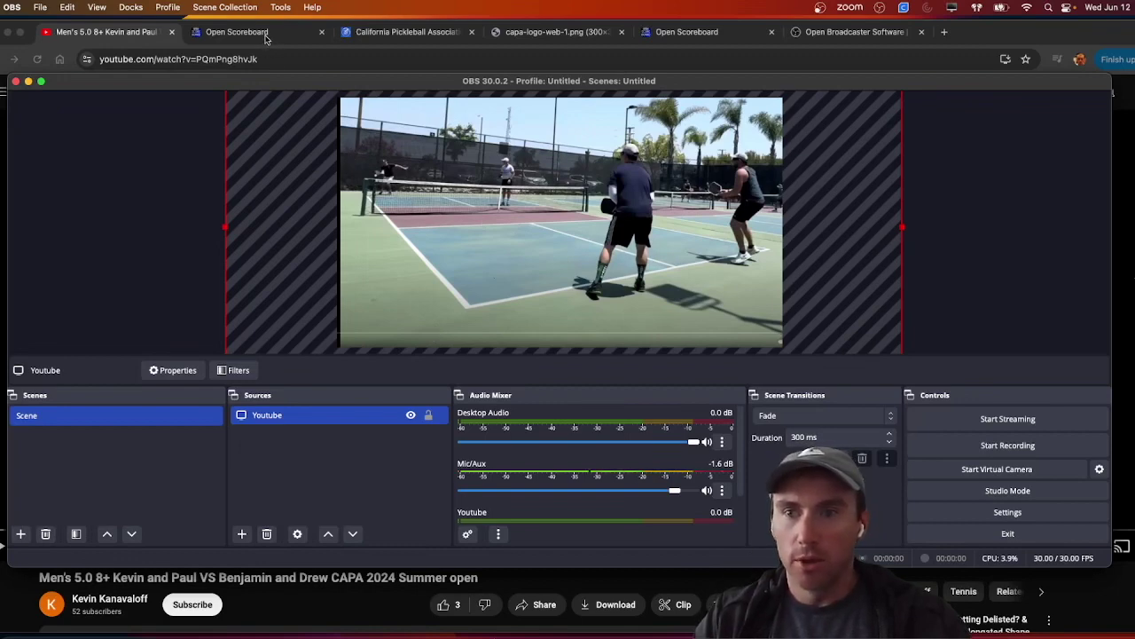
Return to the Open Scoreboard app in Chrome and create a new scoreboard named "CAPA"
{"action": "left_click", "coordinate": [678, 39]}
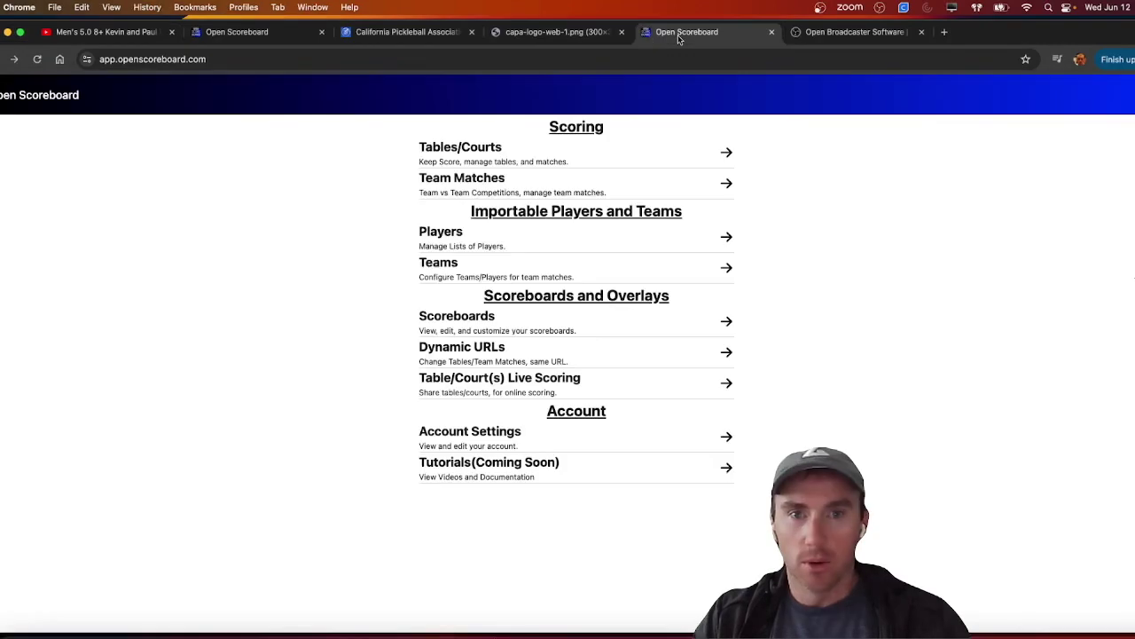
{"action": "left_click", "coordinate": [217, 35]}
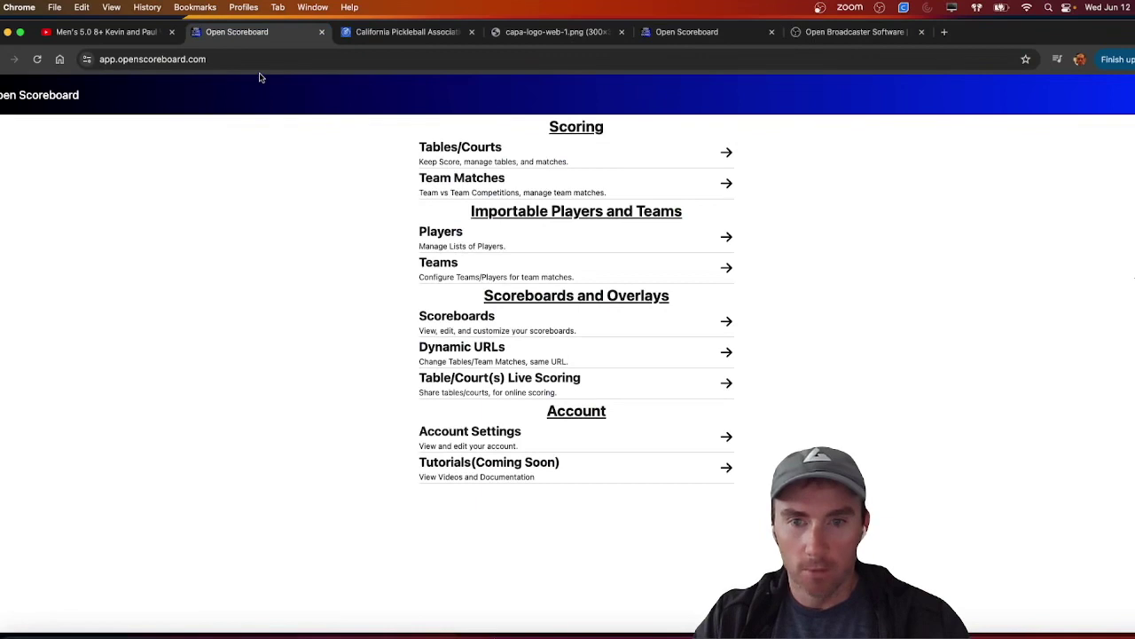
{"action": "left_click", "coordinate": [566, 330]}
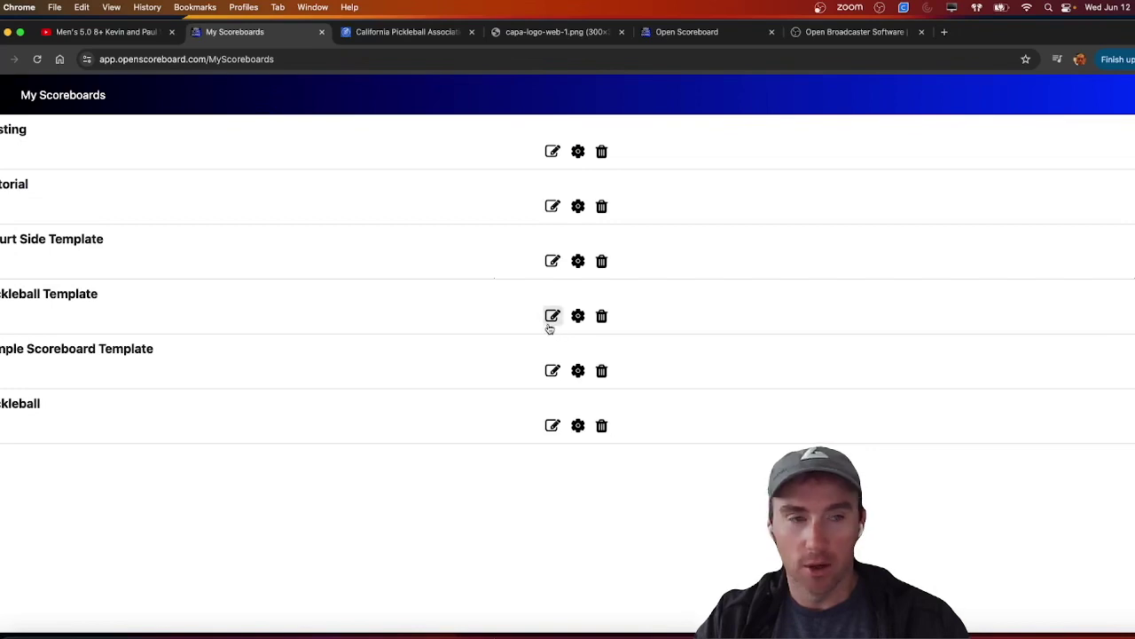
{"action": "left_click", "coordinate": [576, 362]}
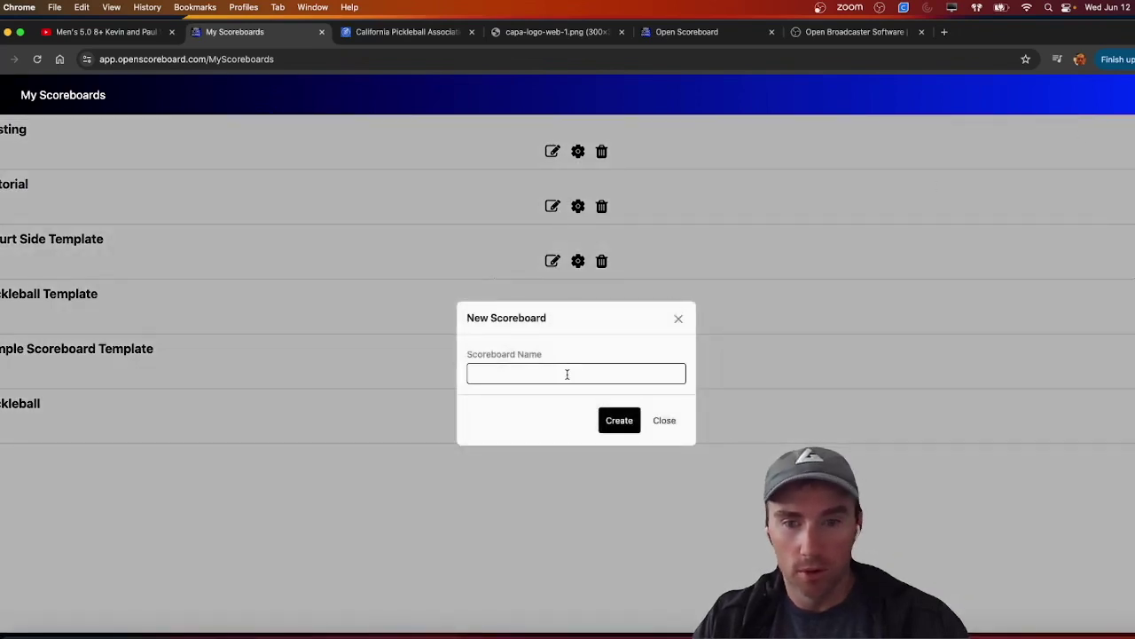
{"action": "left_click", "coordinate": [567, 374]}
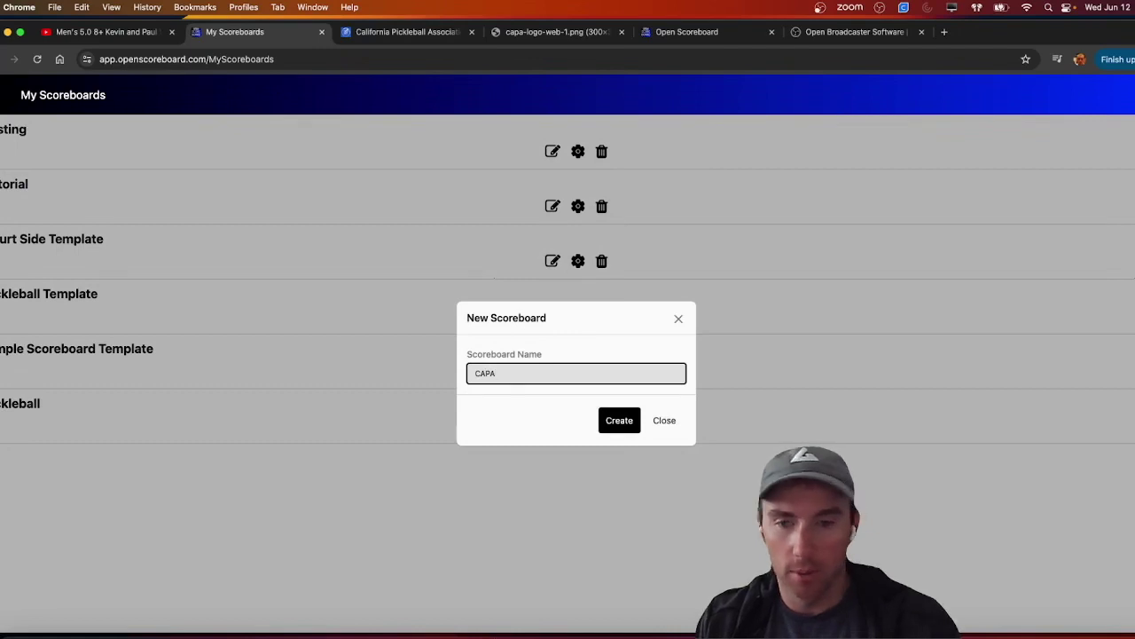
{"action": "left_click", "coordinate": [619, 420]}
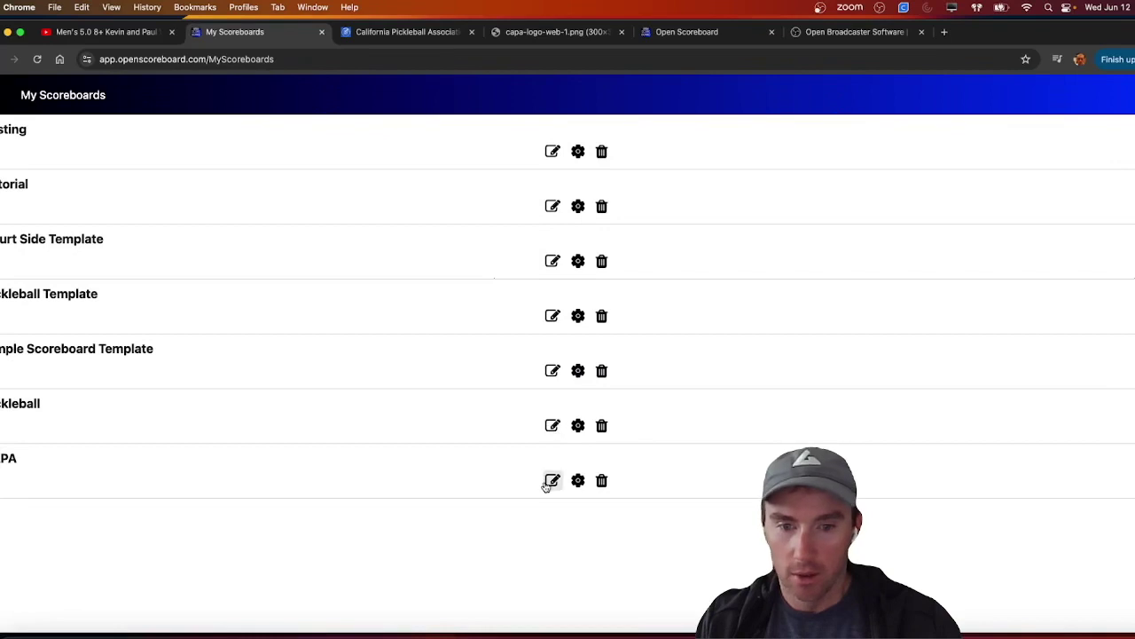
Launch the editor for the CAPA scoreboard, then widen and reposition its window to show the full canvas and property sections
{"action": "left_click", "coordinate": [551, 481]}
{"action": "left_click", "coordinate": [557, 414]}
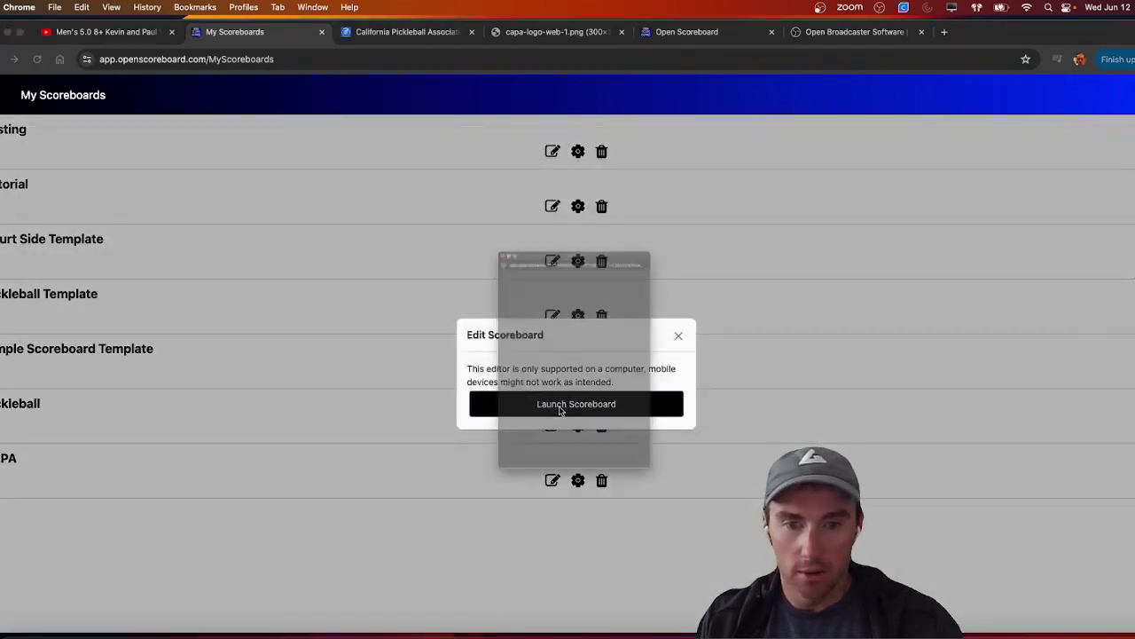
{"action": "left_click_drag", "start_coordinate": [638, 148], "coordinate": [191, 74]}
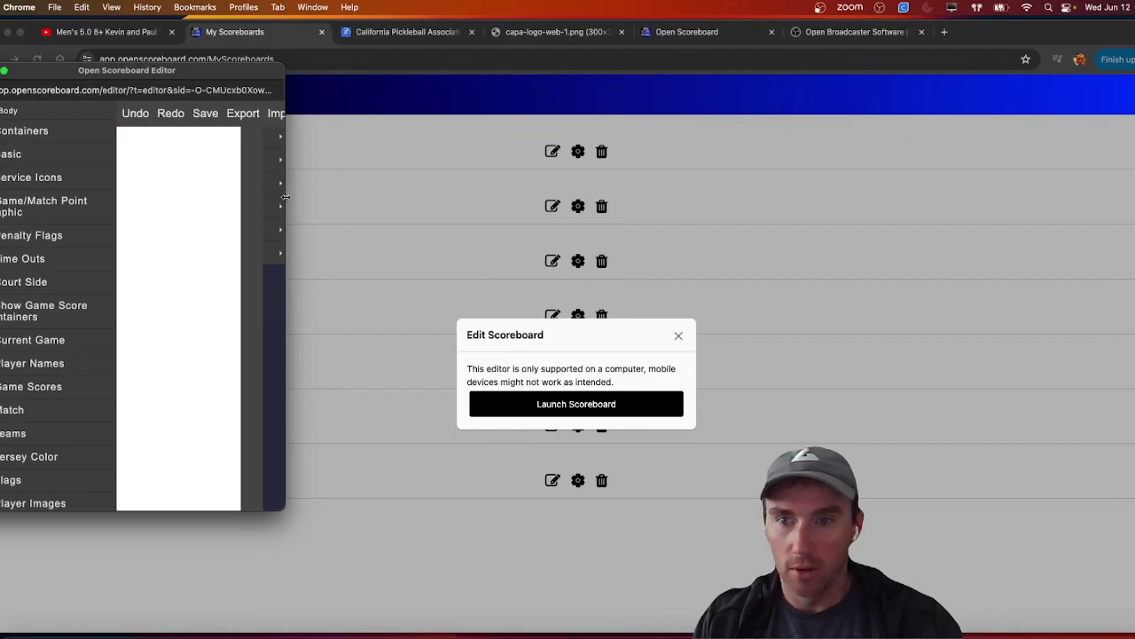
{"action": "left_click_drag", "start_coordinate": [284, 197], "coordinate": [1019, 213]}
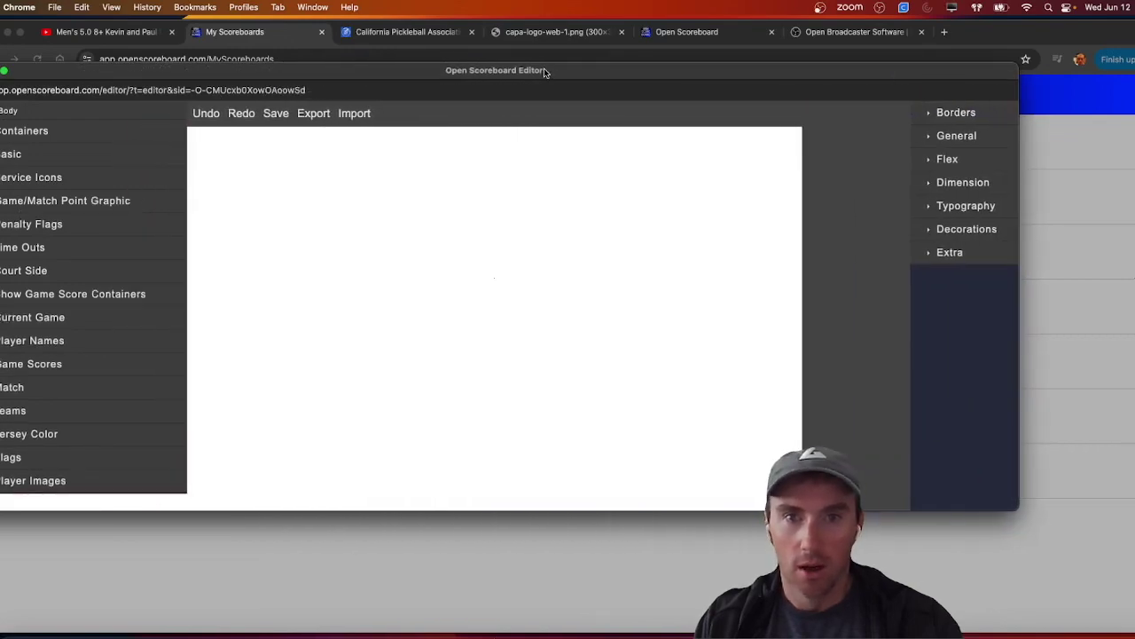
{"action": "left_click_drag", "start_coordinate": [544, 72], "coordinate": [546, 131]}
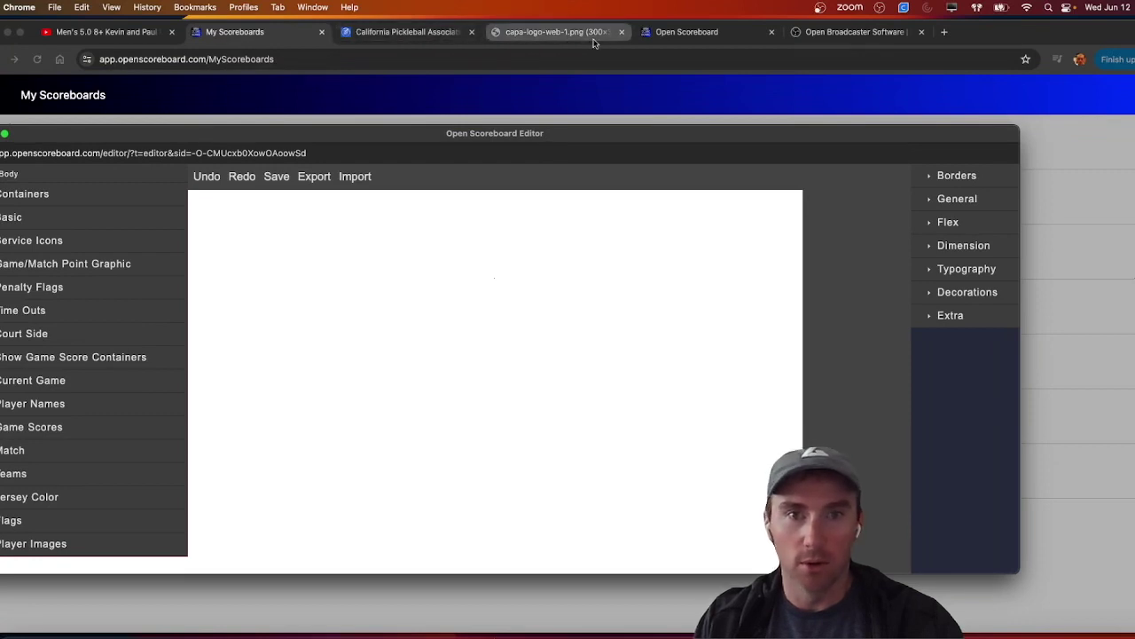
Go to the openscoreboard.com home page and download the Pickleball Overlay Scoreboard Template
{"action": "left_click", "coordinate": [709, 42]}
{"action": "left_click", "coordinate": [216, 59]}
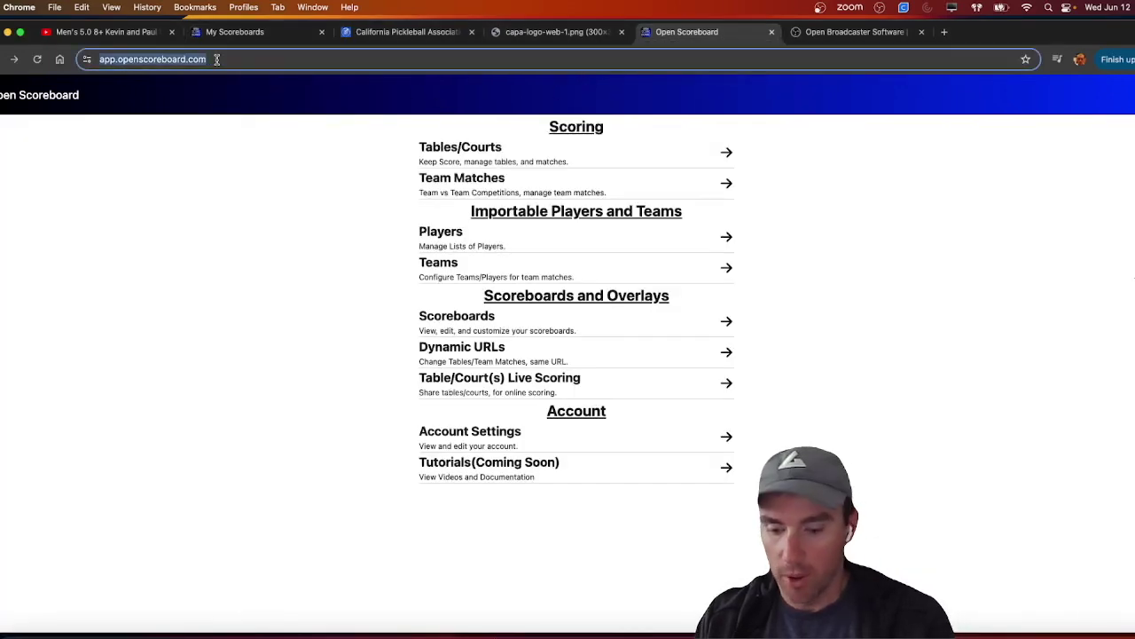
{"action": "type", "text": "open"}
{"action": "key", "text": "Return"}
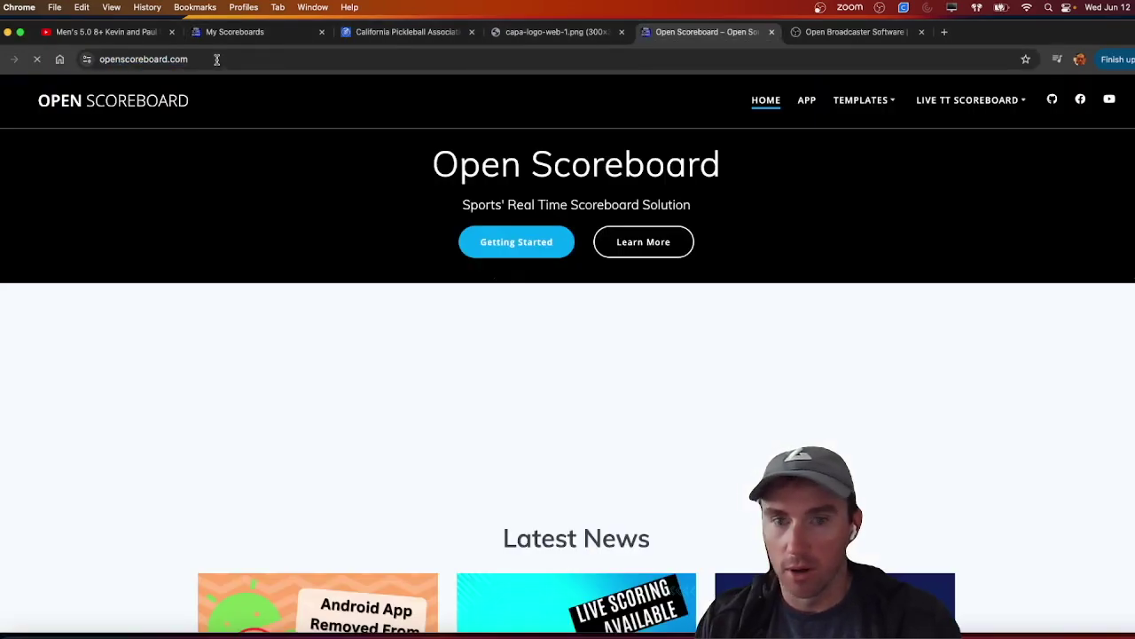
{"action": "left_click", "coordinate": [875, 102]}
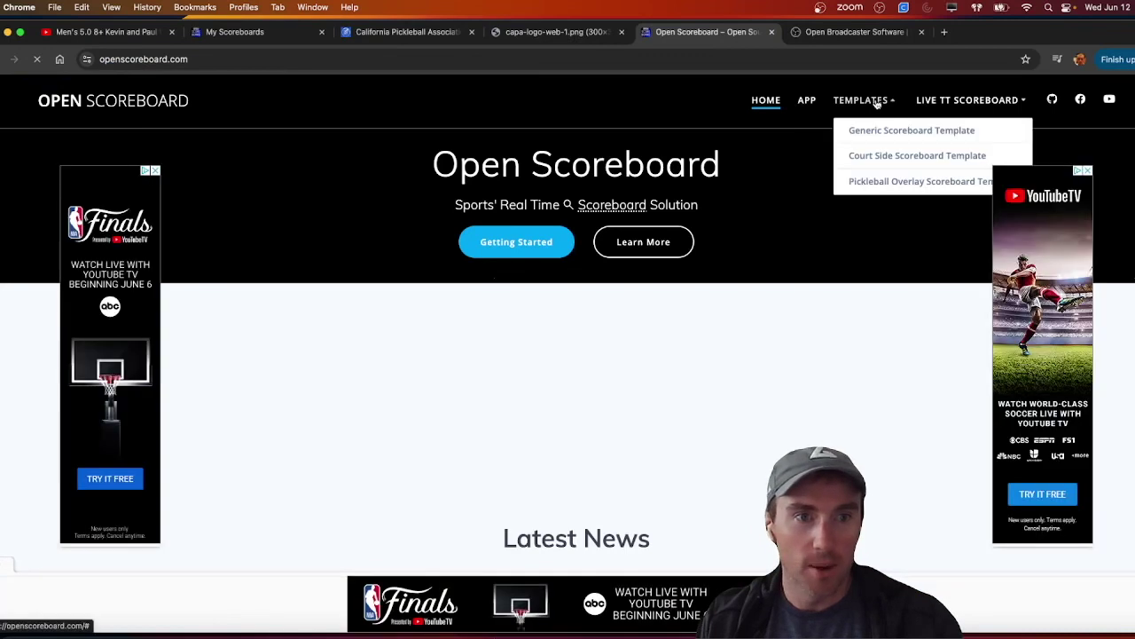
{"action": "left_click", "coordinate": [899, 183]}
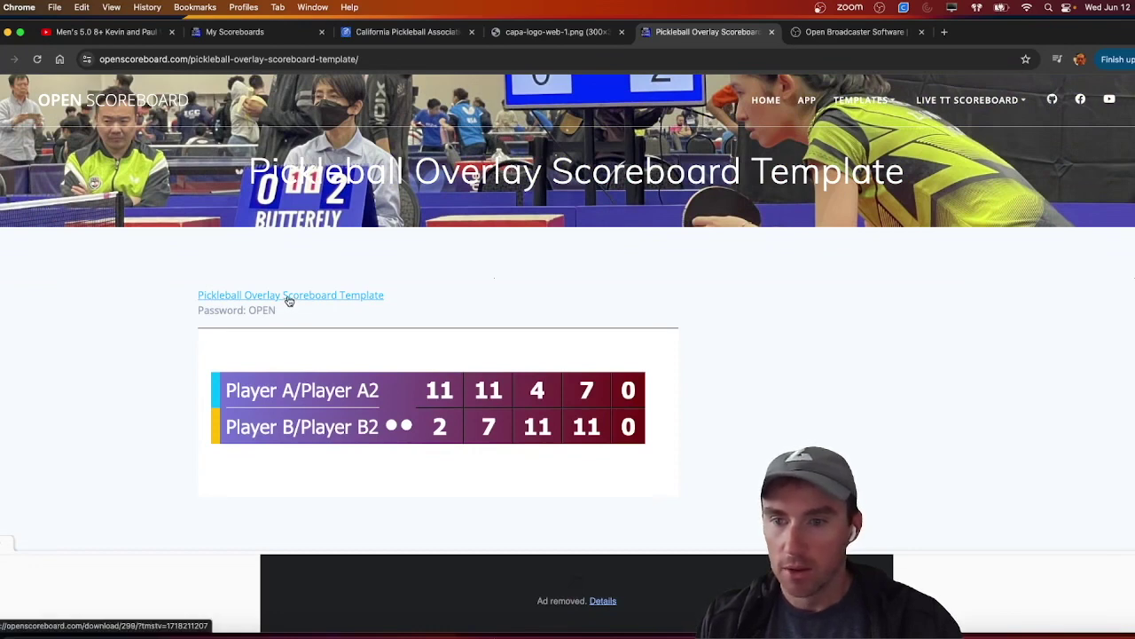
{"action": "left_click", "coordinate": [288, 301]}
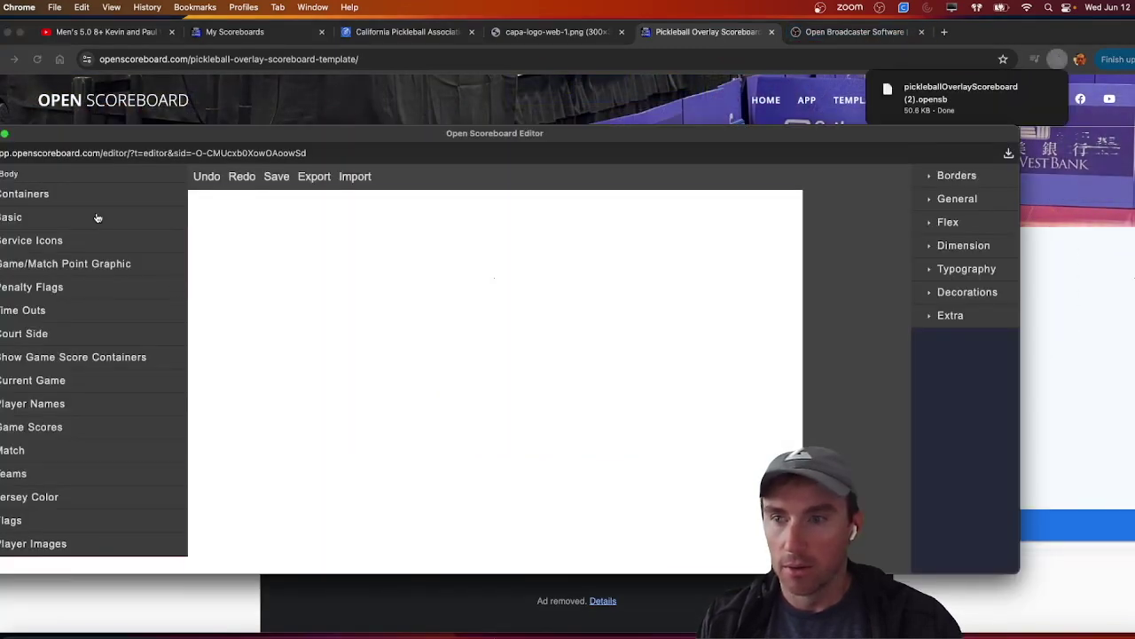
Import "pickleballOverlayScoreboard (2).opensb" from Downloads into the scoreboard editor, entering the template's file password
{"action": "left_click", "coordinate": [353, 177]}
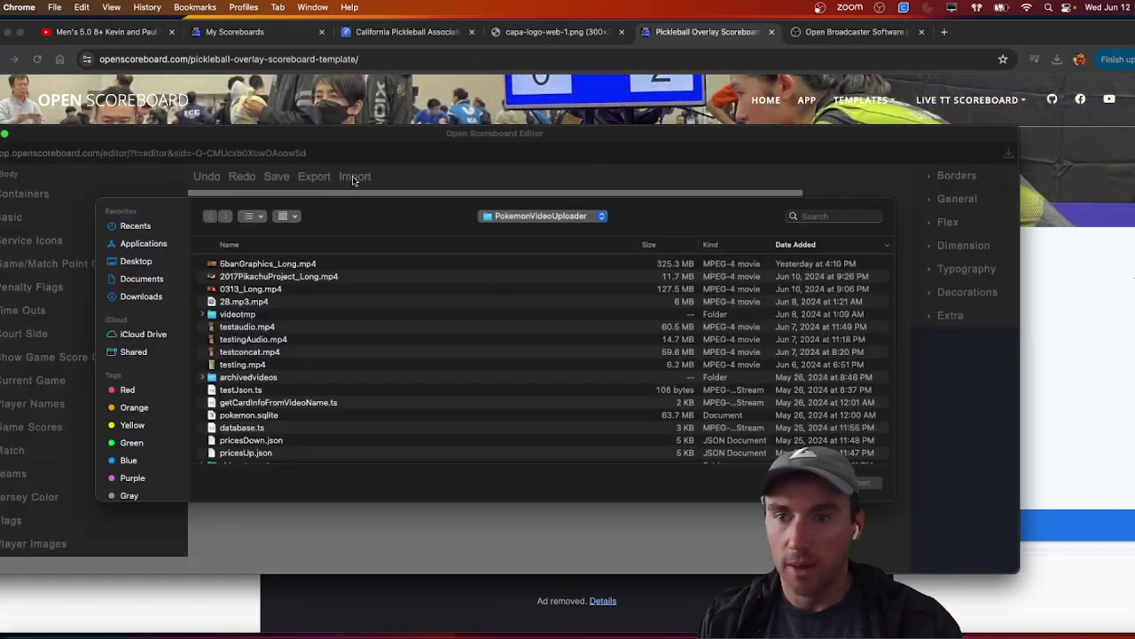
{"action": "scroll", "coordinate": [146, 275], "scroll_direction": "down", "scroll_amount": 2}
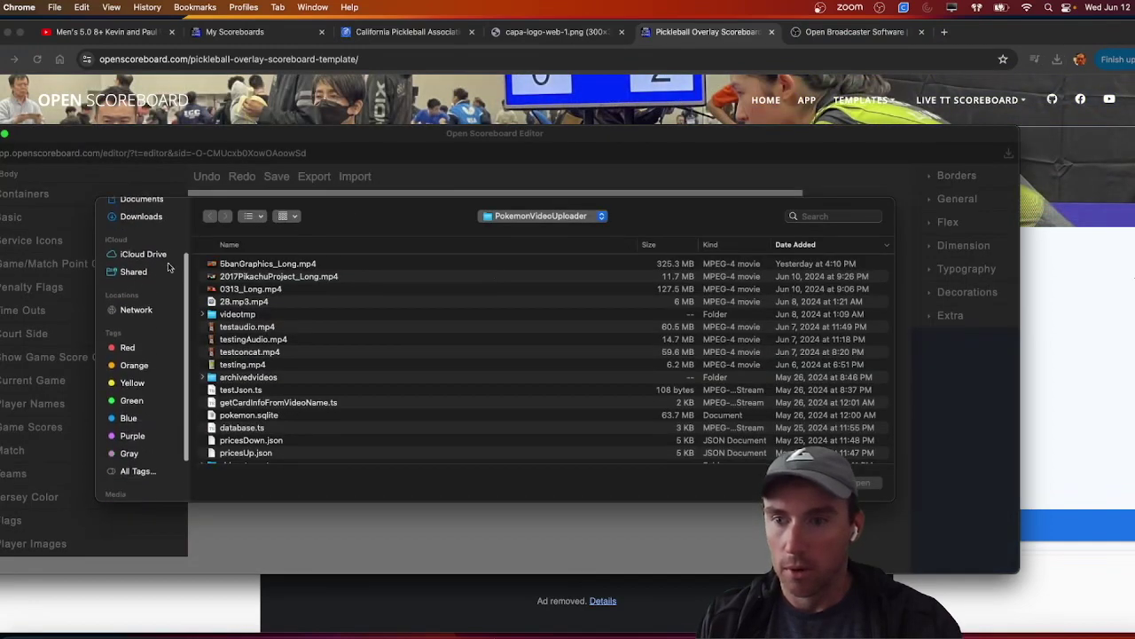
{"action": "scroll", "coordinate": [146, 284], "scroll_direction": "up", "scroll_amount": 2}
{"action": "left_click", "coordinate": [142, 297]}
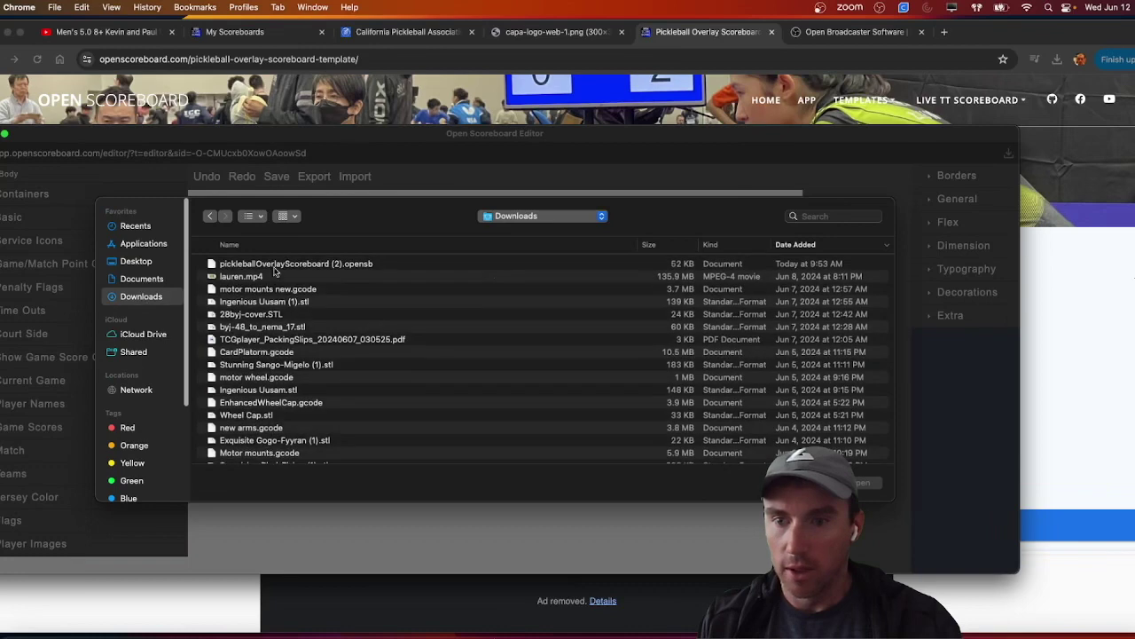
{"action": "left_click", "coordinate": [399, 262]}
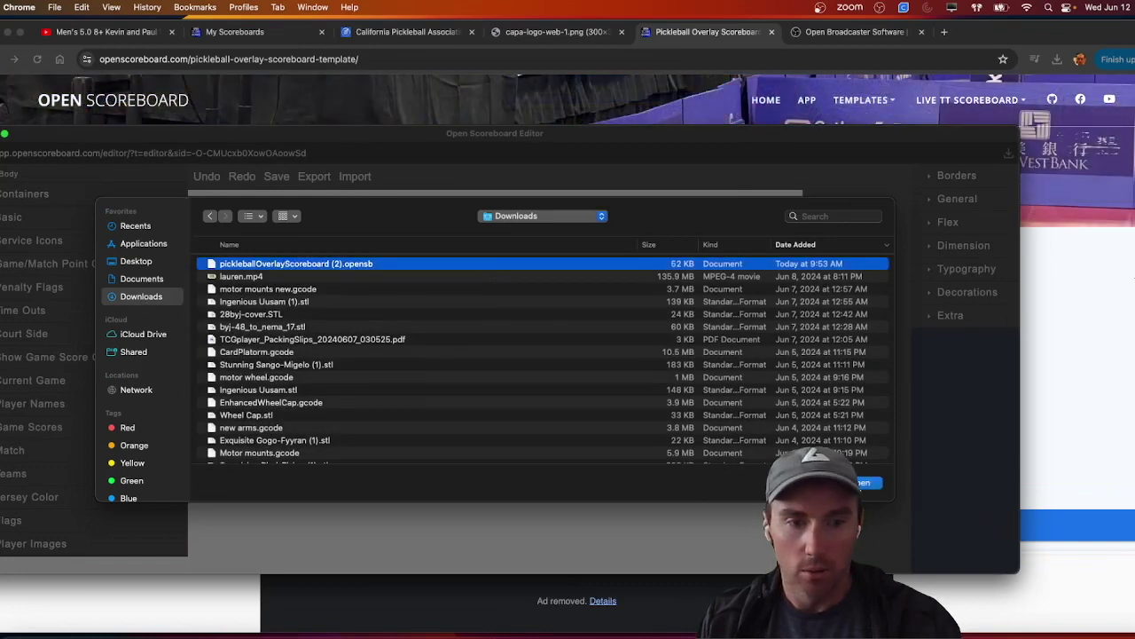
{"action": "left_click", "coordinate": [865, 482]}
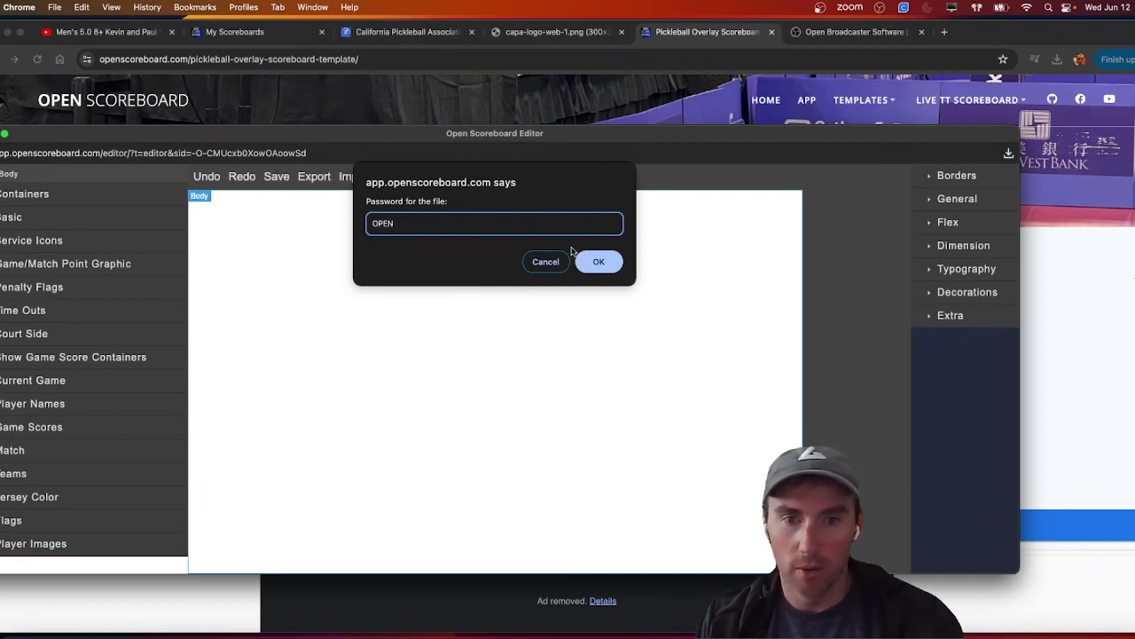
{"action": "left_click", "coordinate": [597, 262]}
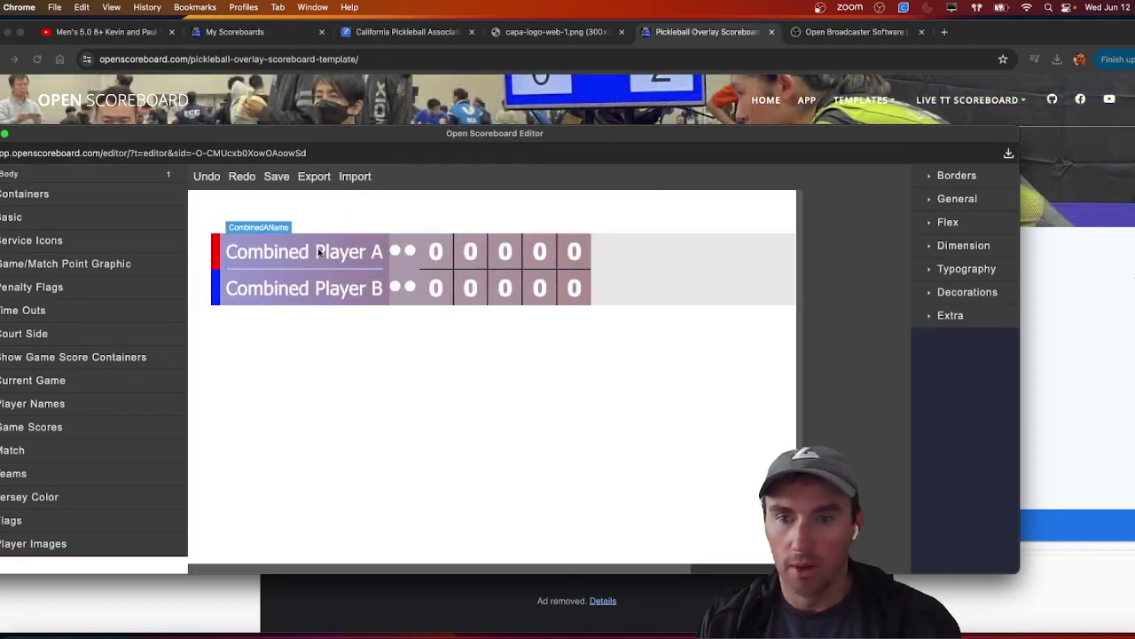
Delete the column container holding the JerseyColorA and JerseyColorB elements from the scoreboard
{"action": "left_click", "coordinate": [214, 257]}
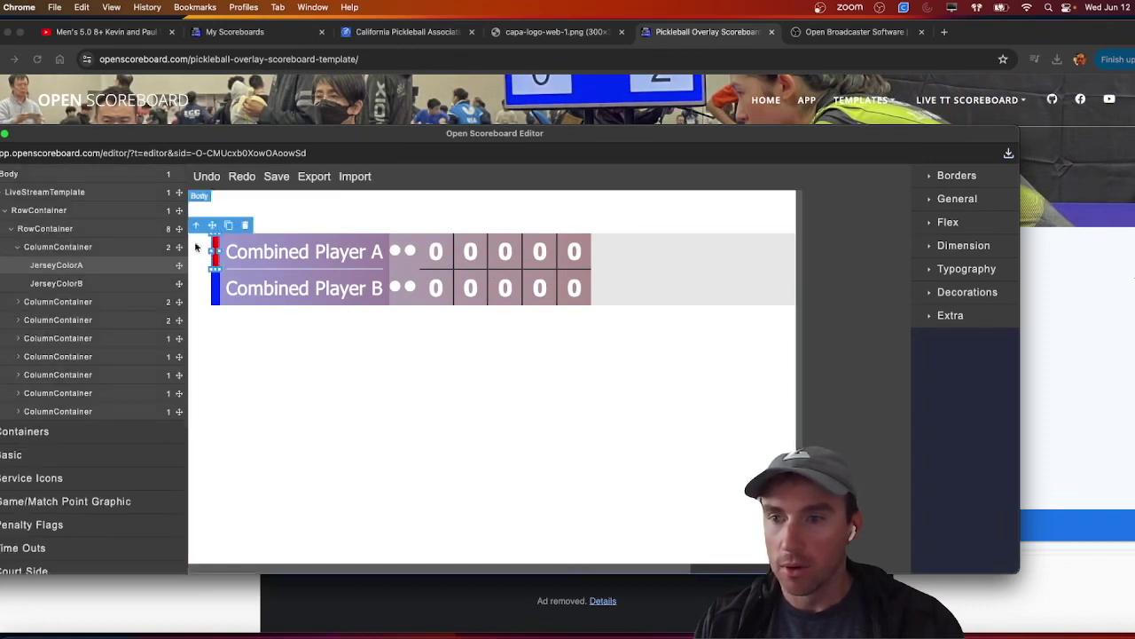
{"action": "left_click", "coordinate": [43, 232]}
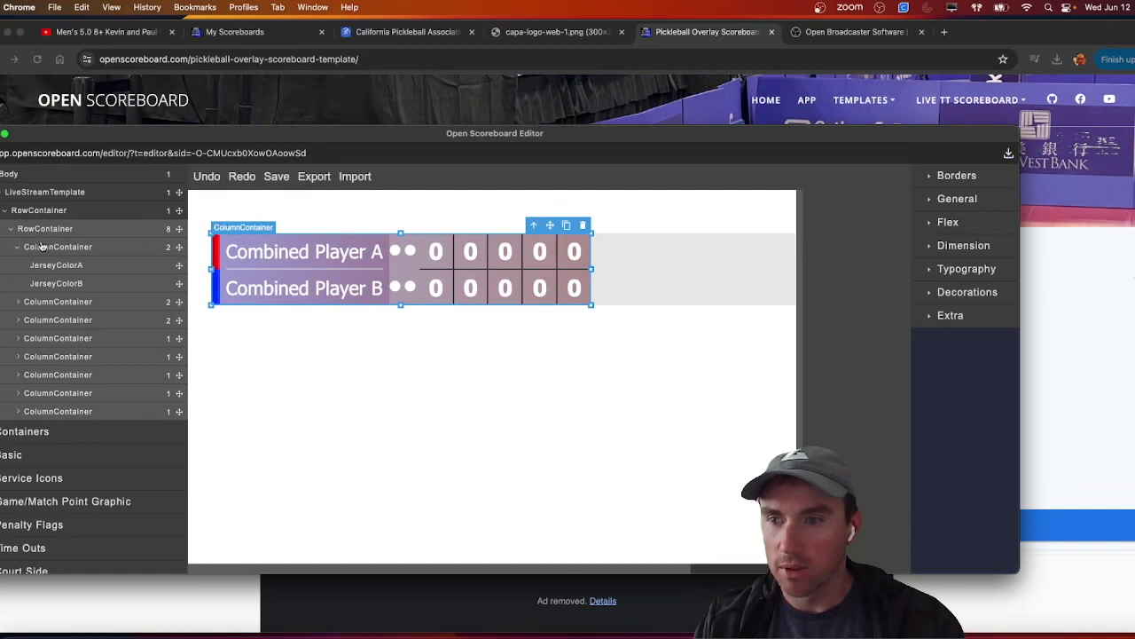
{"action": "left_click", "coordinate": [42, 248]}
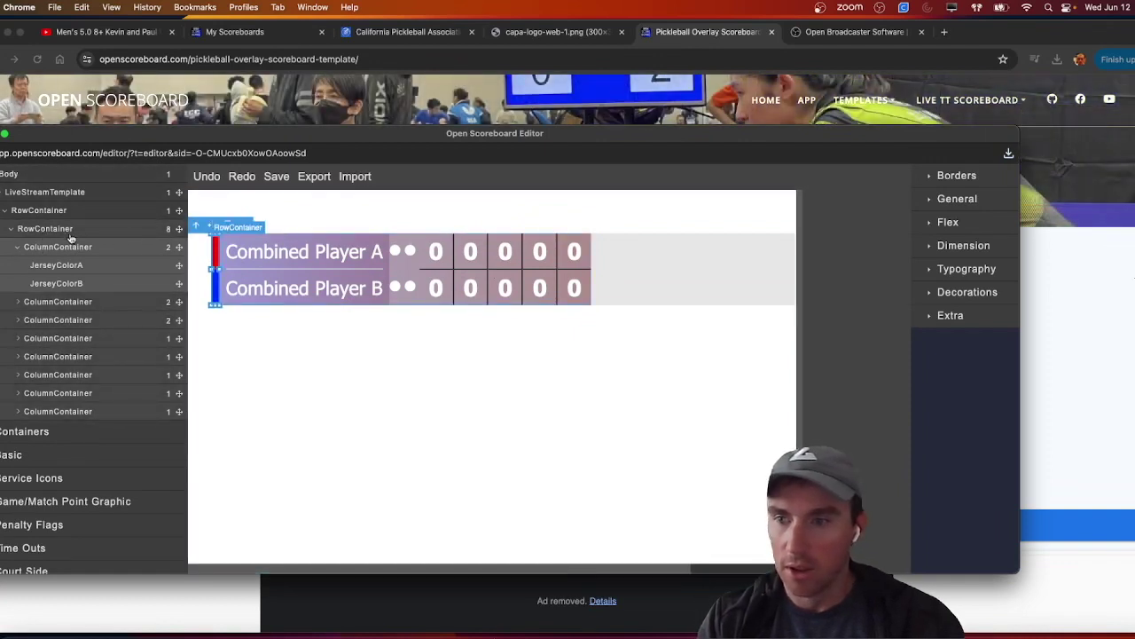
{"action": "key", "text": "Delete"}
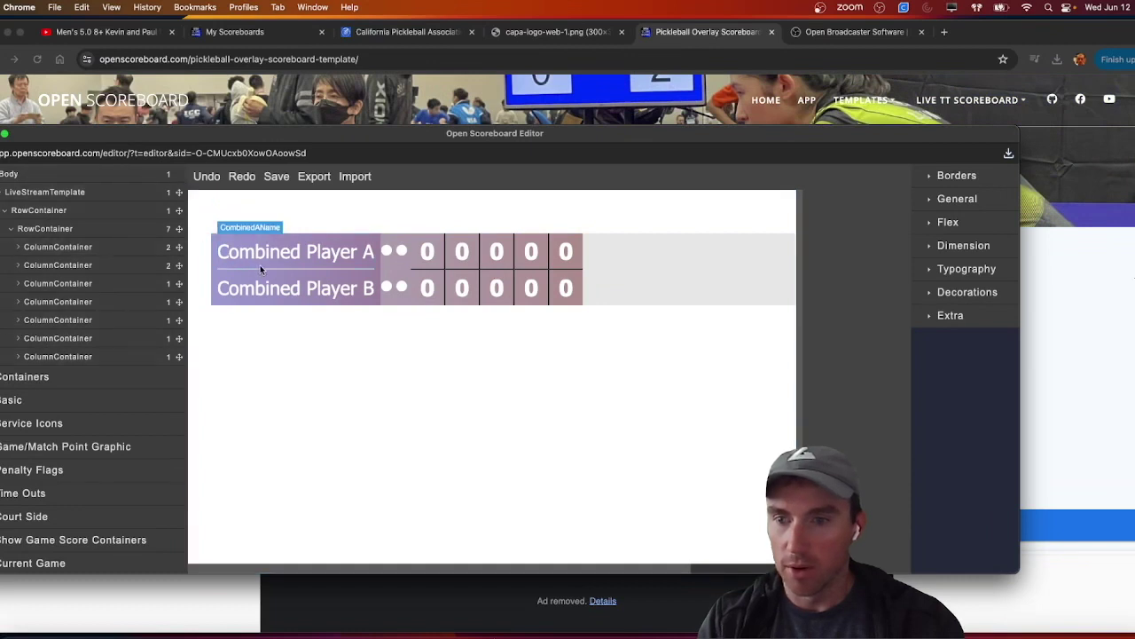
Change the background layer of the inner RowContainer holding the names and scores from a gradient to a solid color
{"action": "left_click", "coordinate": [60, 209]}
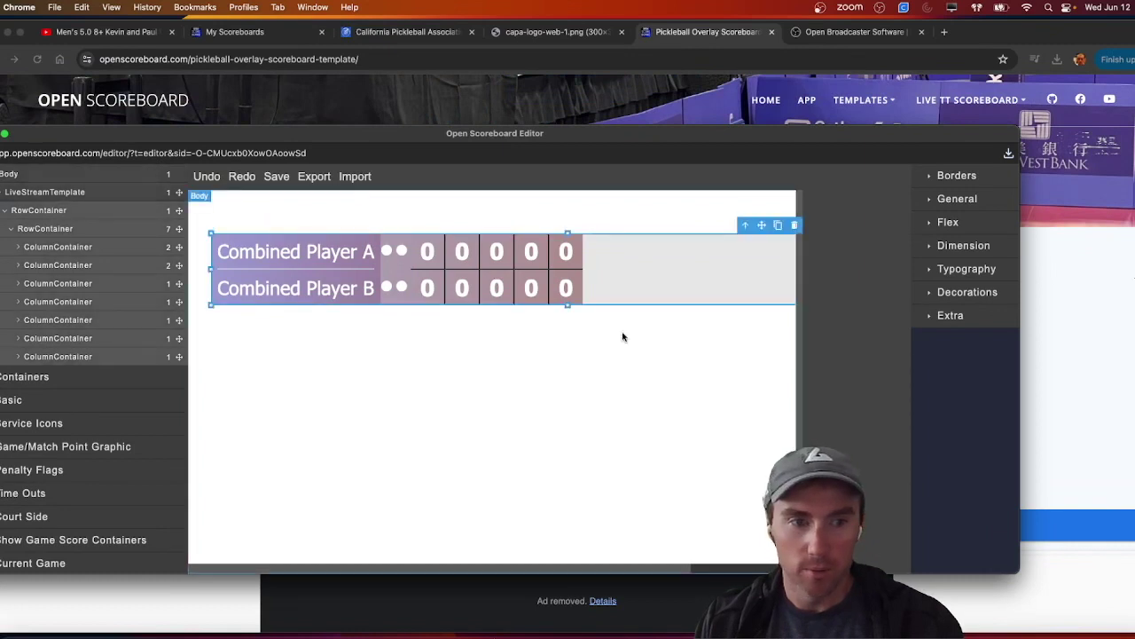
{"action": "left_click", "coordinate": [930, 295]}
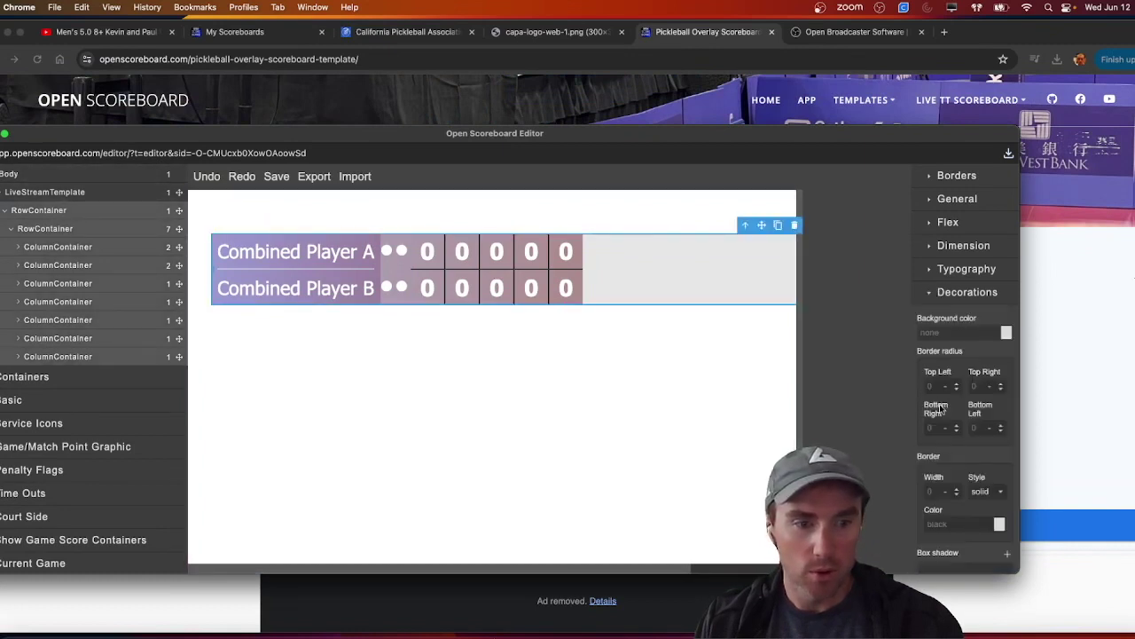
{"action": "scroll", "coordinate": [967, 354], "scroll_direction": "down", "scroll_amount": 2}
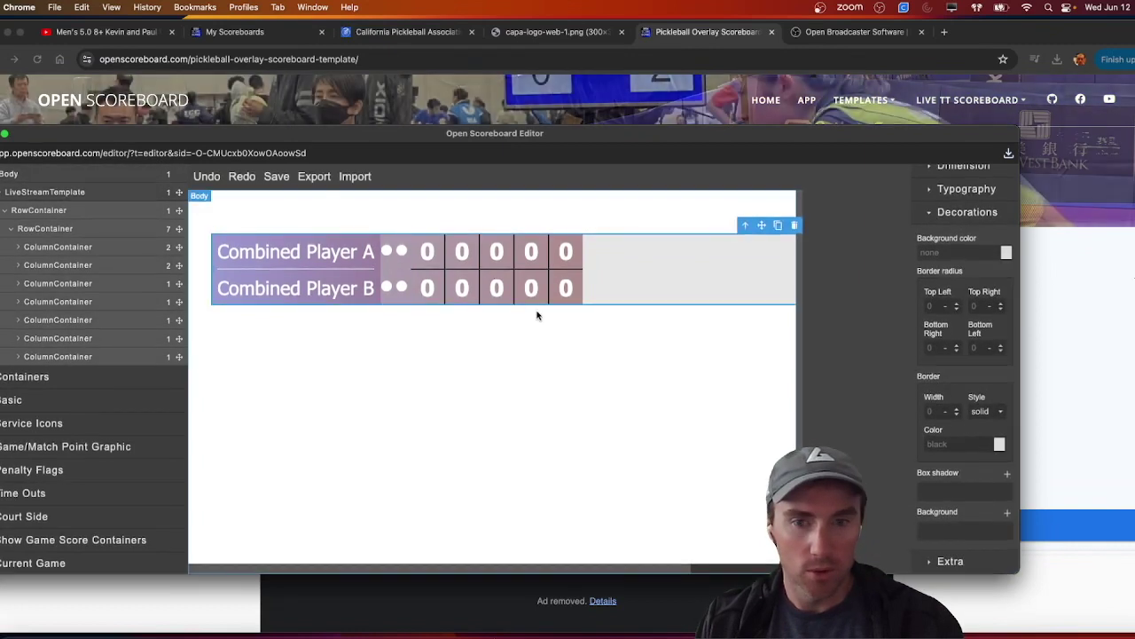
{"action": "left_click", "coordinate": [40, 192]}
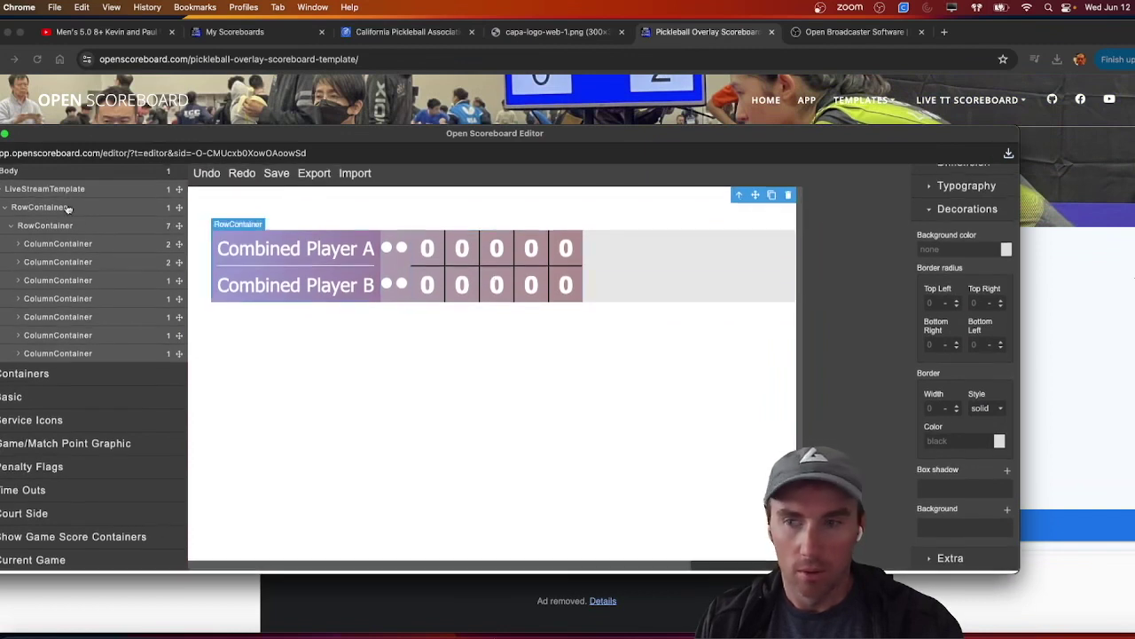
{"action": "left_click", "coordinate": [21, 229]}
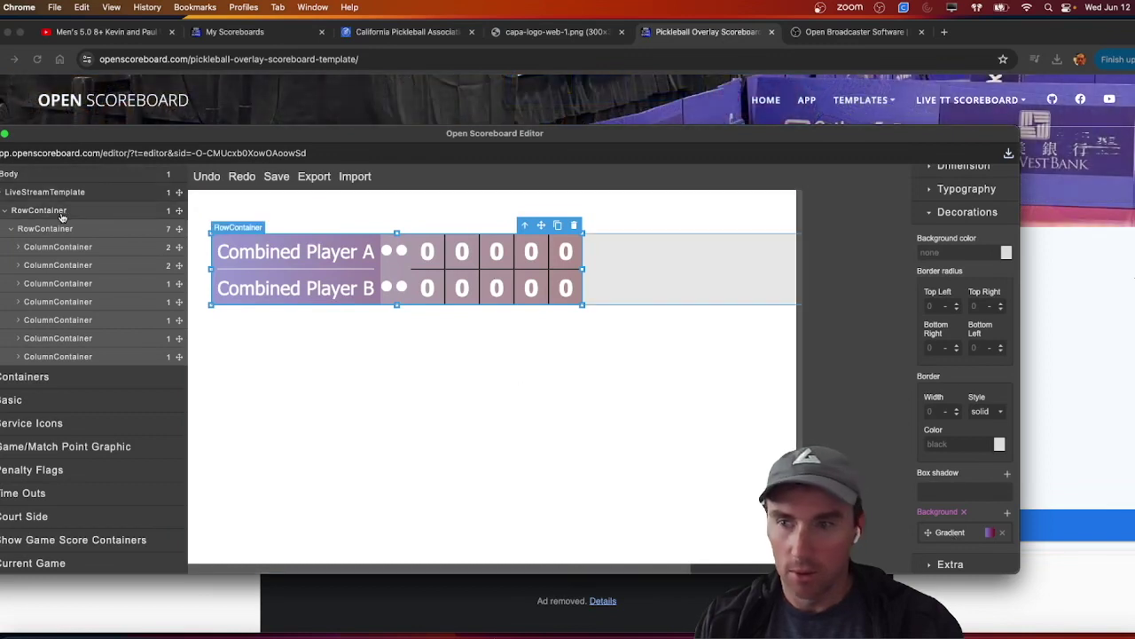
{"action": "left_click", "coordinate": [949, 534]}
{"action": "scroll", "coordinate": [949, 516], "scroll_direction": "down", "scroll_amount": 2}
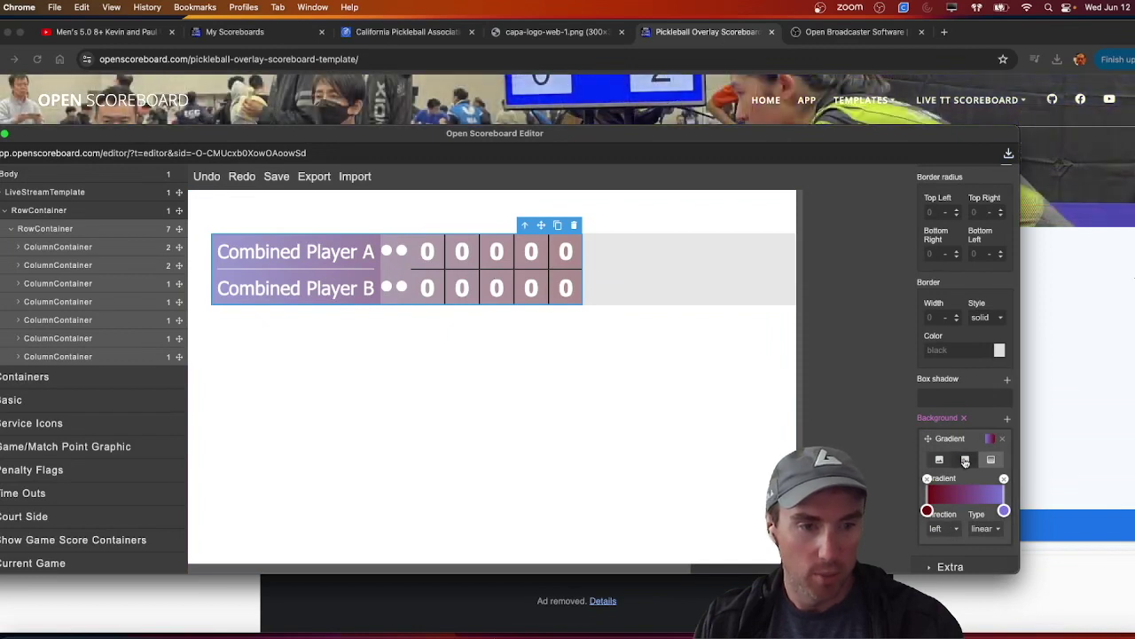
{"action": "left_click", "coordinate": [965, 461]}
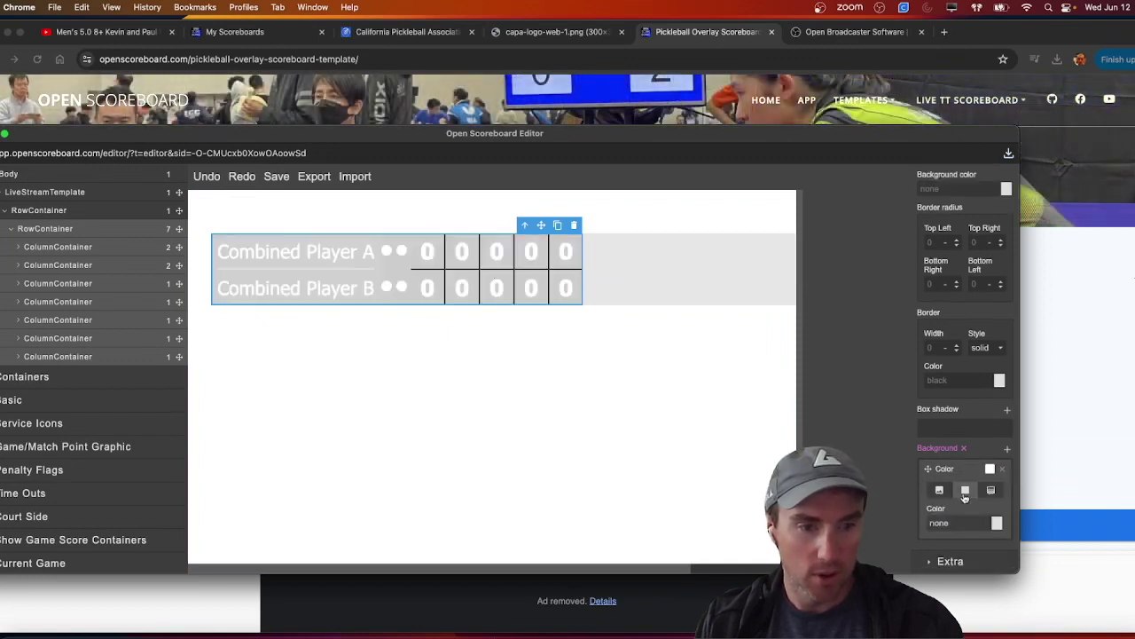
Set the solid background color of the inner RowContainer holding the names and scores to blue, #0e02e1
{"action": "left_click", "coordinate": [997, 524]}
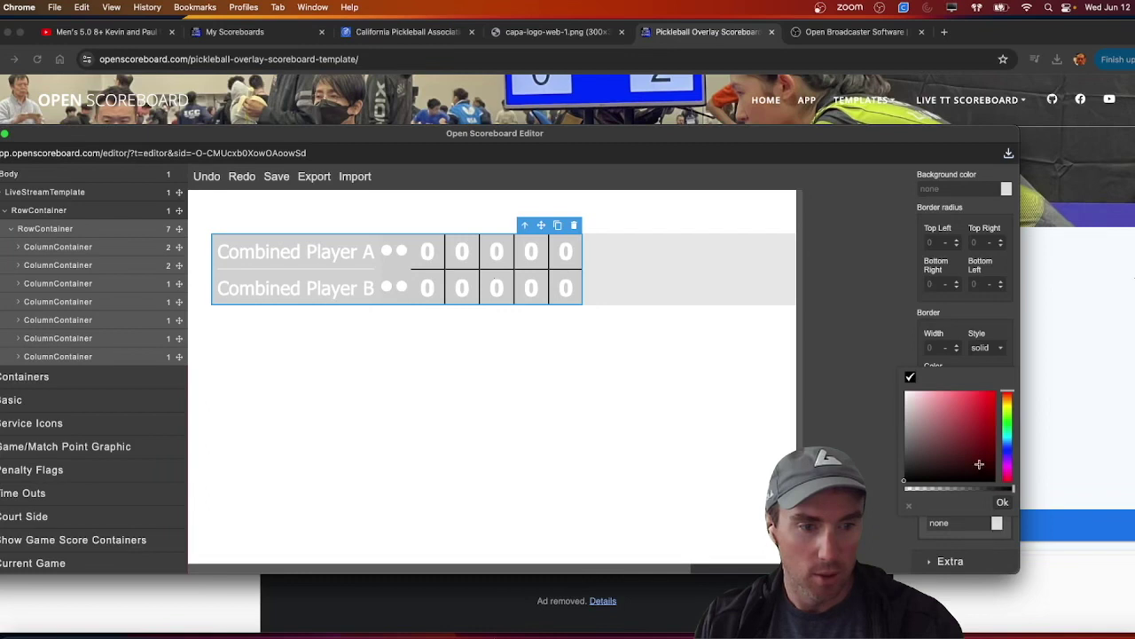
{"action": "left_click", "coordinate": [1006, 451]}
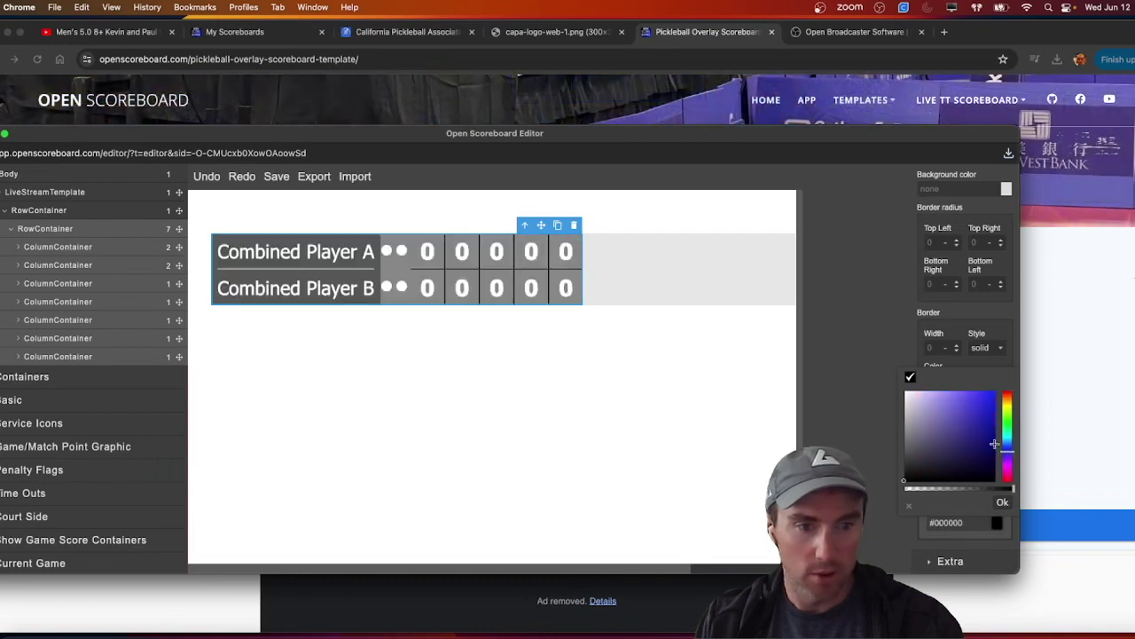
{"action": "left_click", "coordinate": [987, 416]}
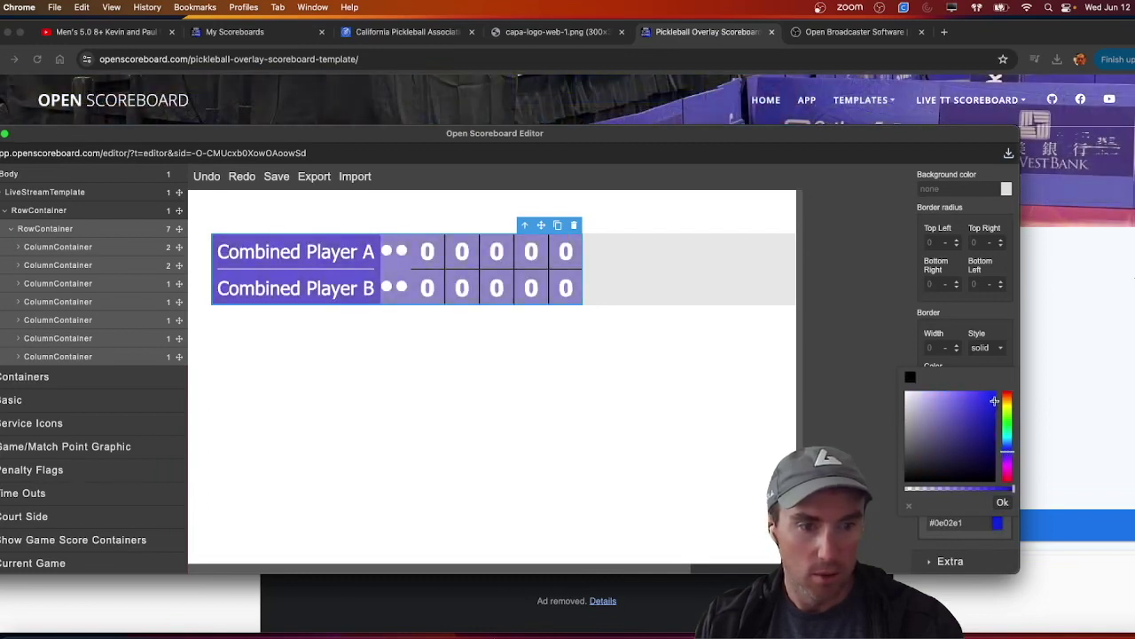
{"action": "left_click", "coordinate": [1003, 503]}
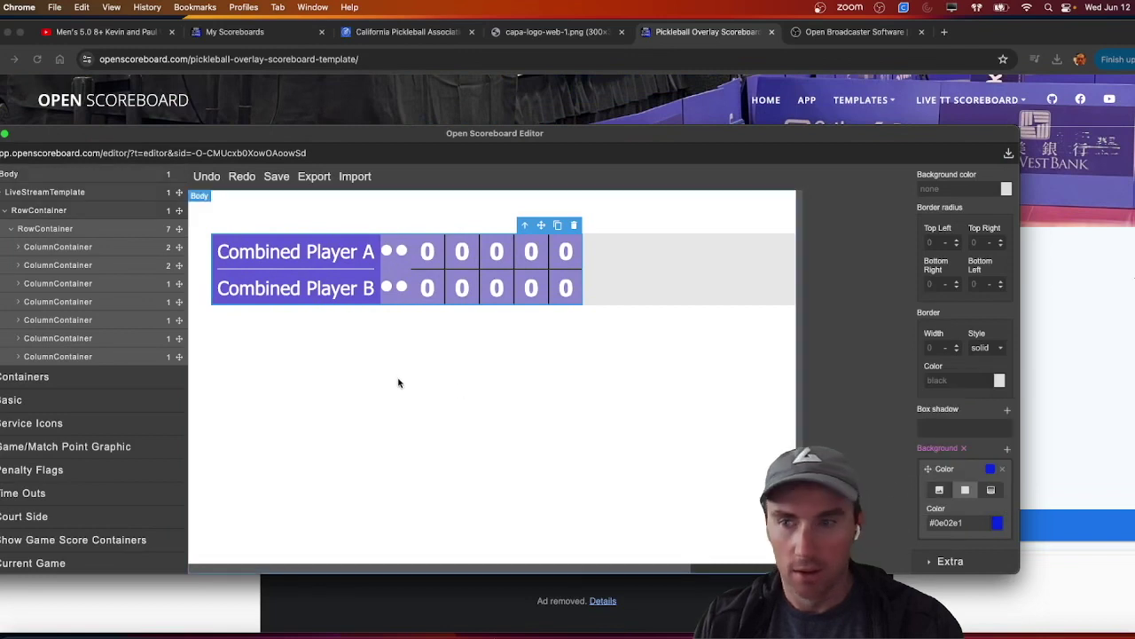
Insert an Image element at the start of the inner RowContainer and copy the web address of capa-logo-web-1.png
{"action": "left_click", "coordinate": [11, 401]}
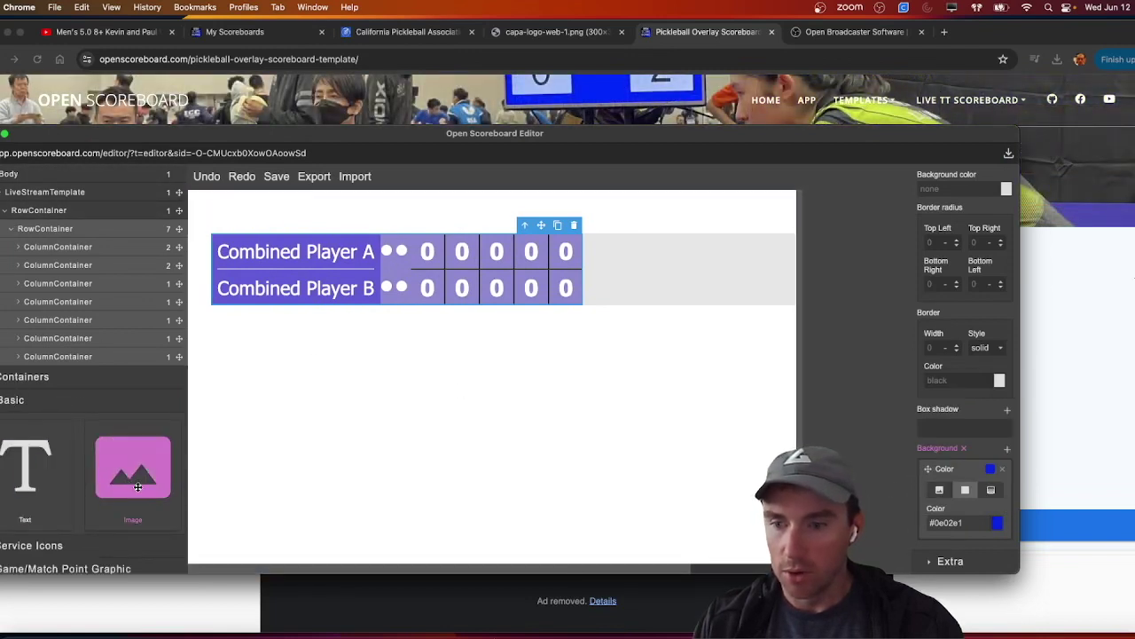
{"action": "left_click_drag", "start_coordinate": [134, 493], "coordinate": [212, 269]}
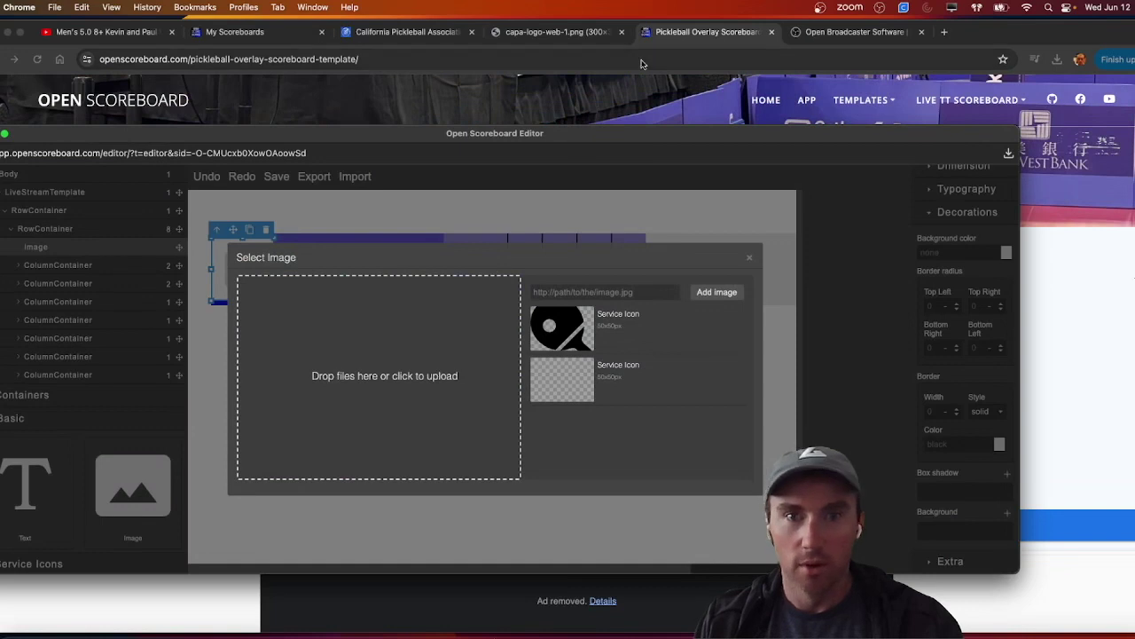
{"action": "left_click", "coordinate": [535, 35]}
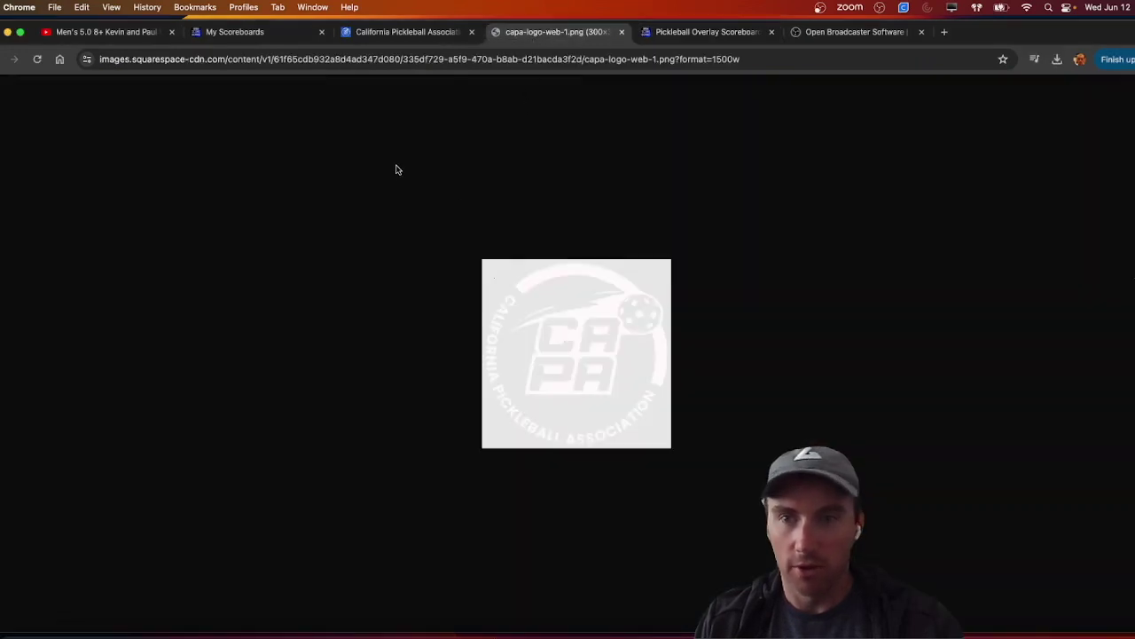
{"action": "left_click", "coordinate": [429, 61]}
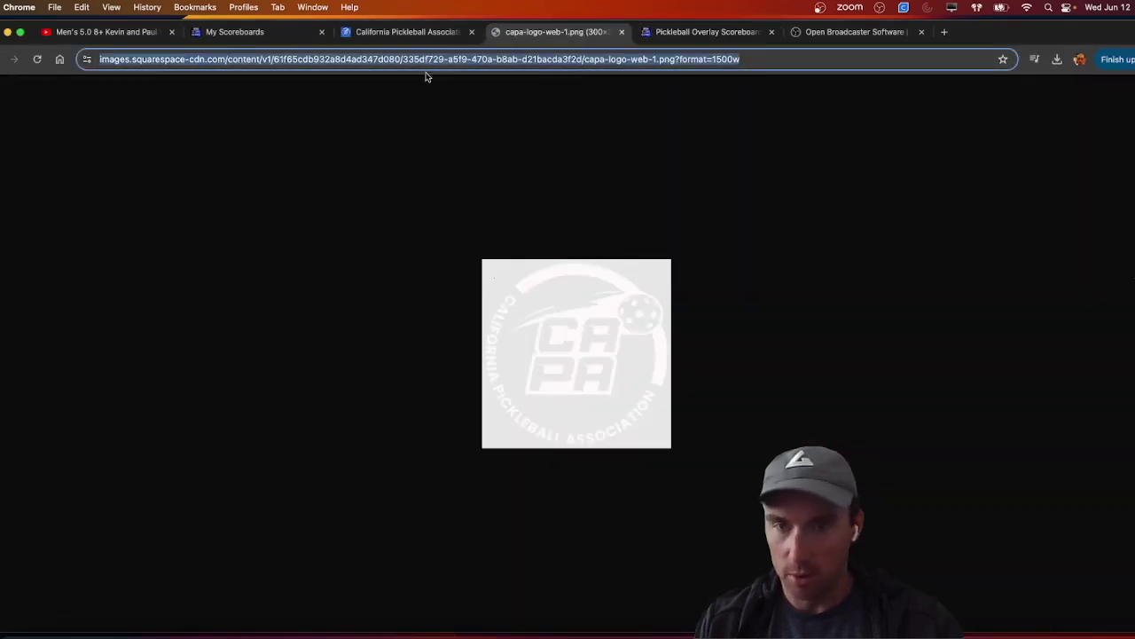
{"action": "left_click", "coordinate": [416, 33]}
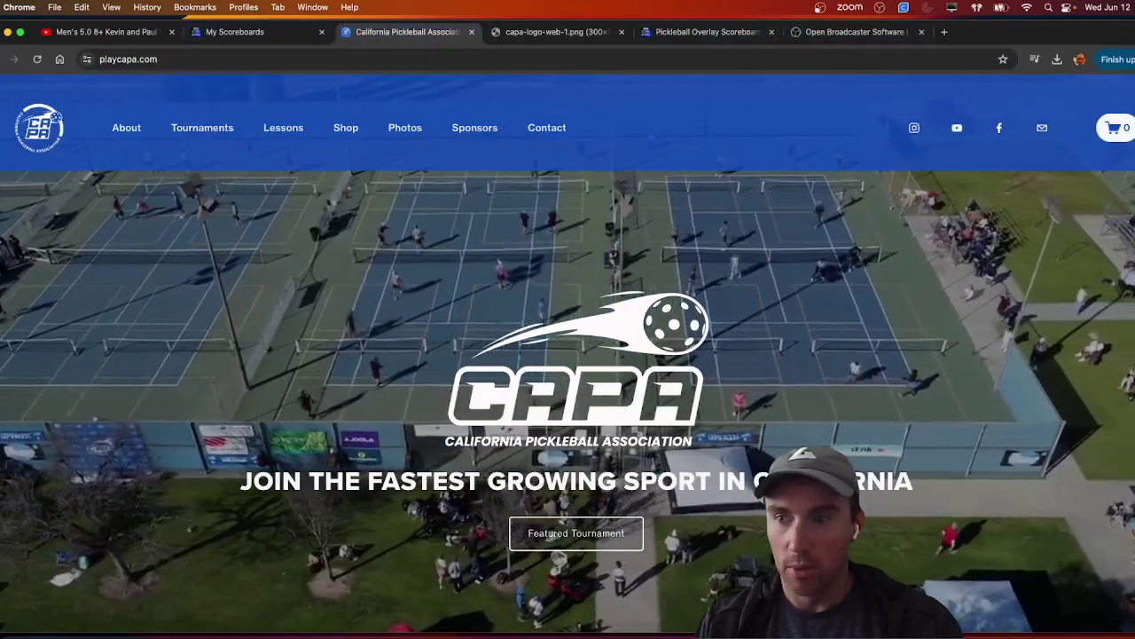
Add the copied logo address to the editor's image list and use capa-logo-web-1.png for the new Image element
{"action": "key", "text": "super+grave"}
{"action": "left_click", "coordinate": [603, 292]}
{"action": "key", "text": "super+v"}
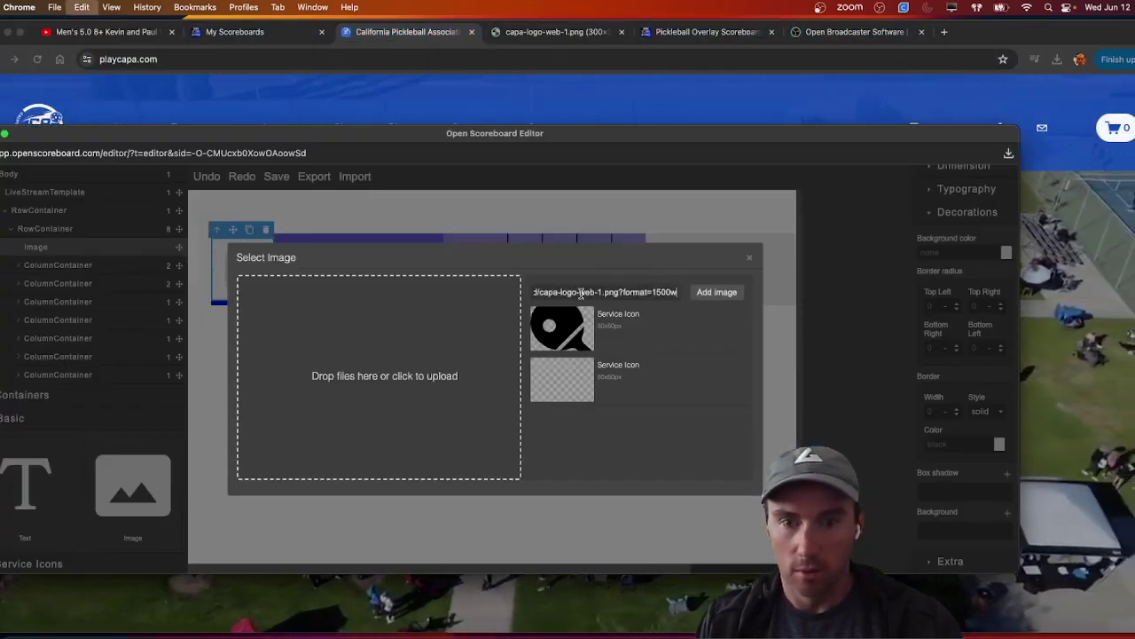
{"action": "left_click", "coordinate": [723, 293]}
{"action": "left_click", "coordinate": [621, 336]}
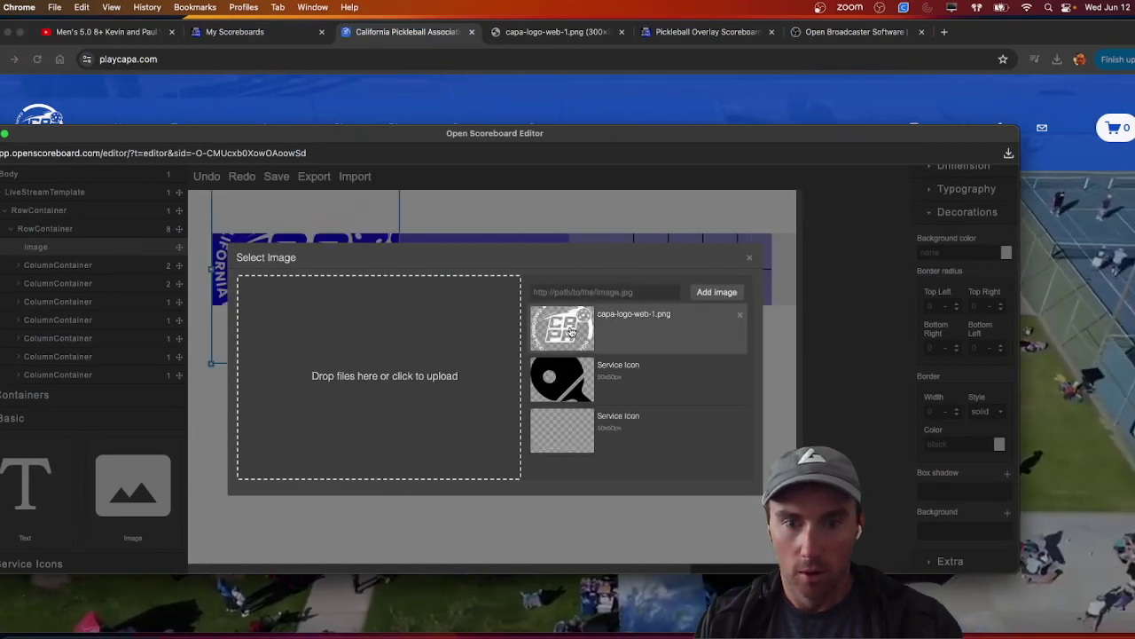
{"action": "left_click", "coordinate": [776, 423]}
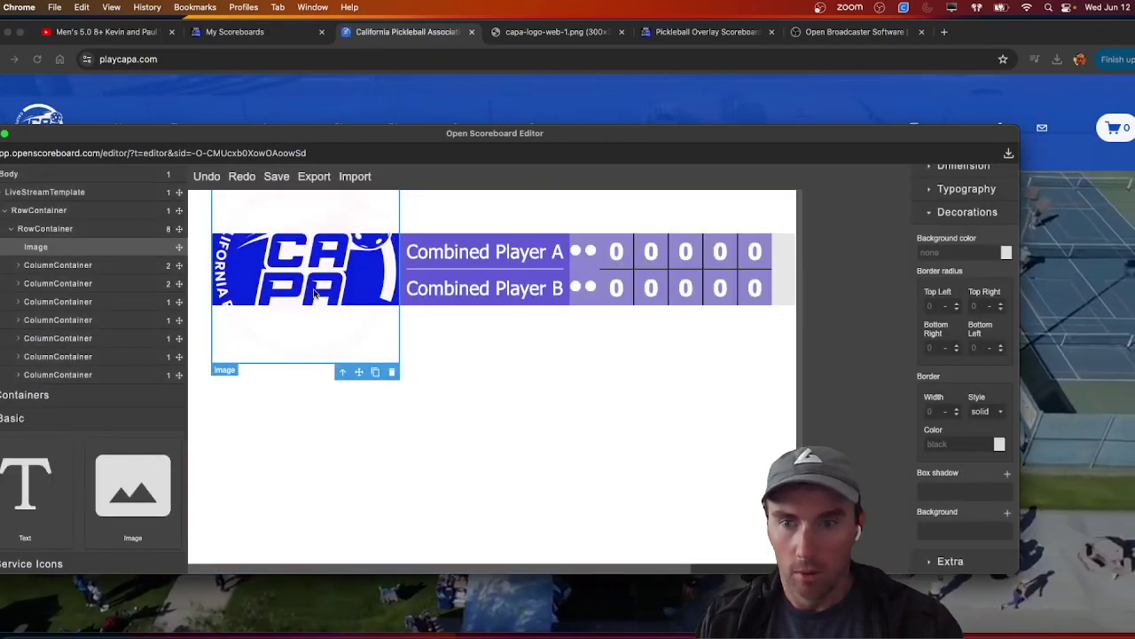
Shrink the CAPA logo to the height of the scoreboard row and save the scoreboard
{"action": "left_click_drag", "start_coordinate": [401, 364], "coordinate": [268, 300]}
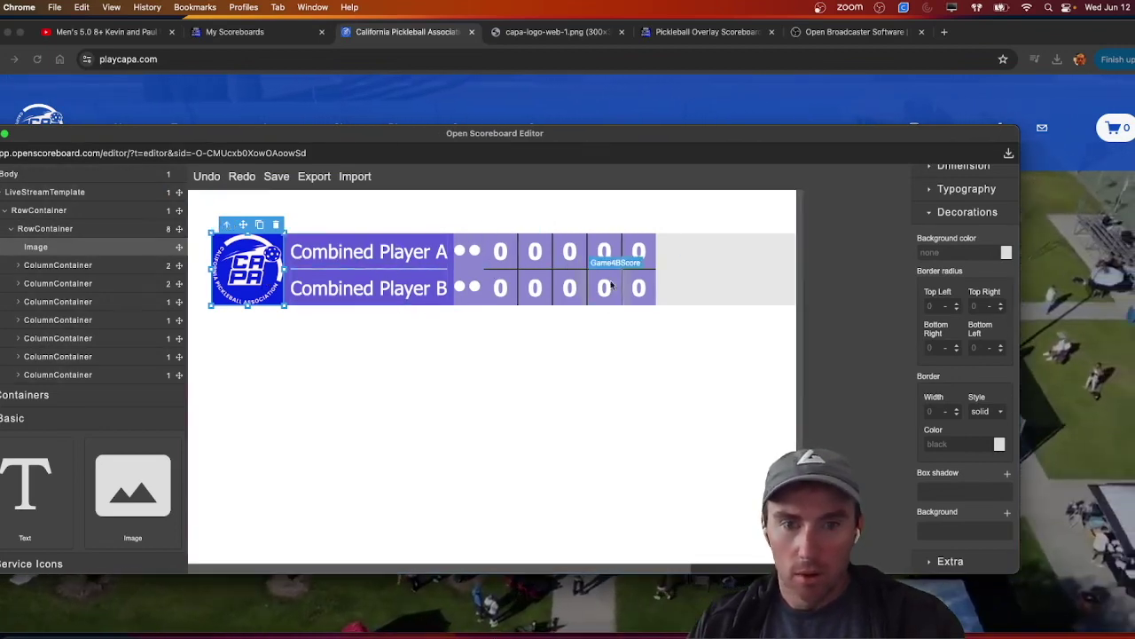
{"action": "left_click", "coordinate": [277, 178]}
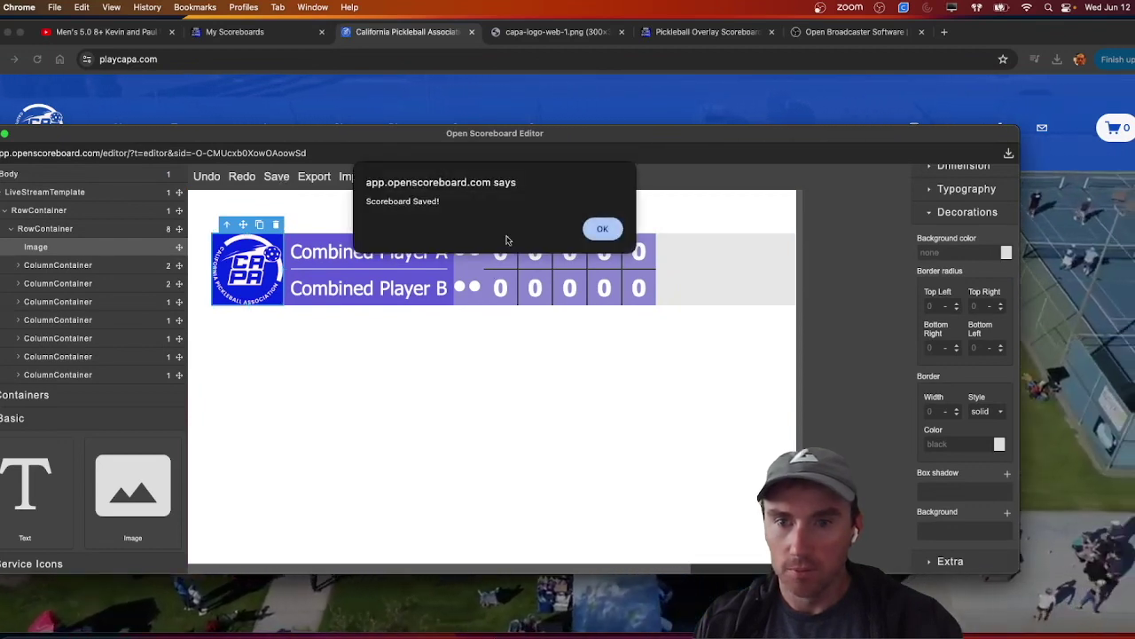
{"action": "left_click", "coordinate": [603, 230]}
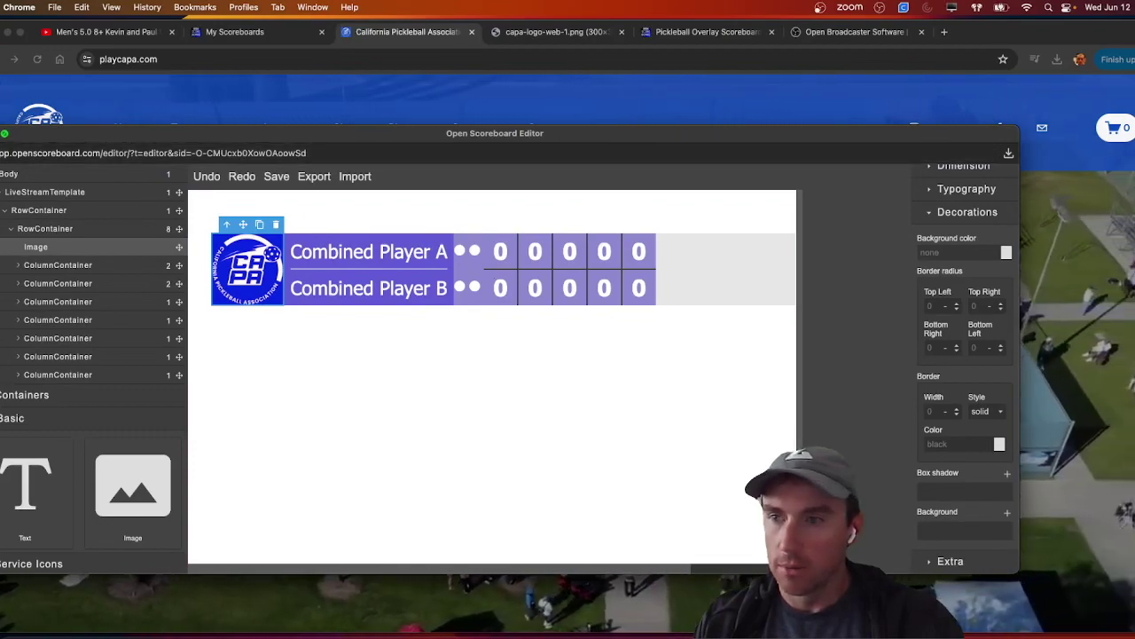
Close the scoreboard editor and go from My Scoreboards to the Tables/Courts page
{"action": "key", "text": "super+w"}
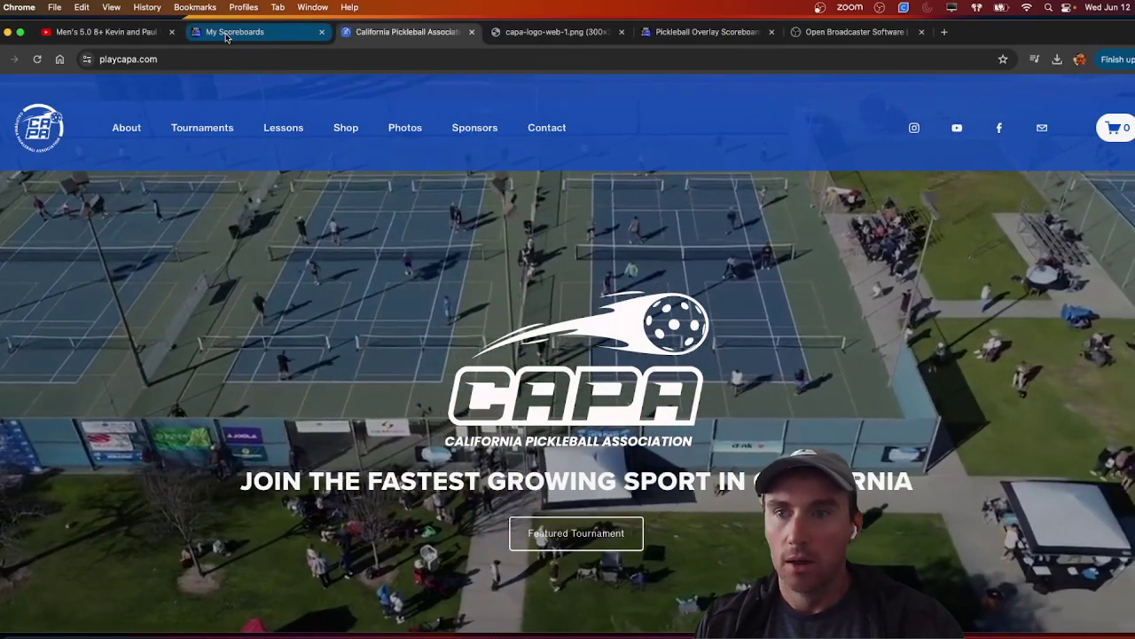
{"action": "left_click", "coordinate": [232, 33]}
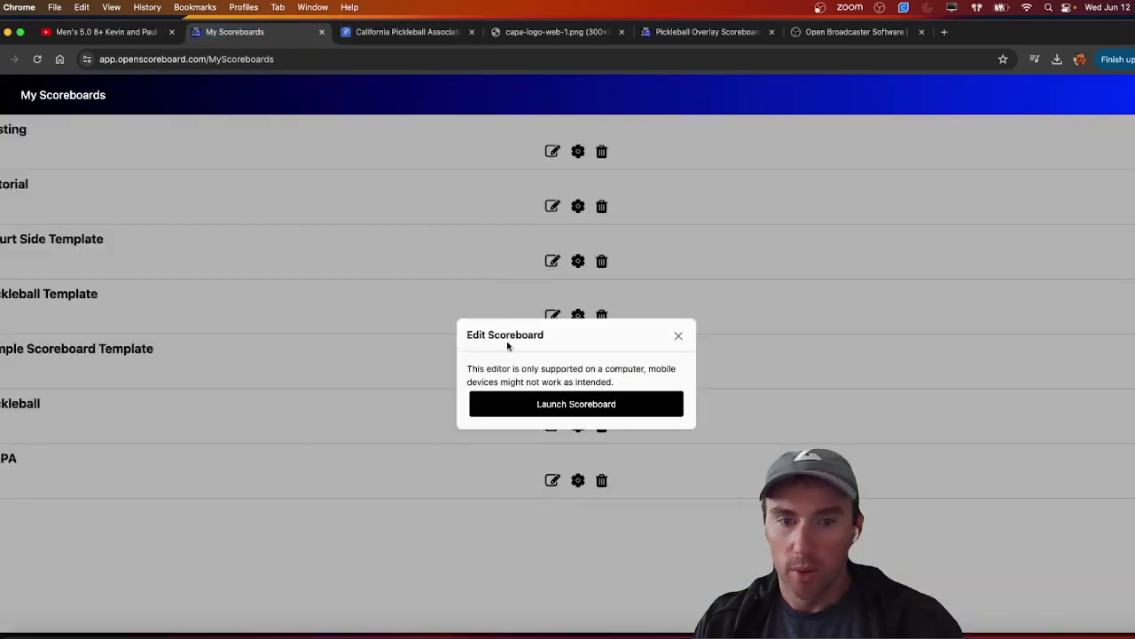
{"action": "left_click", "coordinate": [679, 335]}
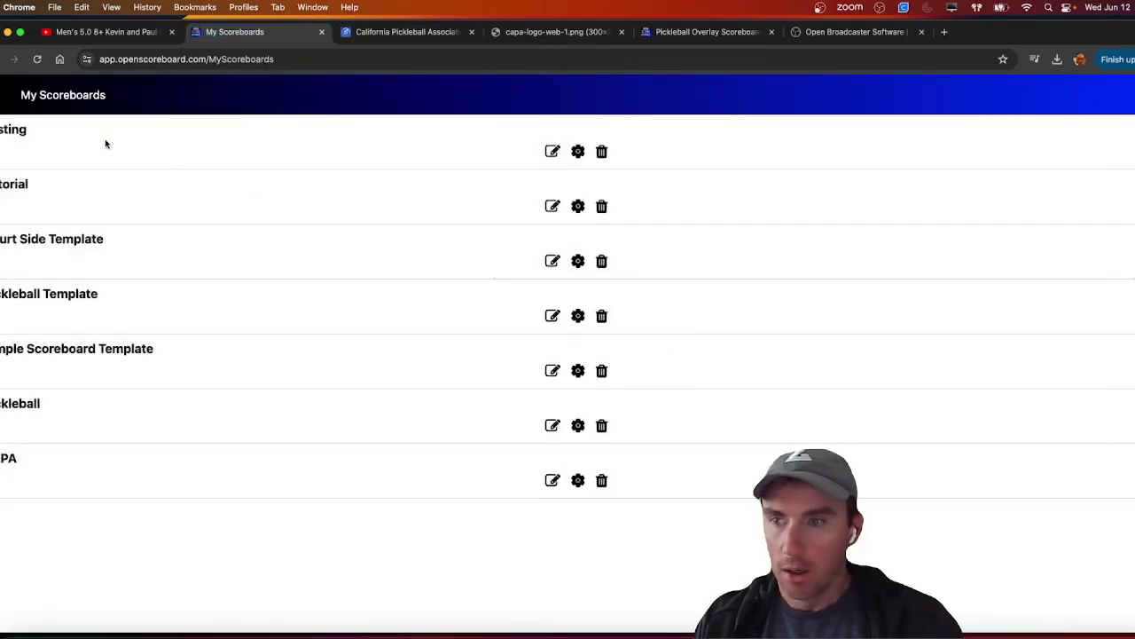
{"action": "left_click", "coordinate": [3, 97]}
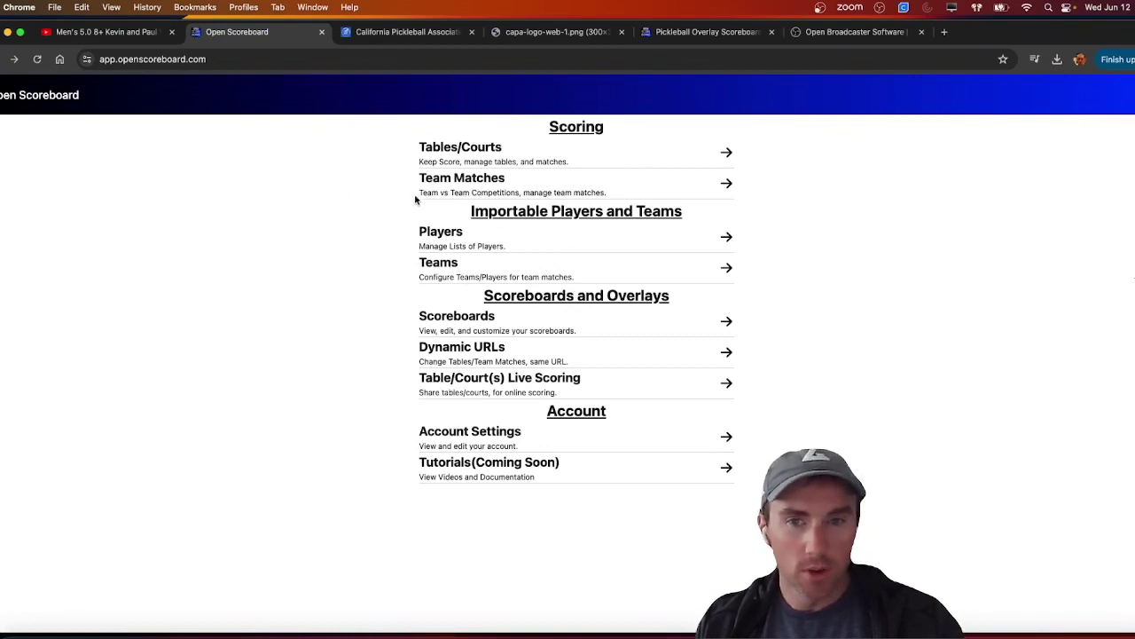
{"action": "left_click", "coordinate": [525, 157]}
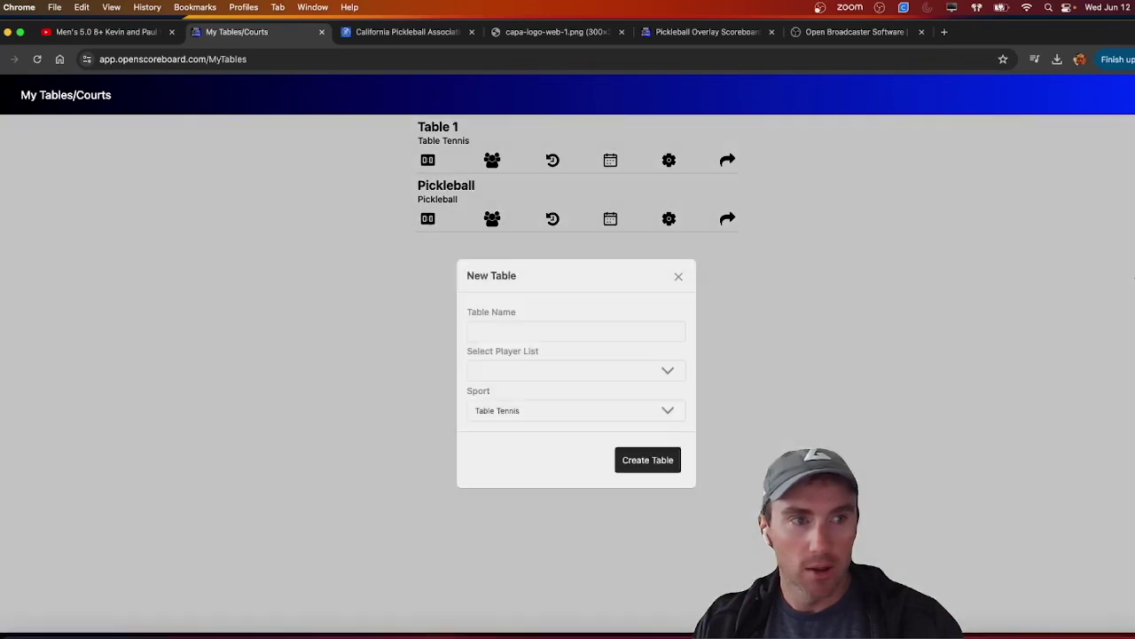
Create a new table named CAPA with Pickleball as the sport, Normal scoring and no player list
{"action": "left_click", "coordinate": [487, 333]}
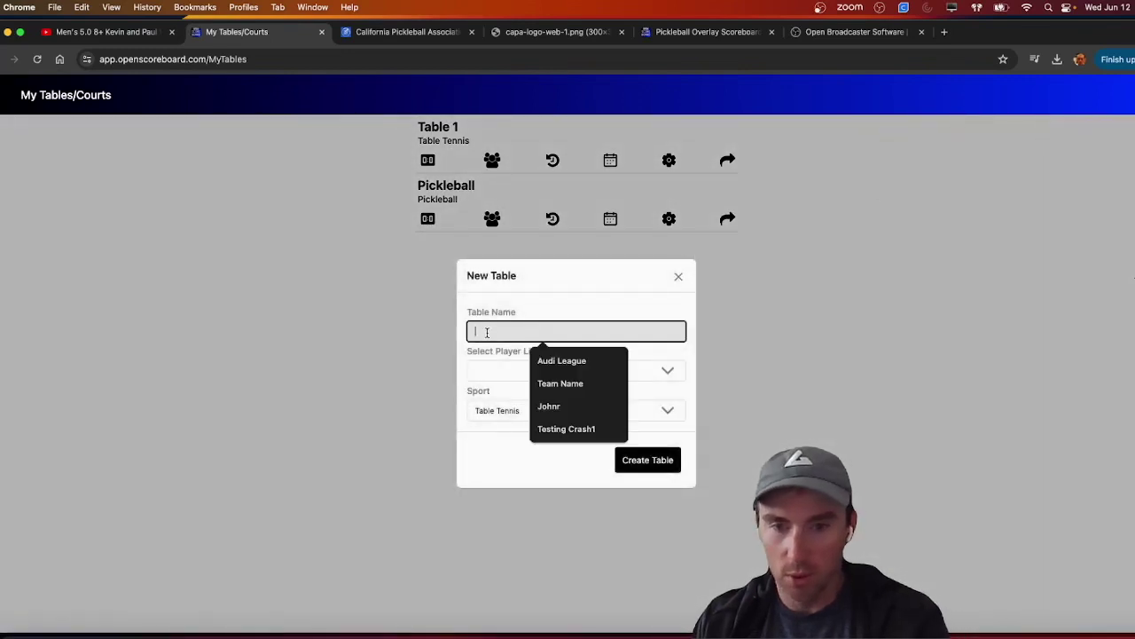
{"action": "type", "text": "CAPA"}
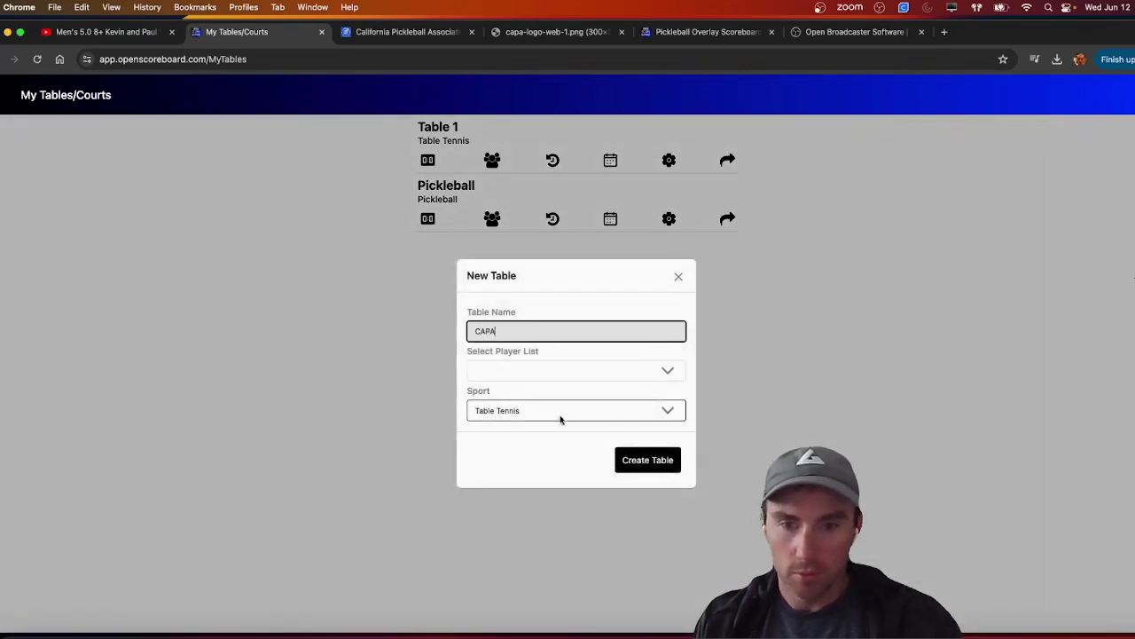
{"action": "left_click", "coordinate": [613, 373]}
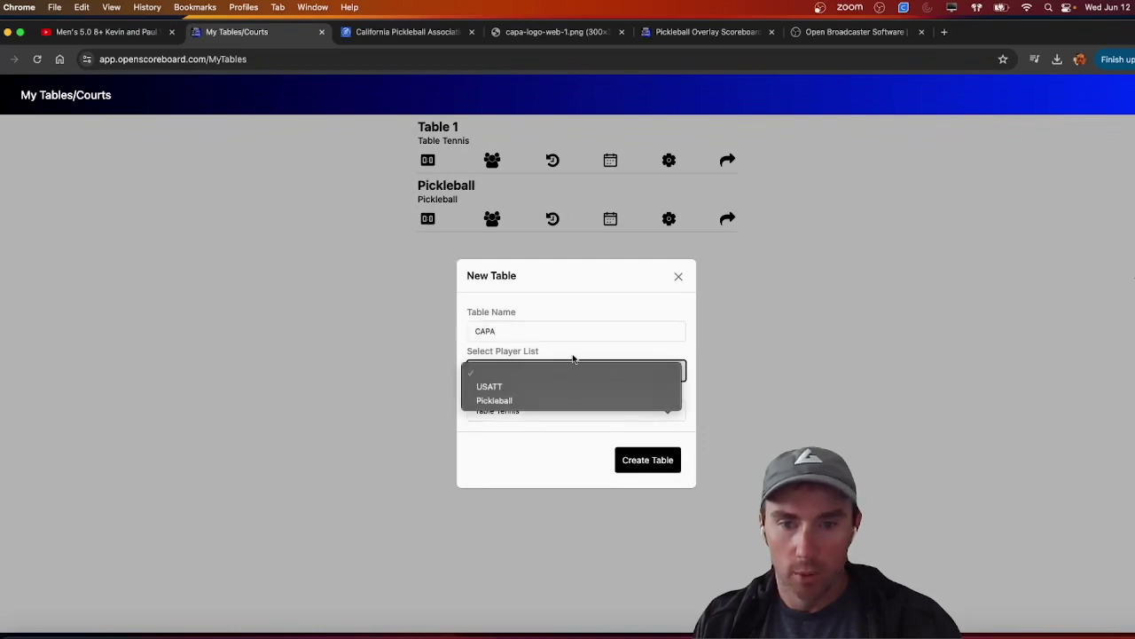
{"action": "left_click", "coordinate": [573, 364]}
{"action": "left_click", "coordinate": [534, 411]}
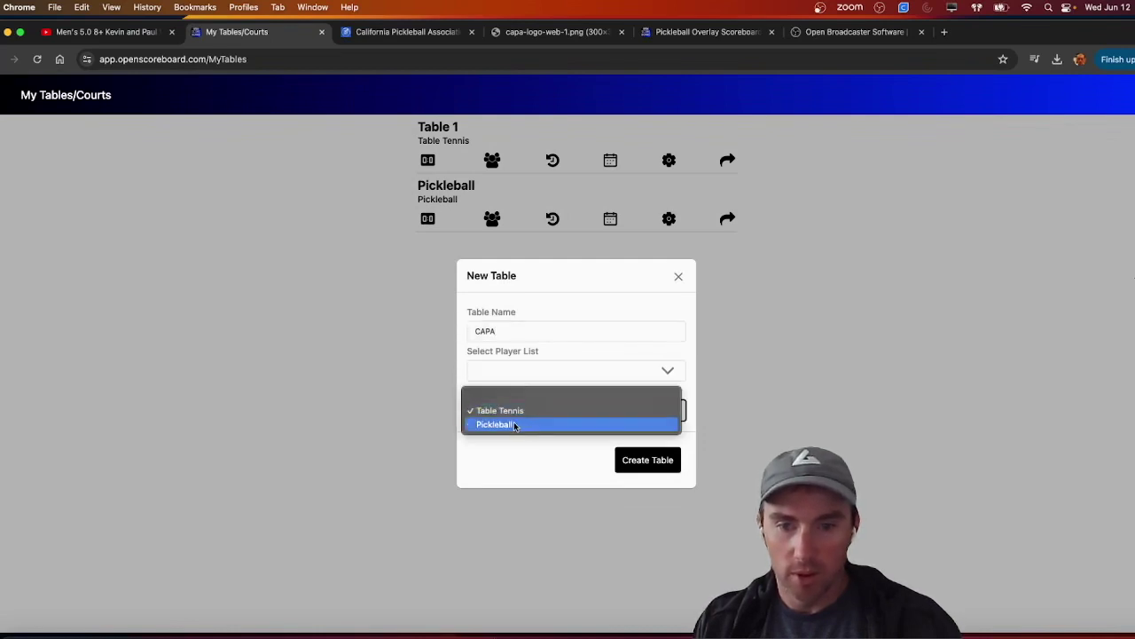
{"action": "left_click", "coordinate": [514, 421]}
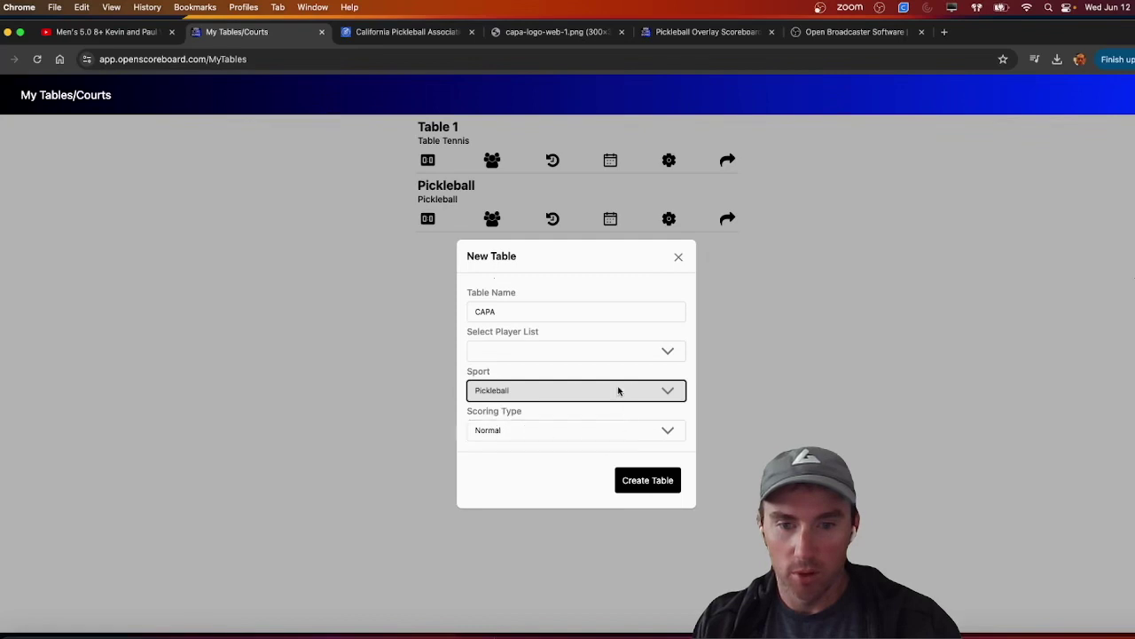
{"action": "left_click", "coordinate": [647, 484]}
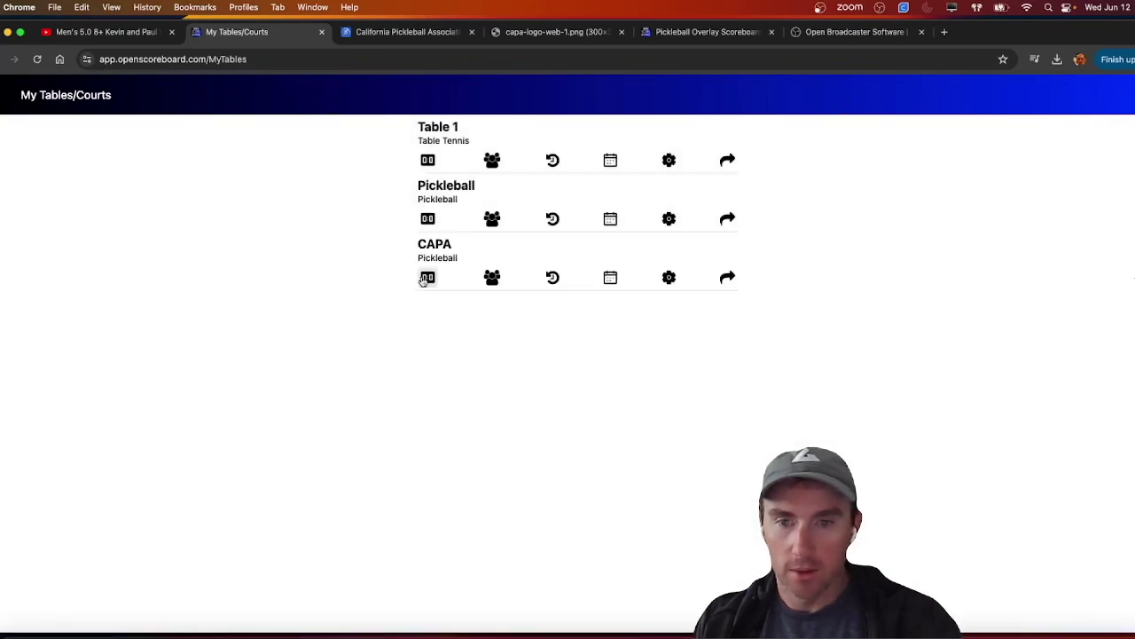
Copy the CAPA scoreboard URL from the CAPA table's links
{"action": "left_click", "coordinate": [727, 278]}
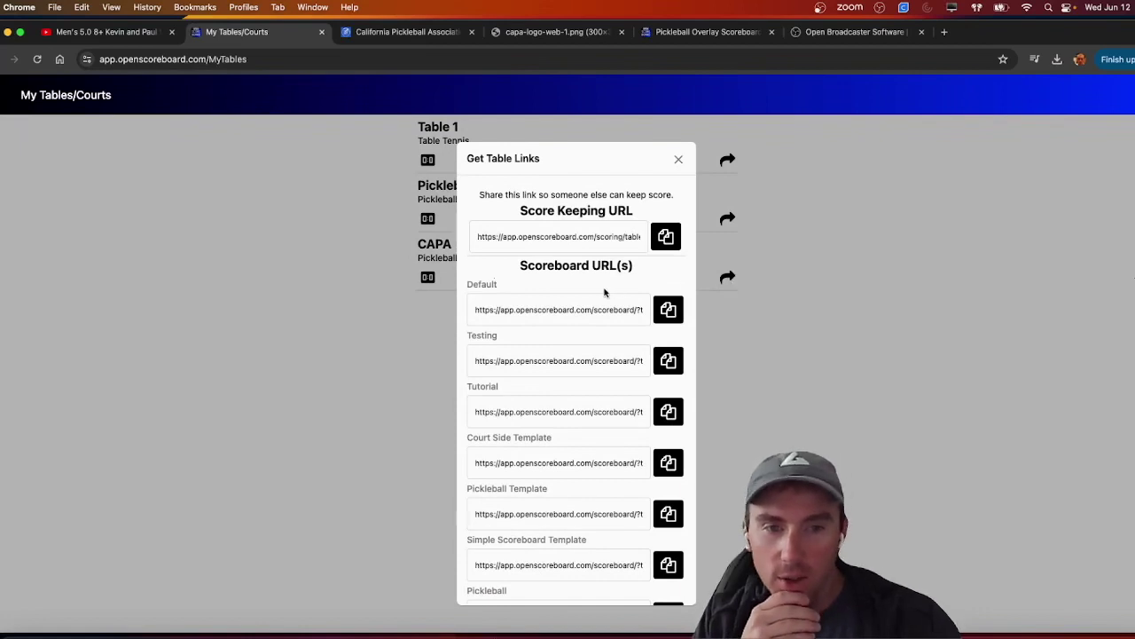
{"action": "scroll", "coordinate": [562, 421], "scroll_direction": "down", "scroll_amount": 2}
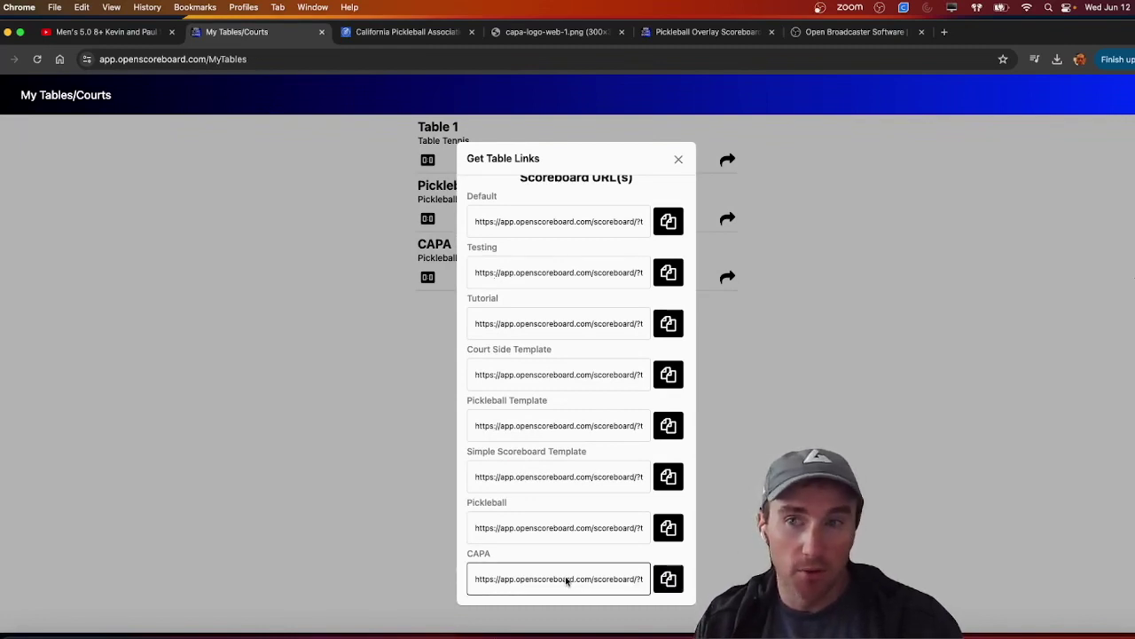
{"action": "left_click", "coordinate": [668, 578]}
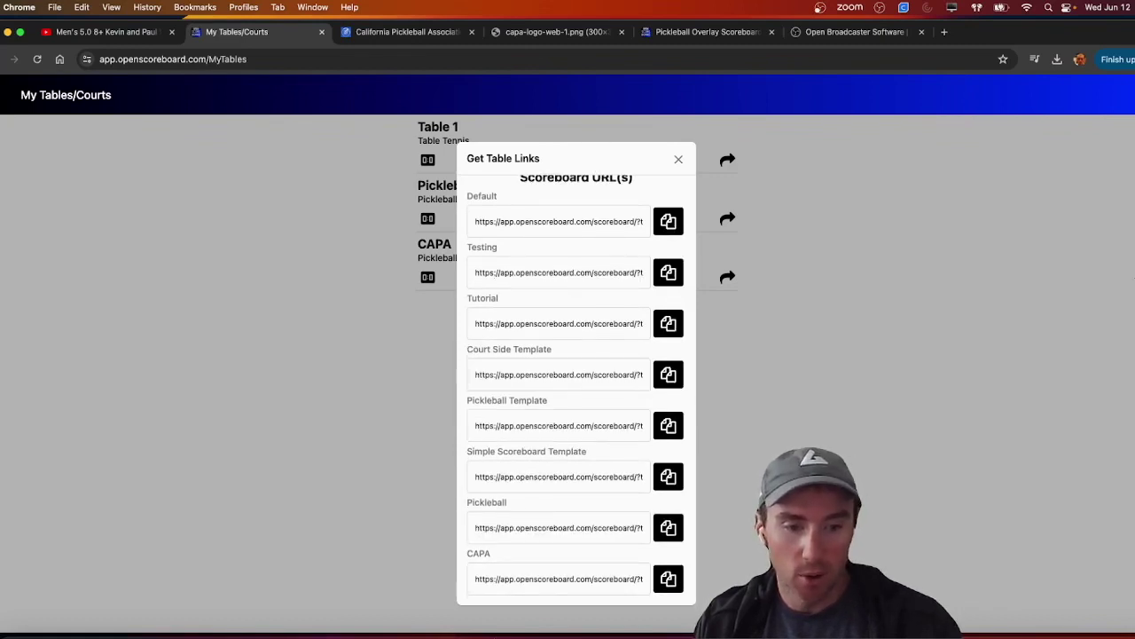
Switch to OBS and add a new browser source named Scoreboard to the scene
{"action": "key", "text": "super+Tab"}
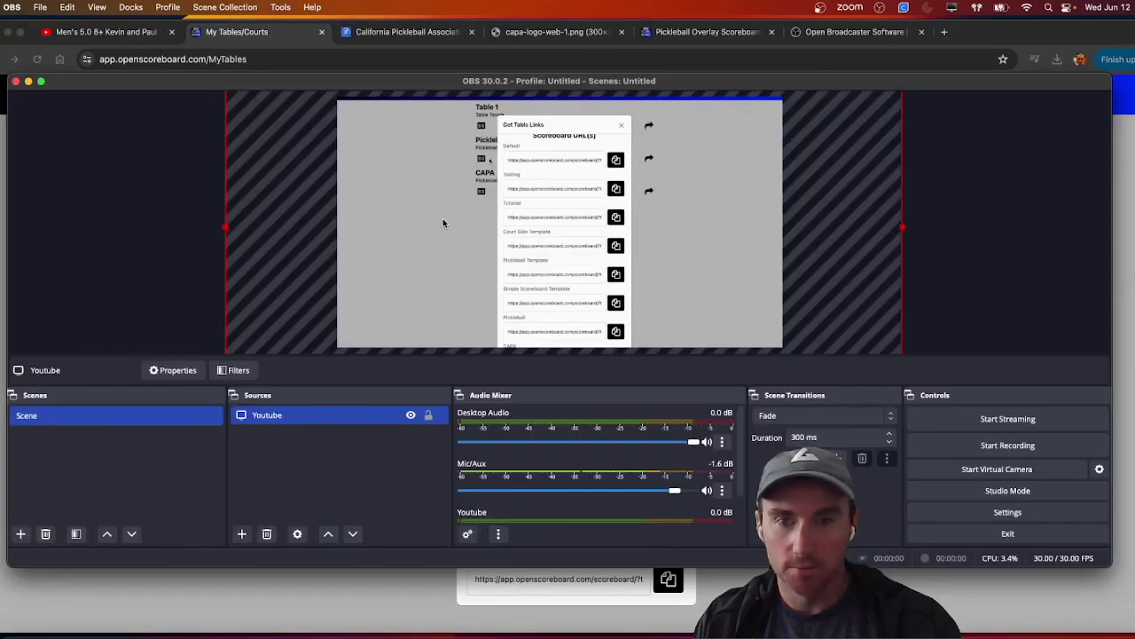
{"action": "left_click", "coordinate": [242, 533]}
{"action": "left_click", "coordinate": [279, 293]}
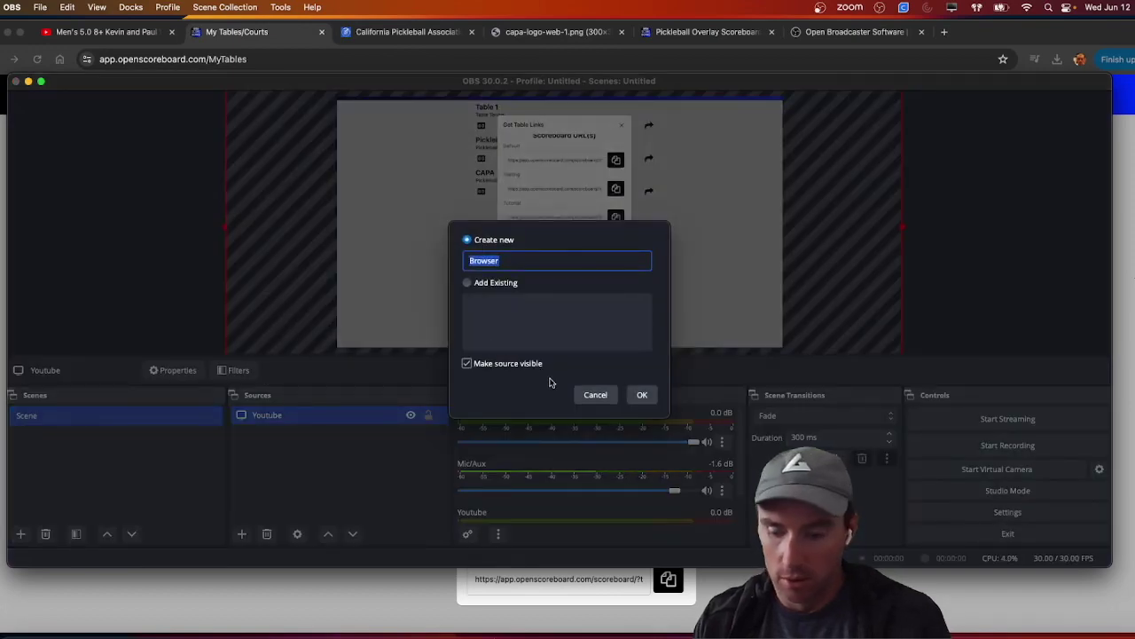
{"action": "type", "text": "Scorb"}
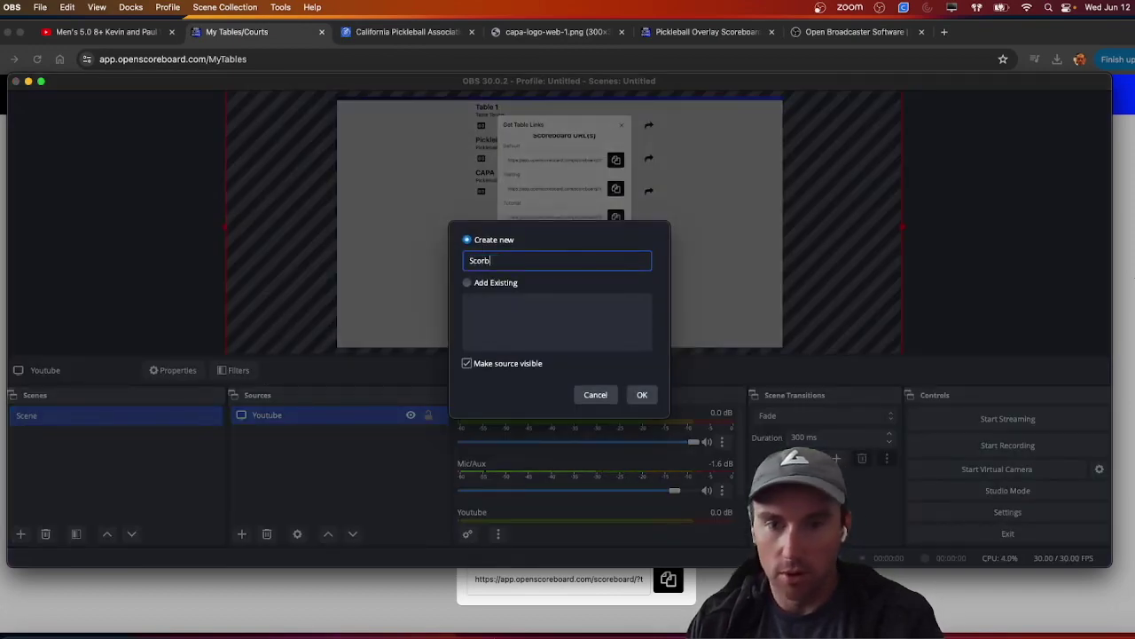
{"action": "type", "text": "oa"}
{"action": "key", "text": "BackSpace"}
{"action": "key", "text": "BackSpace"}
{"action": "key", "text": "BackSpace"}
{"action": "type", "text": "eboa"}
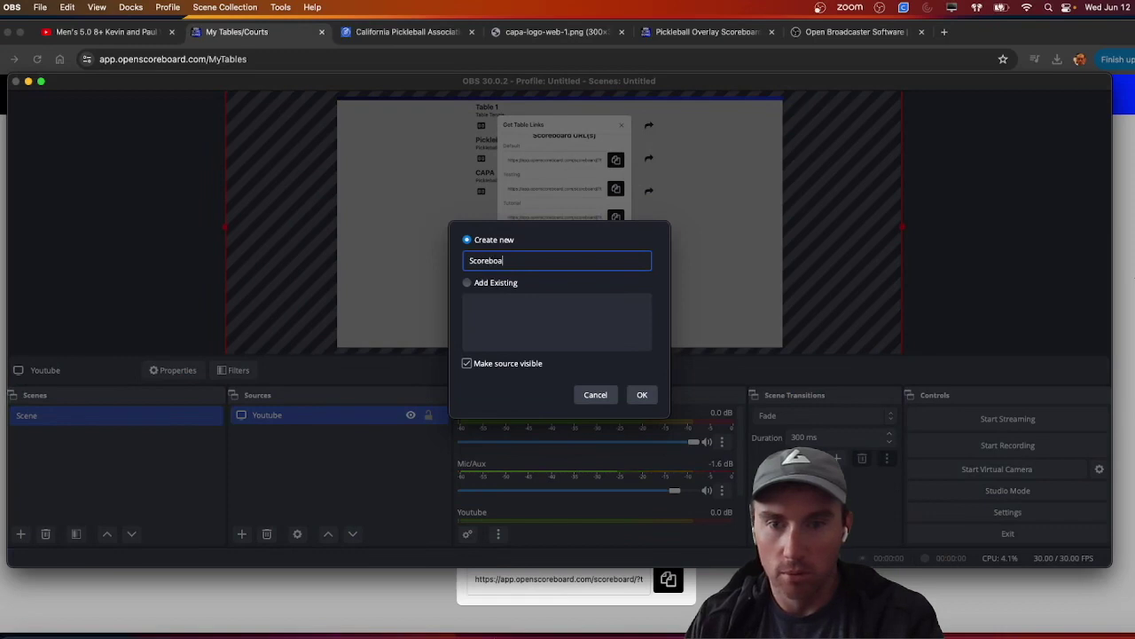
{"action": "type", "text": "rd"}
{"action": "left_click", "coordinate": [643, 395]}
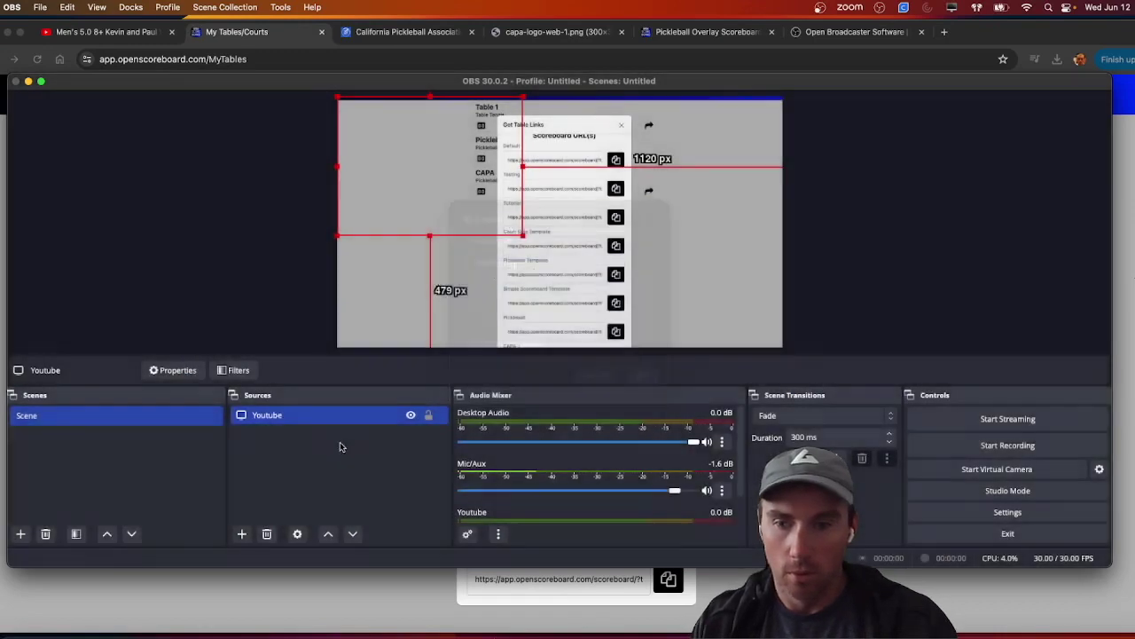
Point the Scoreboard browser source to the copied CAPA scoreboard URL and set its width to 1200
{"action": "left_click_drag", "start_coordinate": [573, 337], "coordinate": [367, 333]}
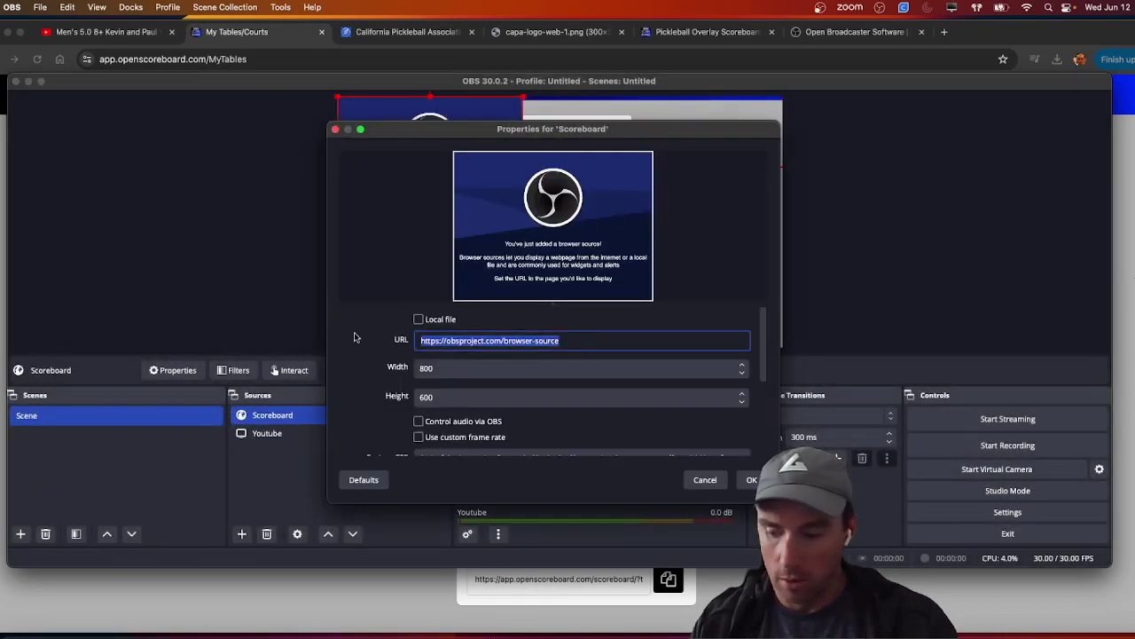
{"action": "key", "text": "super+v"}
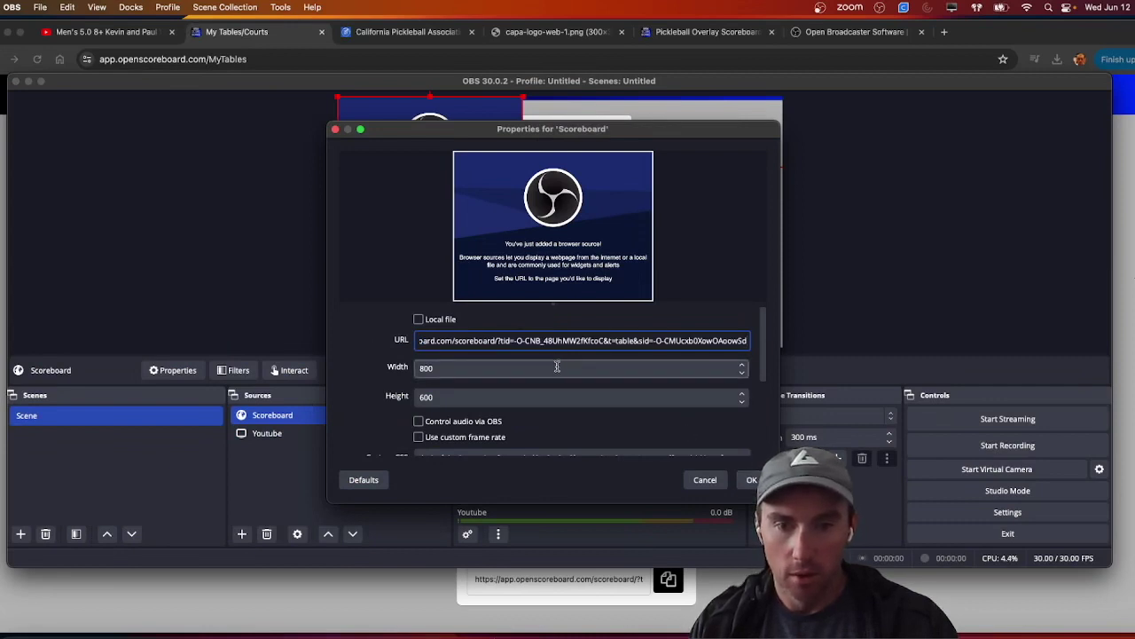
{"action": "left_click_drag", "start_coordinate": [557, 366], "coordinate": [401, 366]}
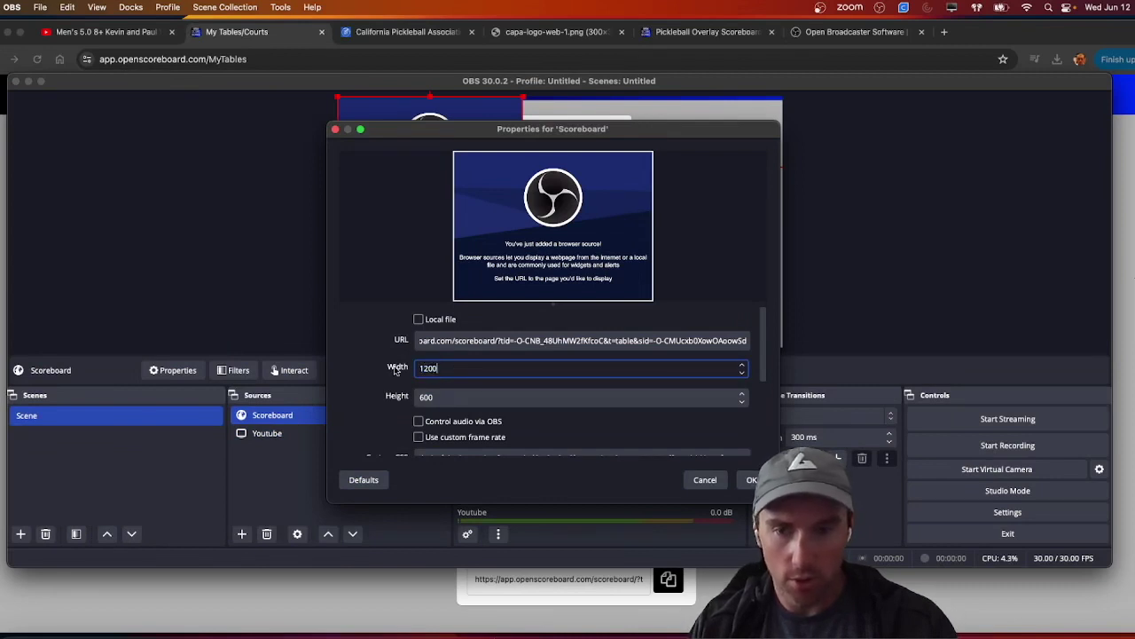
{"action": "left_click", "coordinate": [749, 480]}
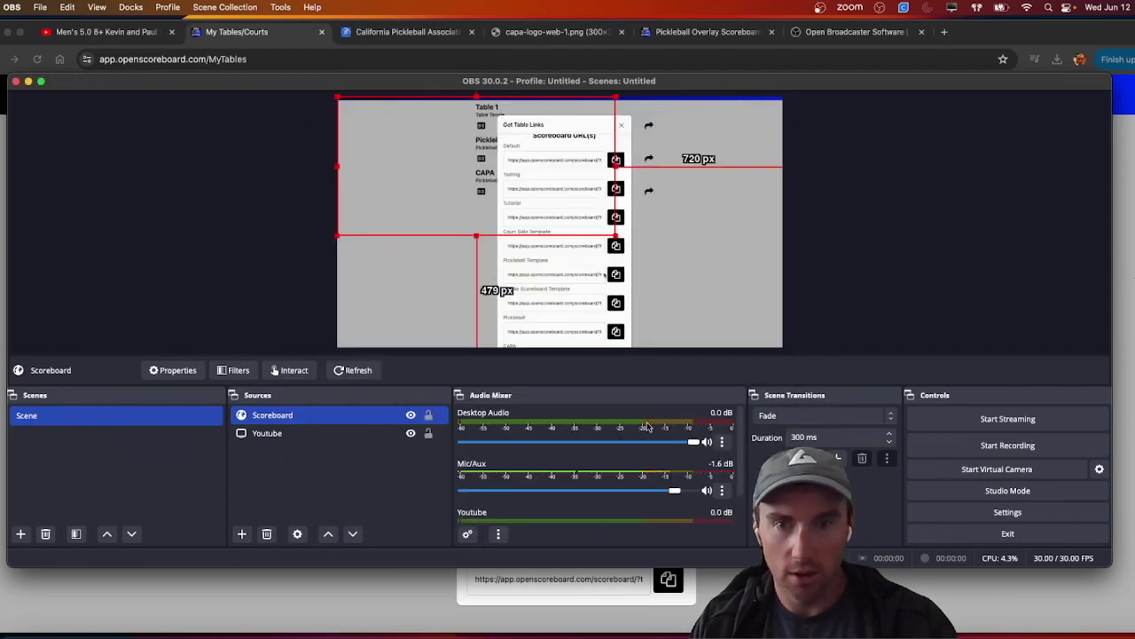
Position the scoreboard overlay in the lower-left area of the scene and bring up the YouTube match behind it
{"action": "left_click_drag", "start_coordinate": [466, 161], "coordinate": [504, 339]}
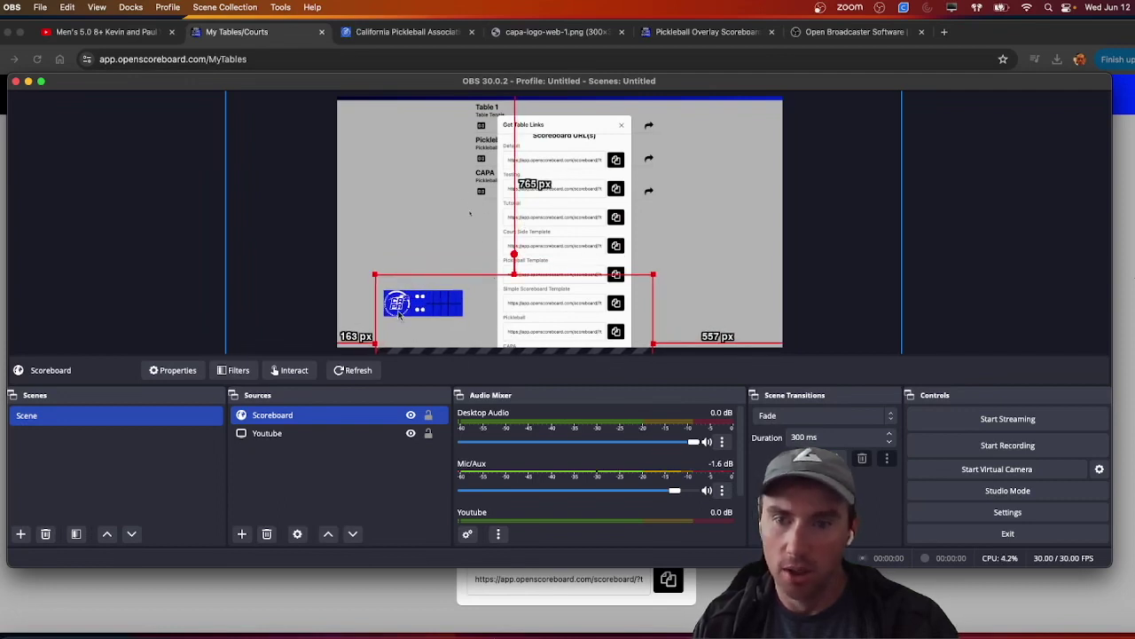
{"action": "left_click_drag", "start_coordinate": [426, 305], "coordinate": [408, 302]}
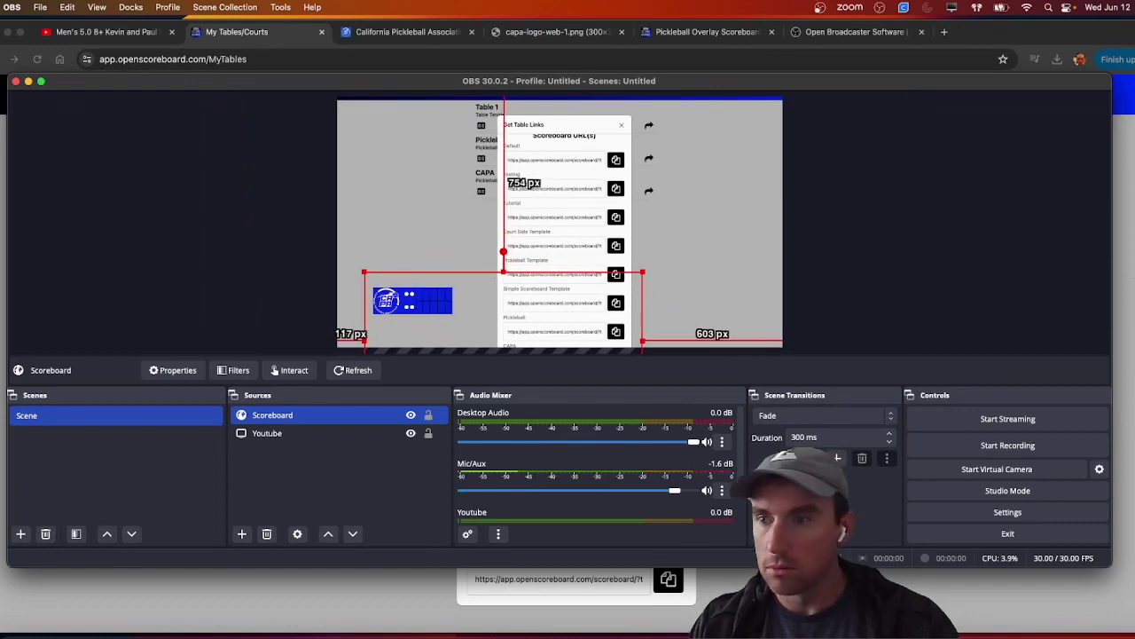
{"action": "key", "text": "super+Tab"}
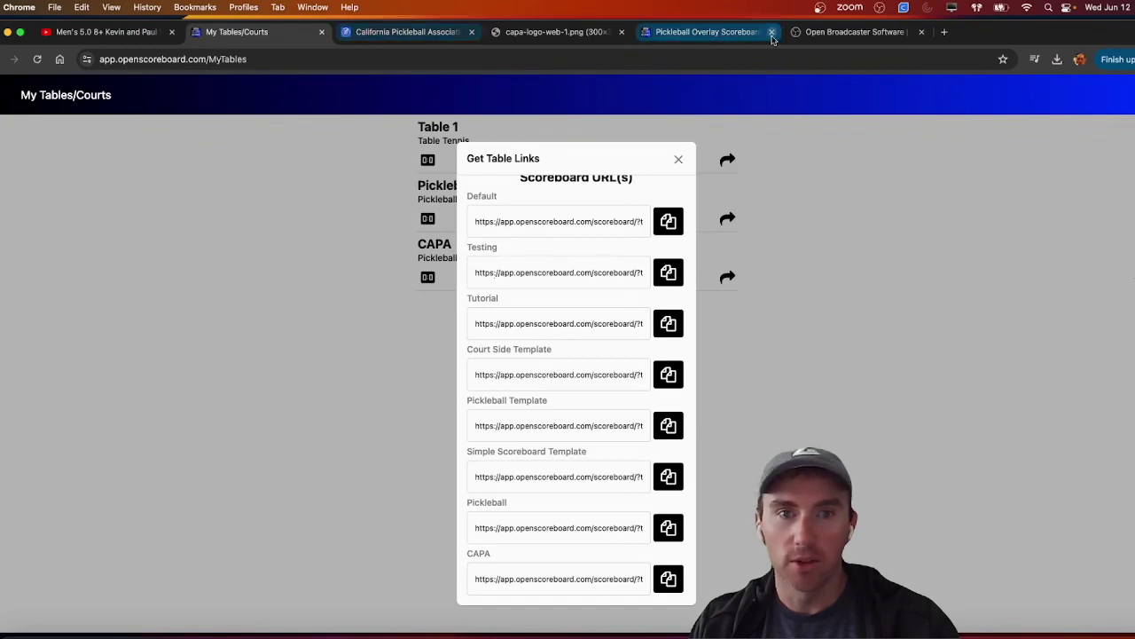
{"action": "left_click", "coordinate": [107, 32]}
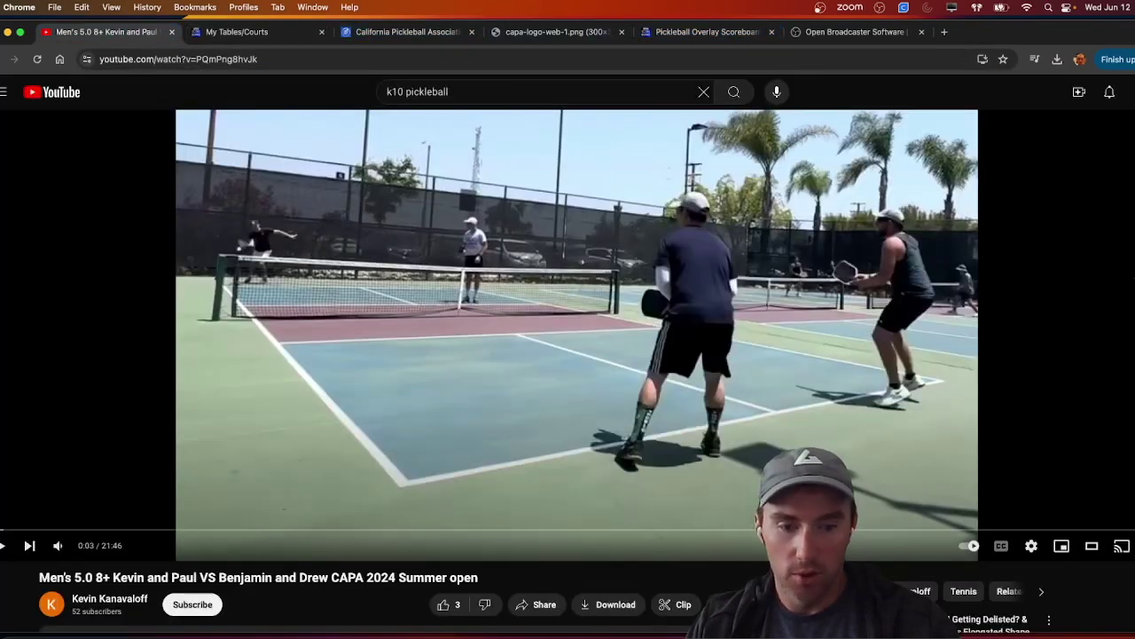
{"action": "key", "text": "super+Tab"}
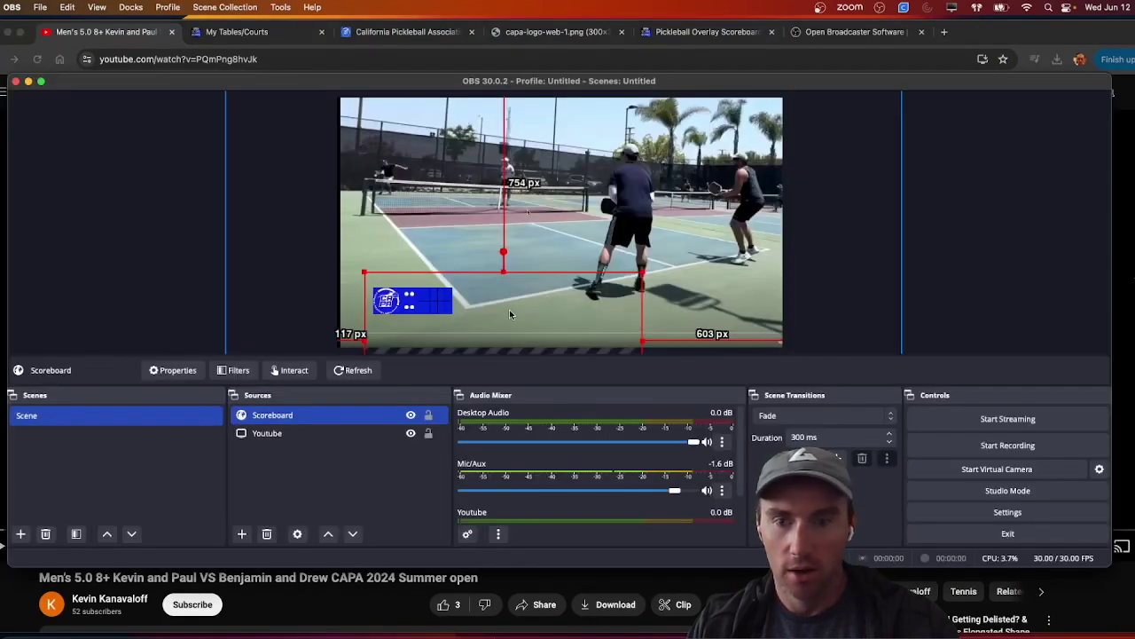
{"action": "left_click_drag", "start_coordinate": [512, 315], "coordinate": [507, 313]}
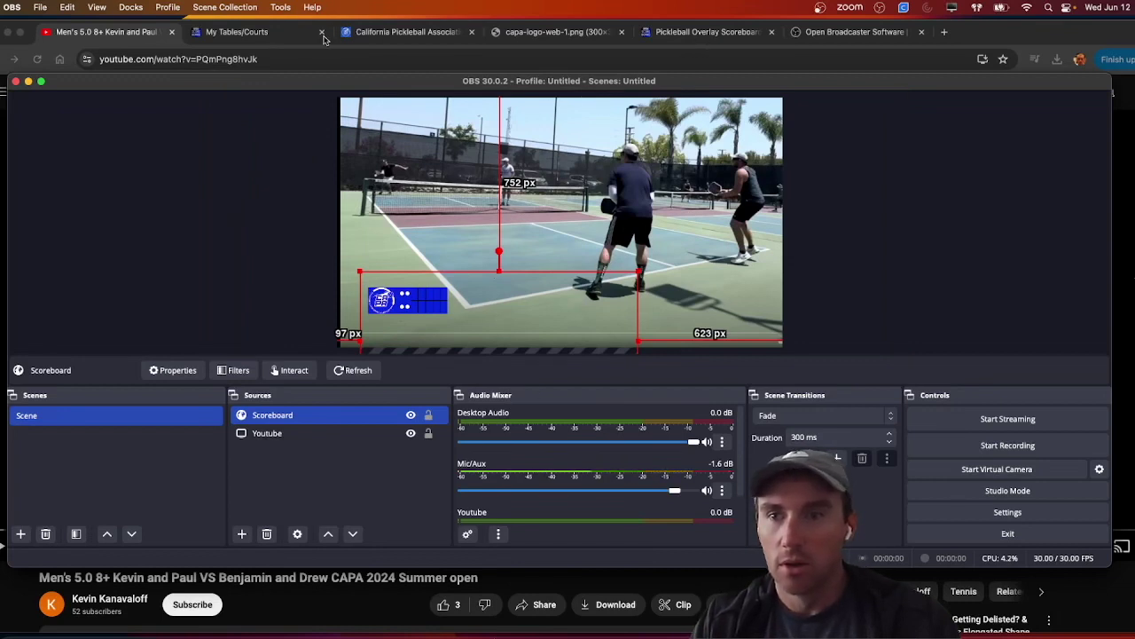
Return to Open Scoreboard's Tables/Courts list in the browser and open scoring for the CAPA table
{"action": "left_click", "coordinate": [266, 34]}
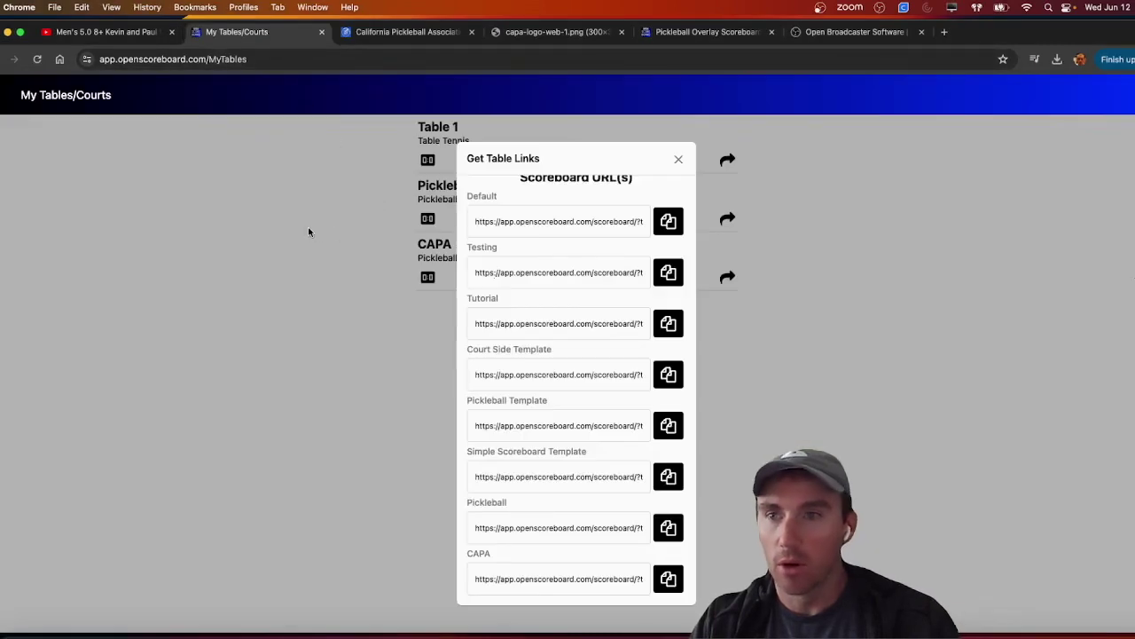
{"action": "left_click", "coordinate": [14, 99]}
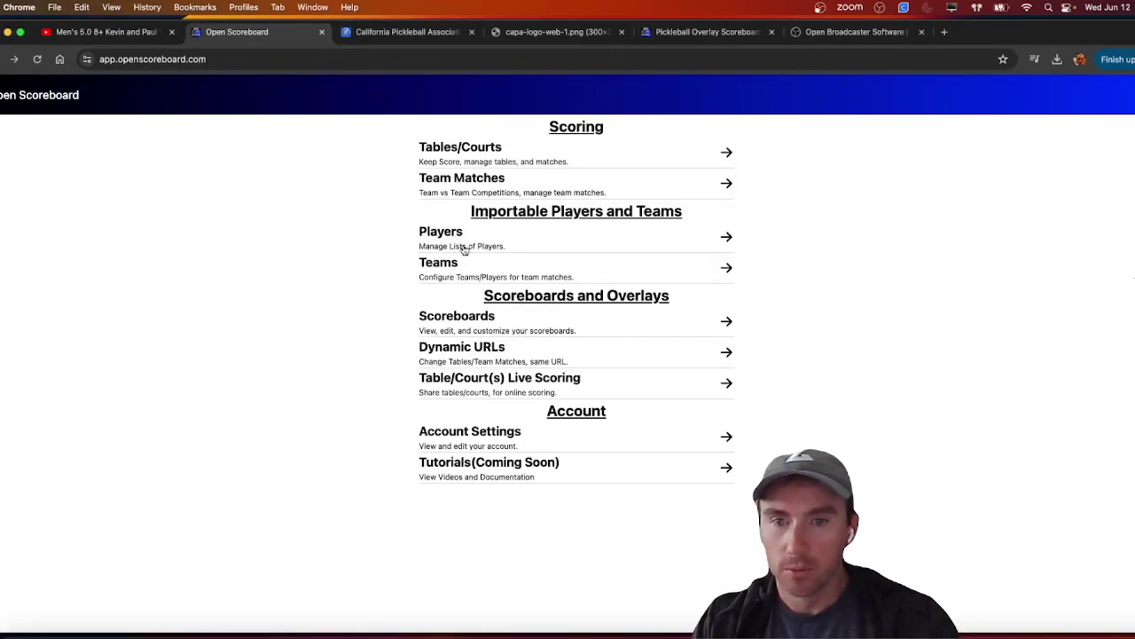
{"action": "left_click", "coordinate": [482, 156]}
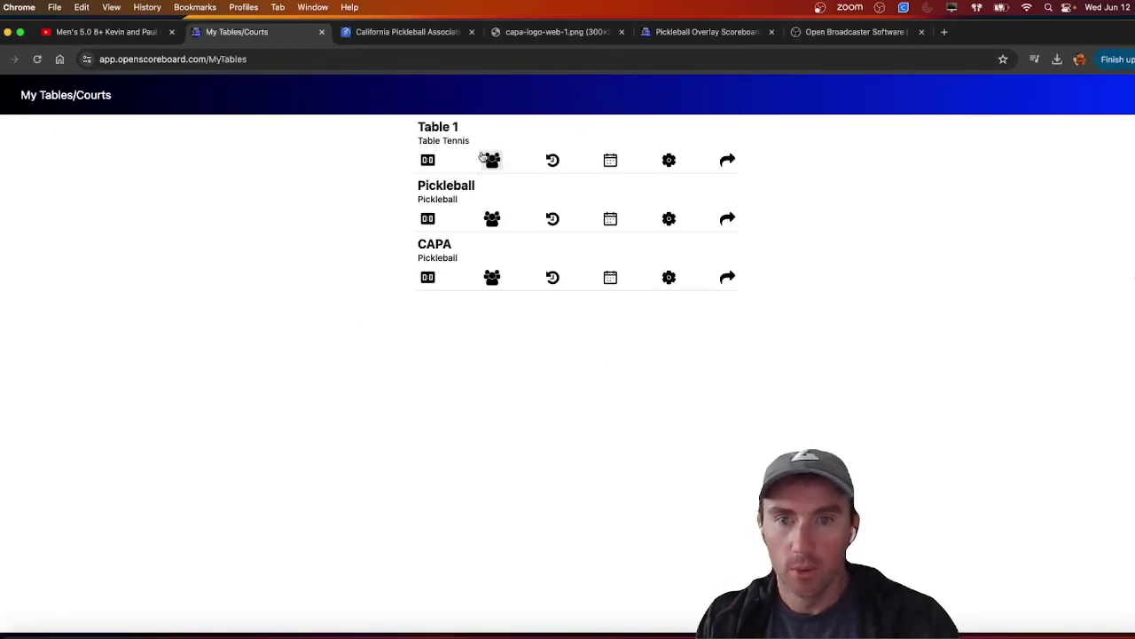
{"action": "left_click", "coordinate": [428, 278]}
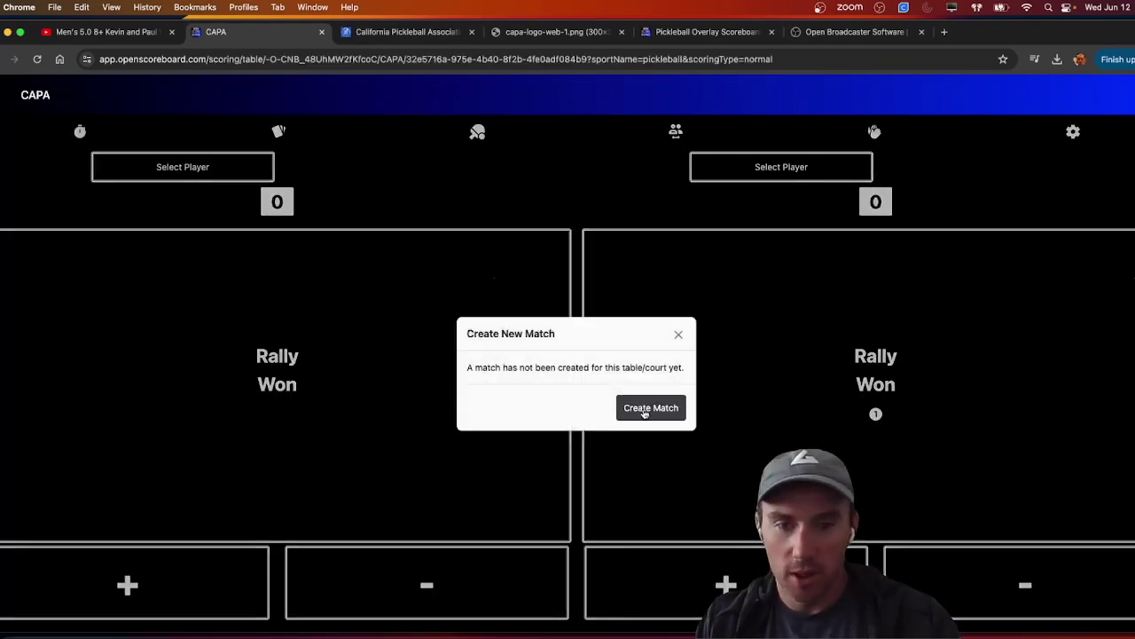
Create a new match for the CAPA table and set it up as doubles, best of 1, with no match round
{"action": "left_click", "coordinate": [645, 412]}
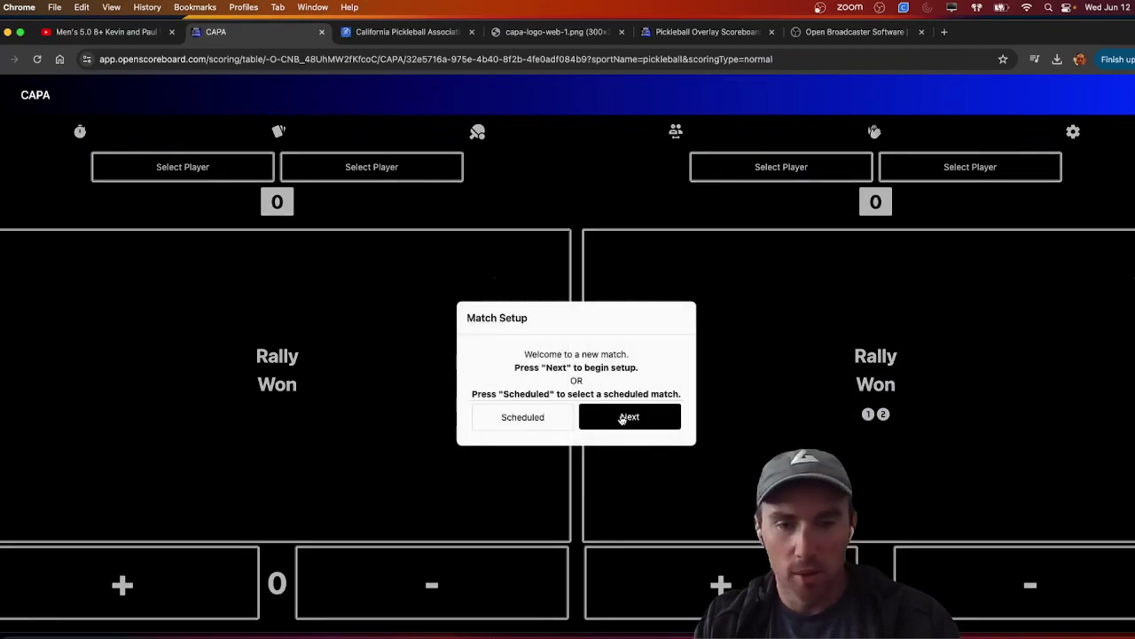
{"action": "left_click", "coordinate": [623, 418]}
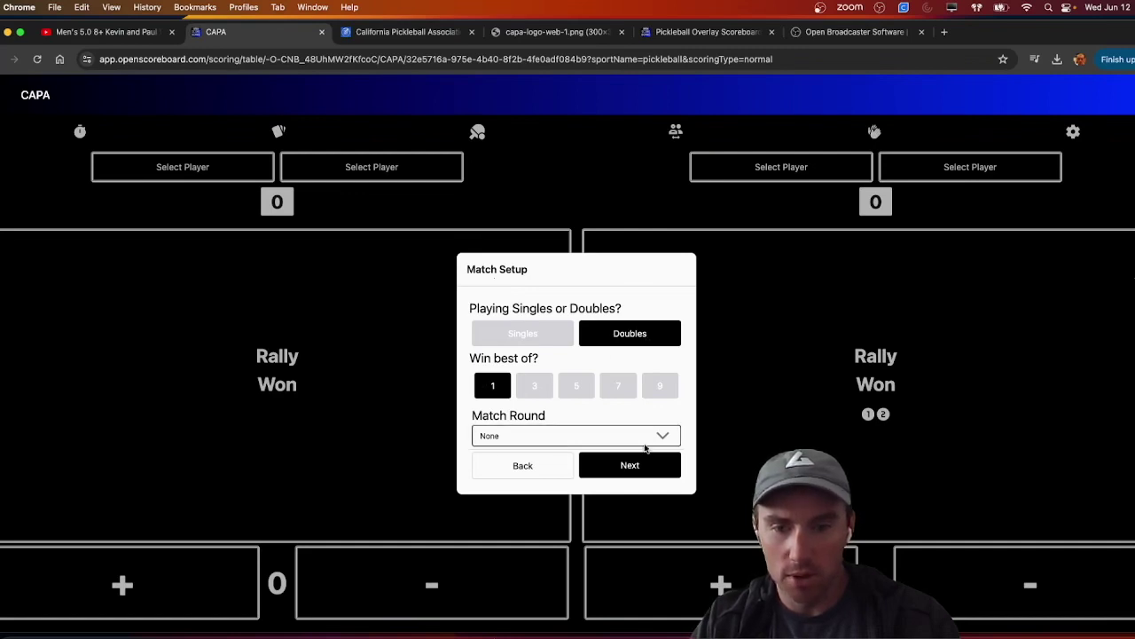
{"action": "left_click", "coordinate": [649, 468]}
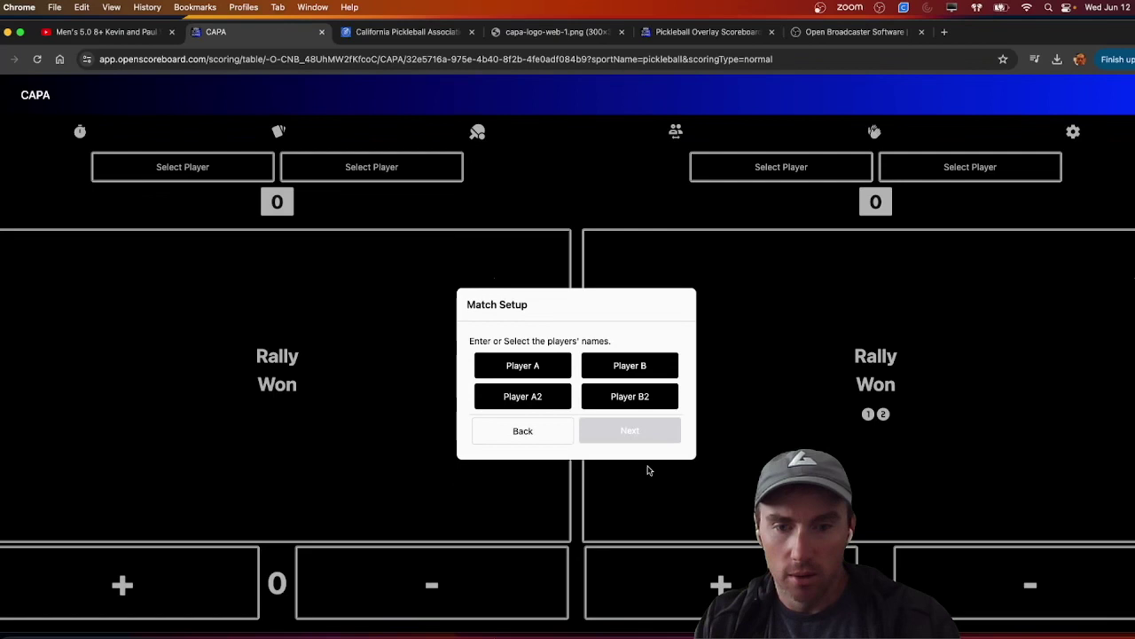
Manually enter and save the first names of Player A and Player A2, leaving last names and jersey colors unset
{"action": "left_click", "coordinate": [511, 364]}
{"action": "left_click", "coordinate": [558, 330]}
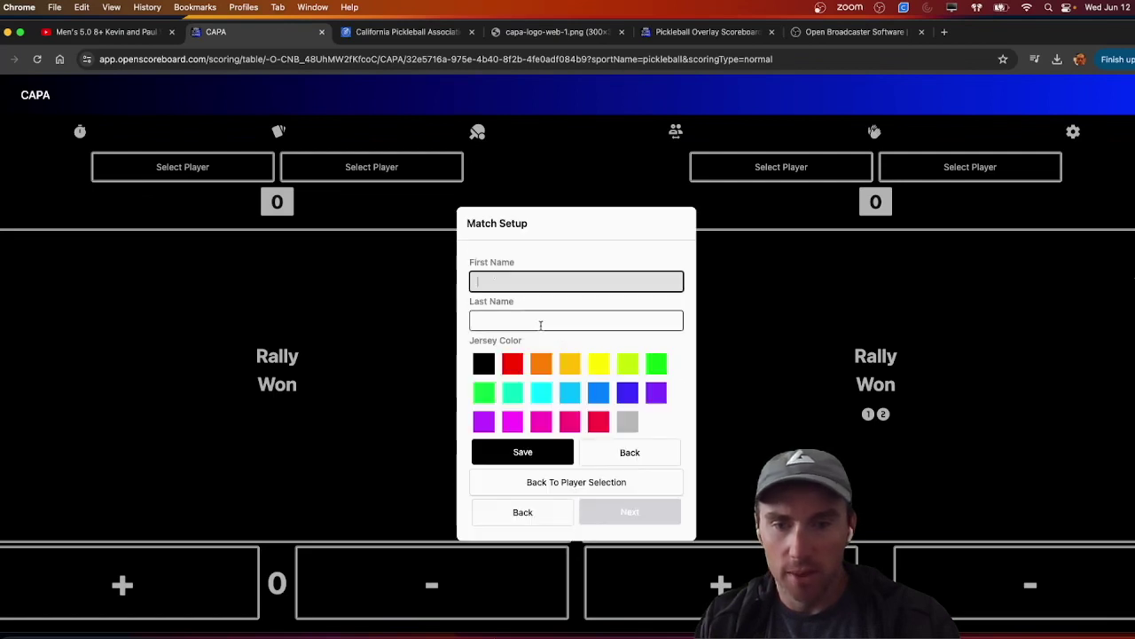
{"action": "type", "text": "Kevin"}
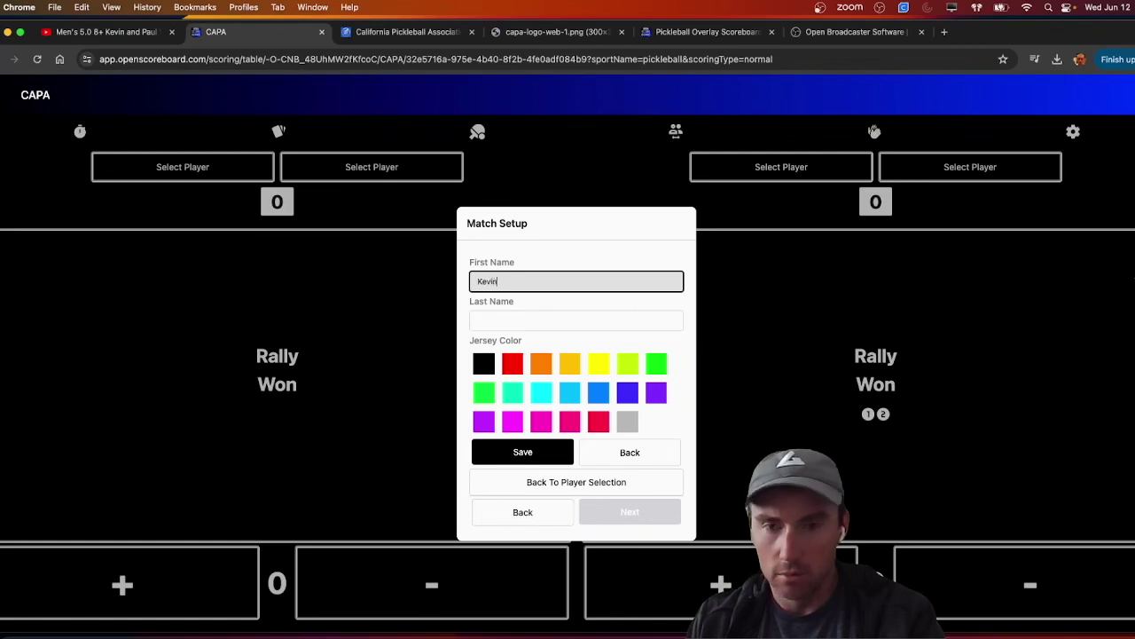
{"action": "left_click", "coordinate": [522, 452]}
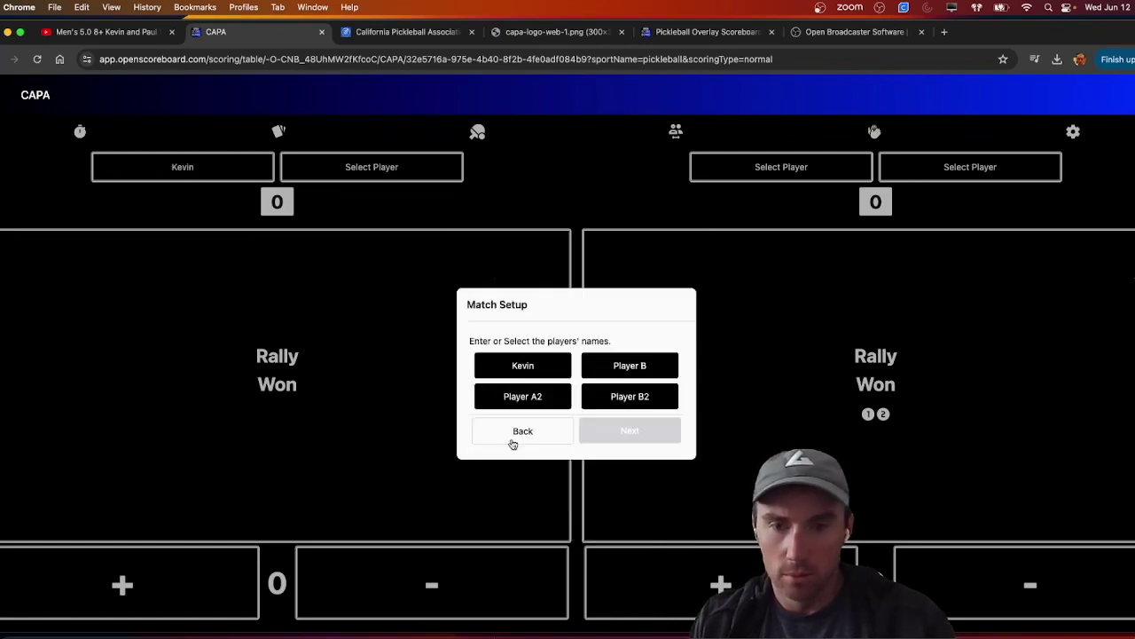
{"action": "left_click", "coordinate": [506, 394]}
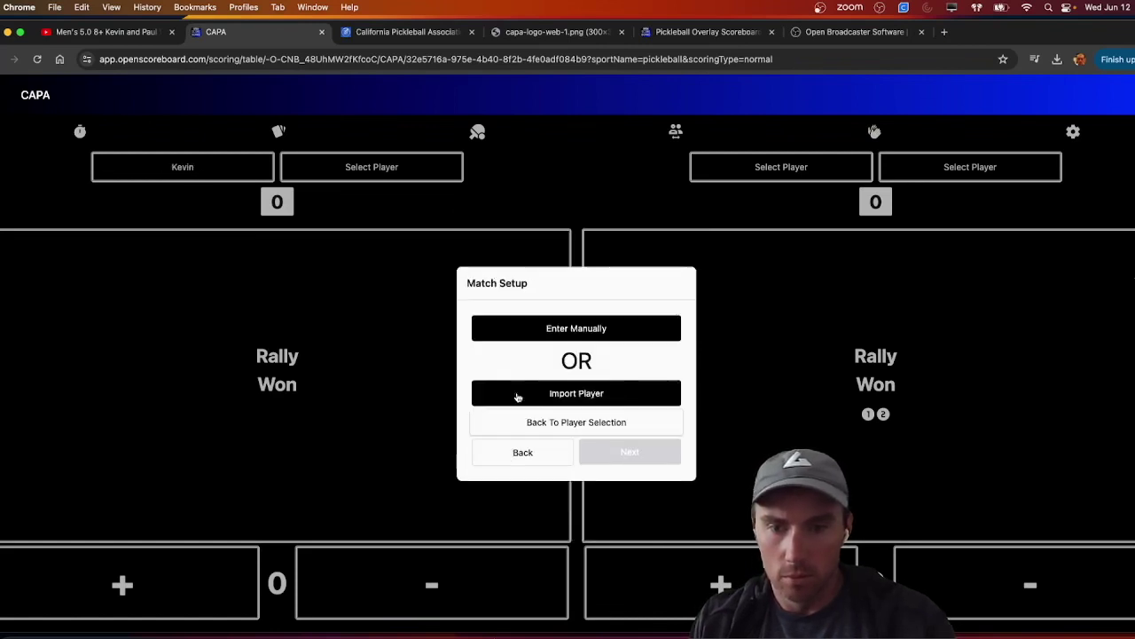
{"action": "left_click", "coordinate": [548, 333]}
{"action": "left_click", "coordinate": [479, 319]}
{"action": "left_click", "coordinate": [494, 280]}
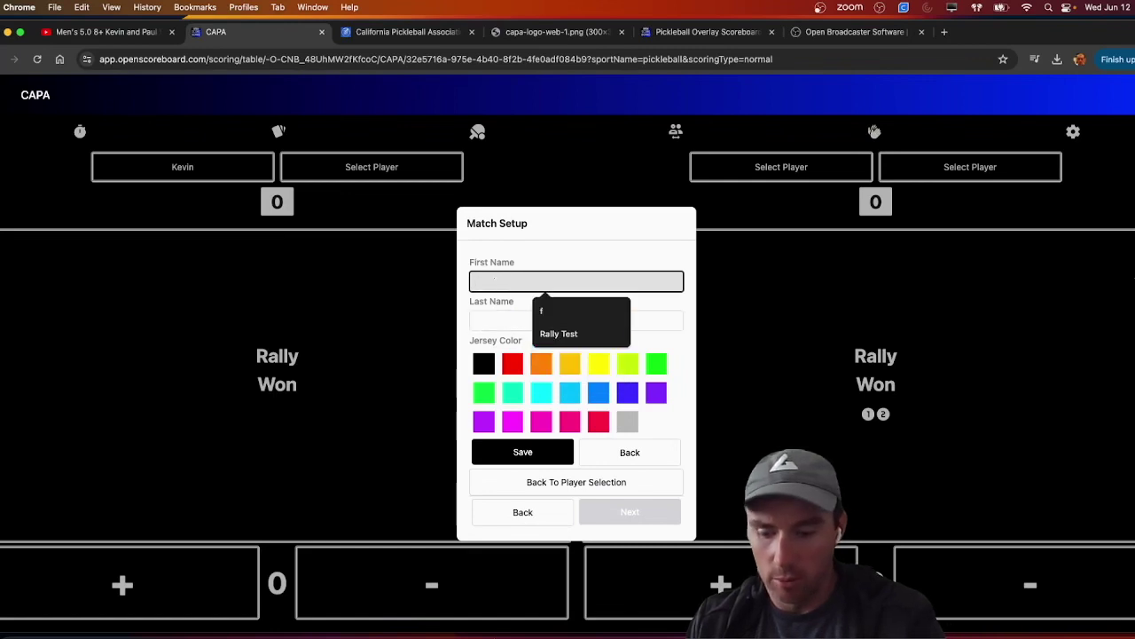
{"action": "type", "text": "Paul"}
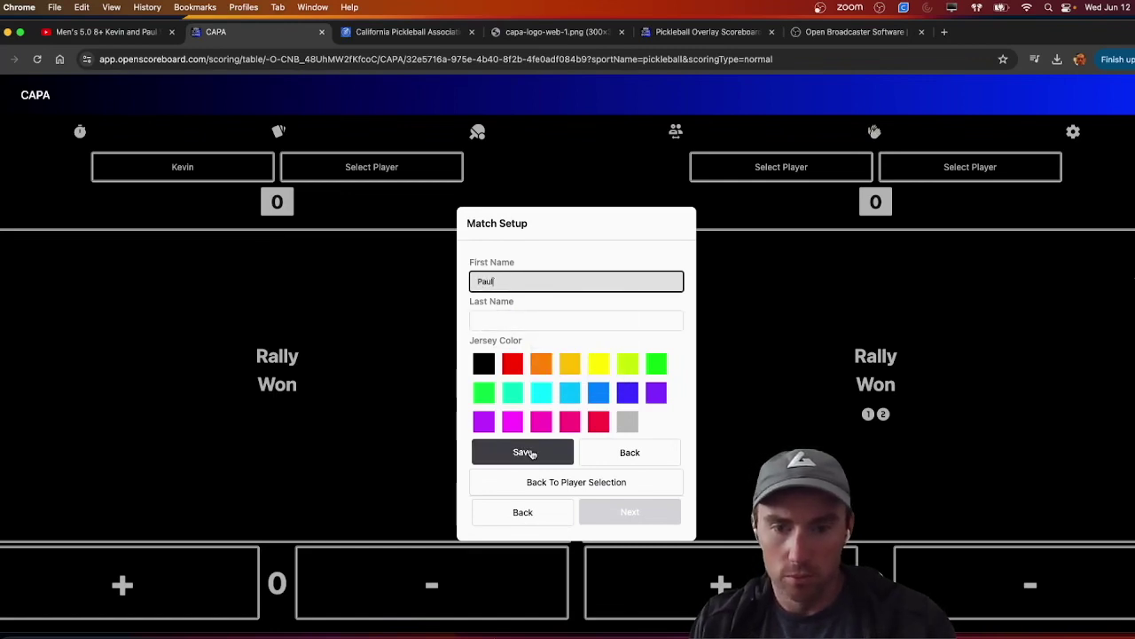
{"action": "left_click", "coordinate": [524, 452]}
Manually enter and save the first names of Player B and Player B2 and continue to the serve selection
{"action": "left_click", "coordinate": [601, 369]}
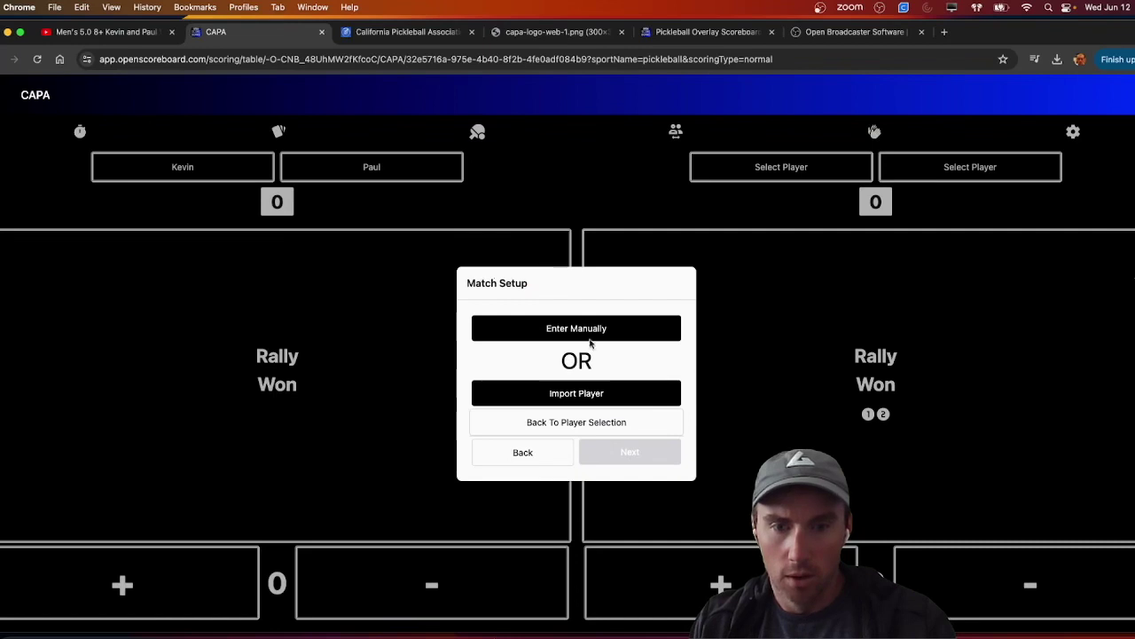
{"action": "left_click", "coordinate": [591, 335]}
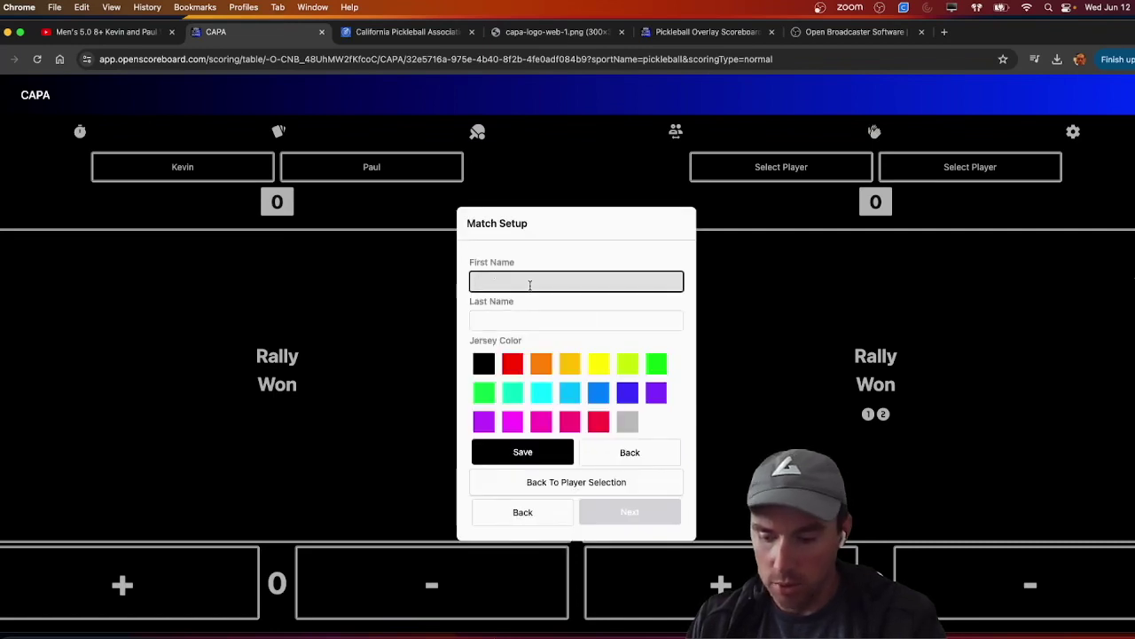
{"action": "type", "text": "Ben"}
{"action": "left_click", "coordinate": [530, 450]}
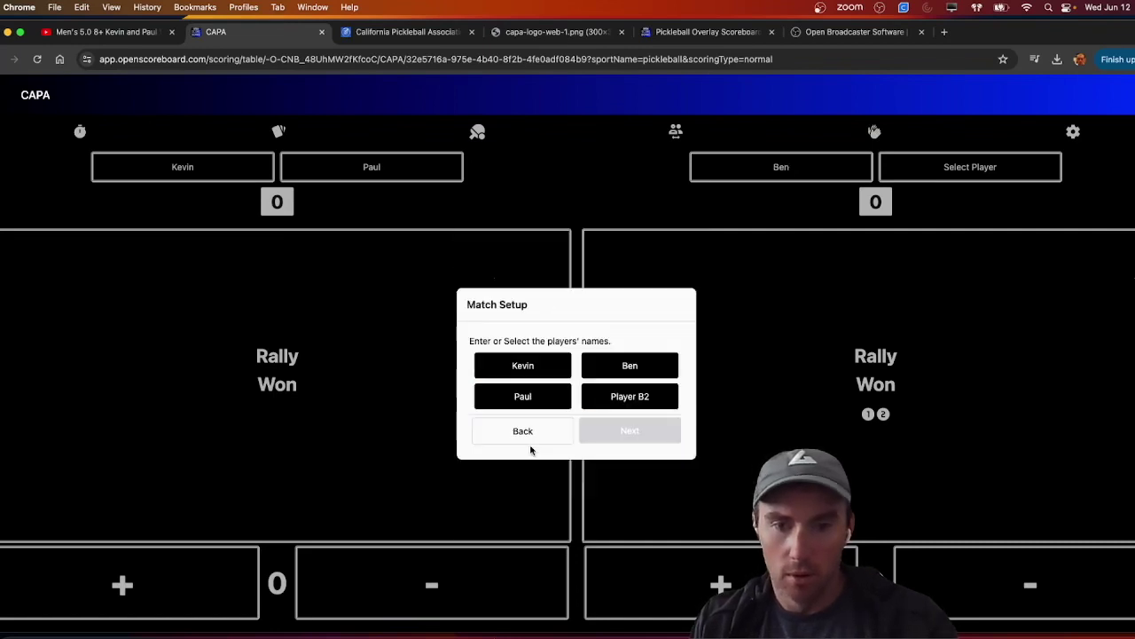
{"action": "left_click", "coordinate": [625, 391]}
{"action": "left_click", "coordinate": [550, 328]}
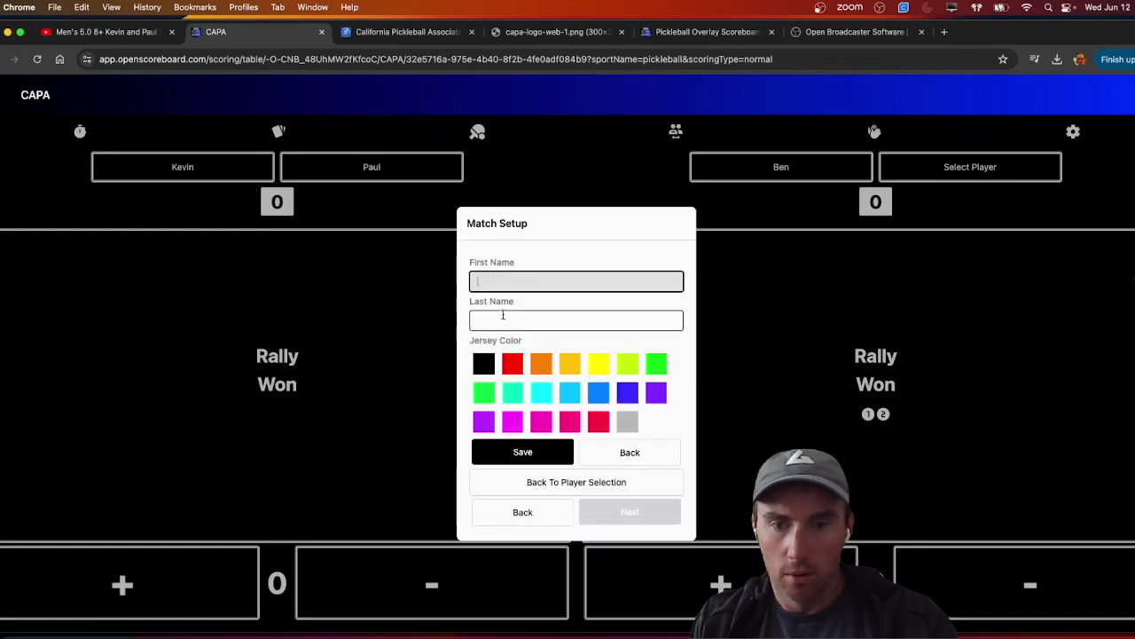
{"action": "type", "text": "Drew"}
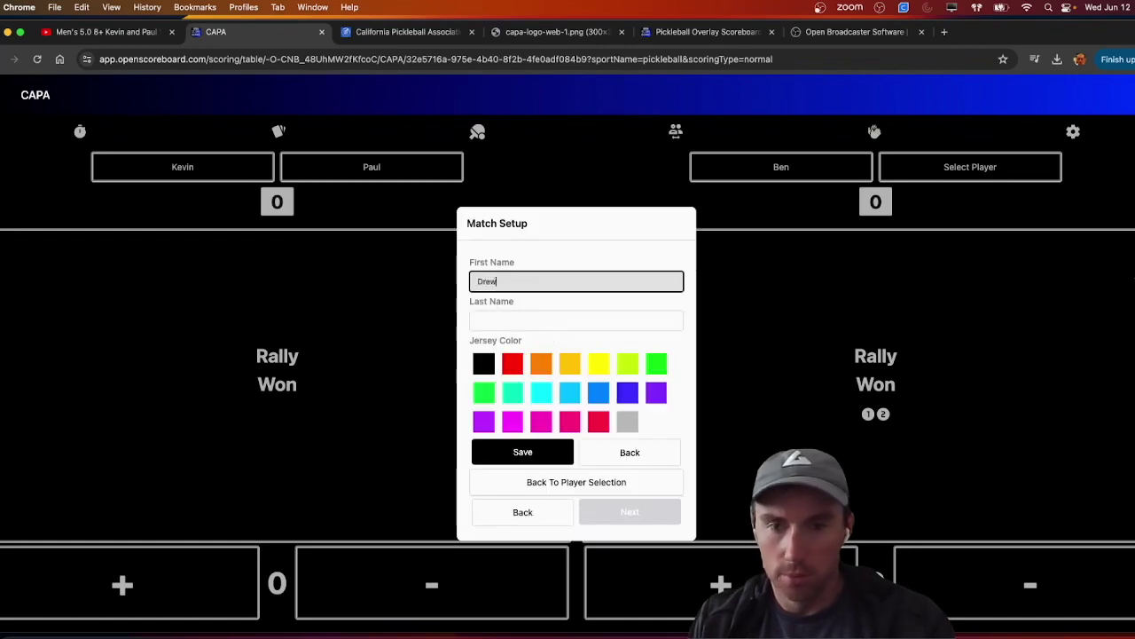
{"action": "left_click", "coordinate": [521, 451]}
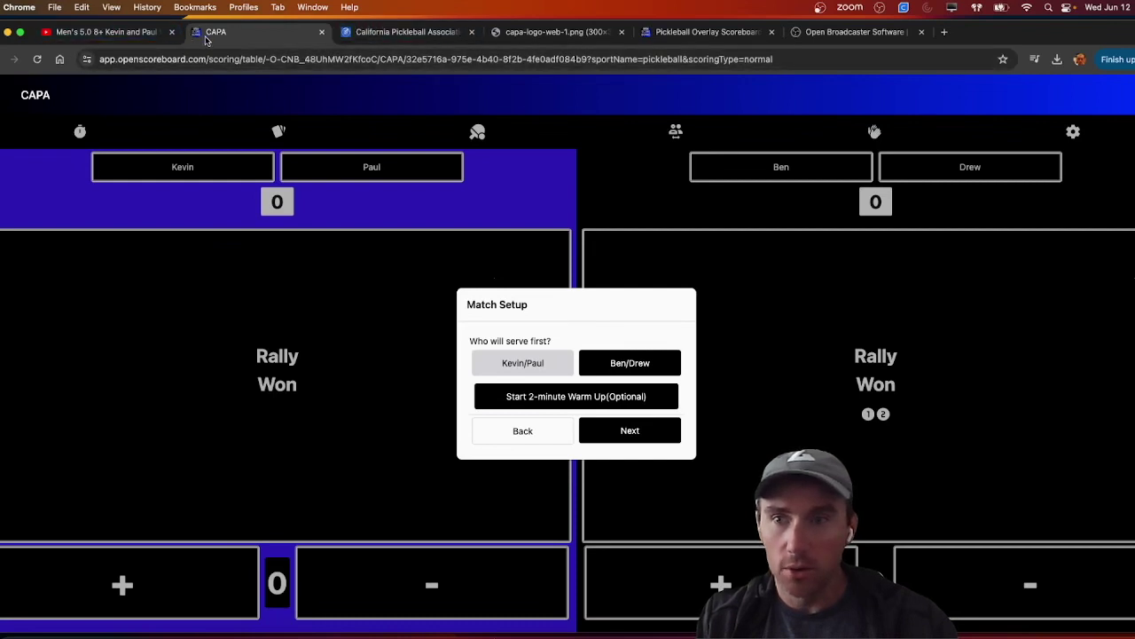
Rewind the YouTube match to 0:00 and briefly play it to check which team serves first
{"action": "key", "text": "super+1"}
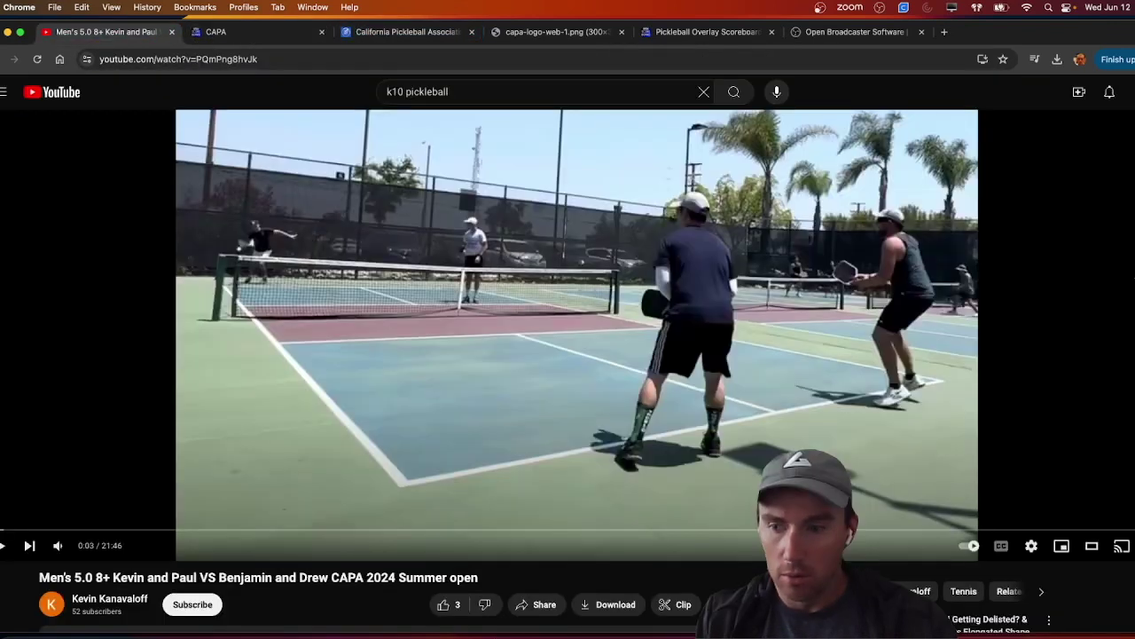
{"action": "left_click_drag", "start_coordinate": [4, 529], "coordinate": [2, 529]}
{"action": "left_click", "coordinate": [5, 547]}
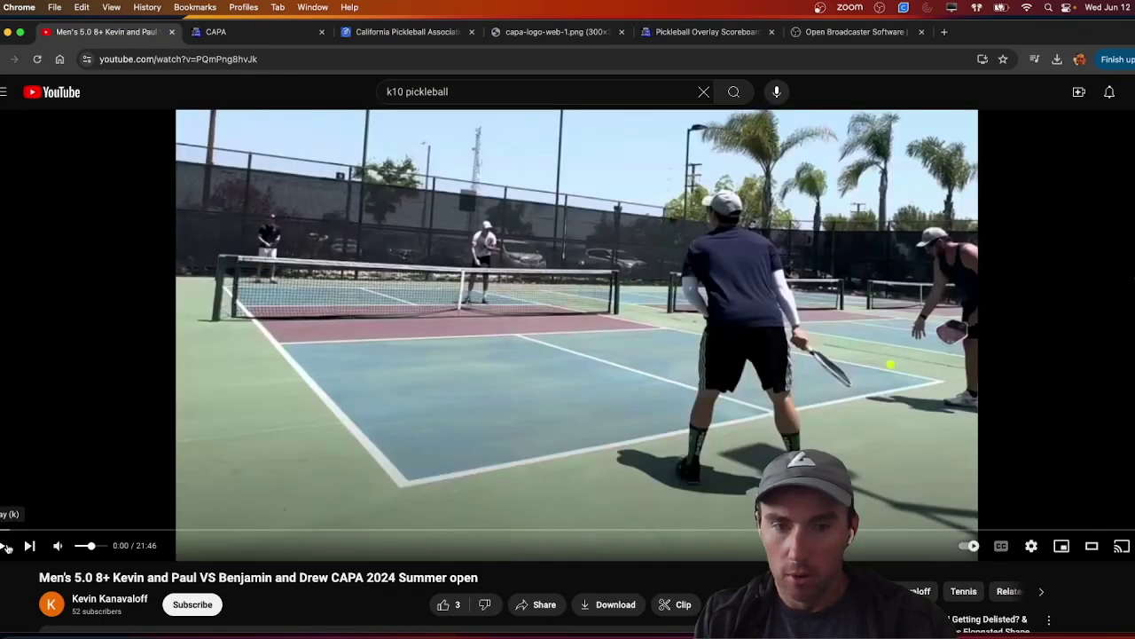
{"action": "left_click", "coordinate": [5, 548]}
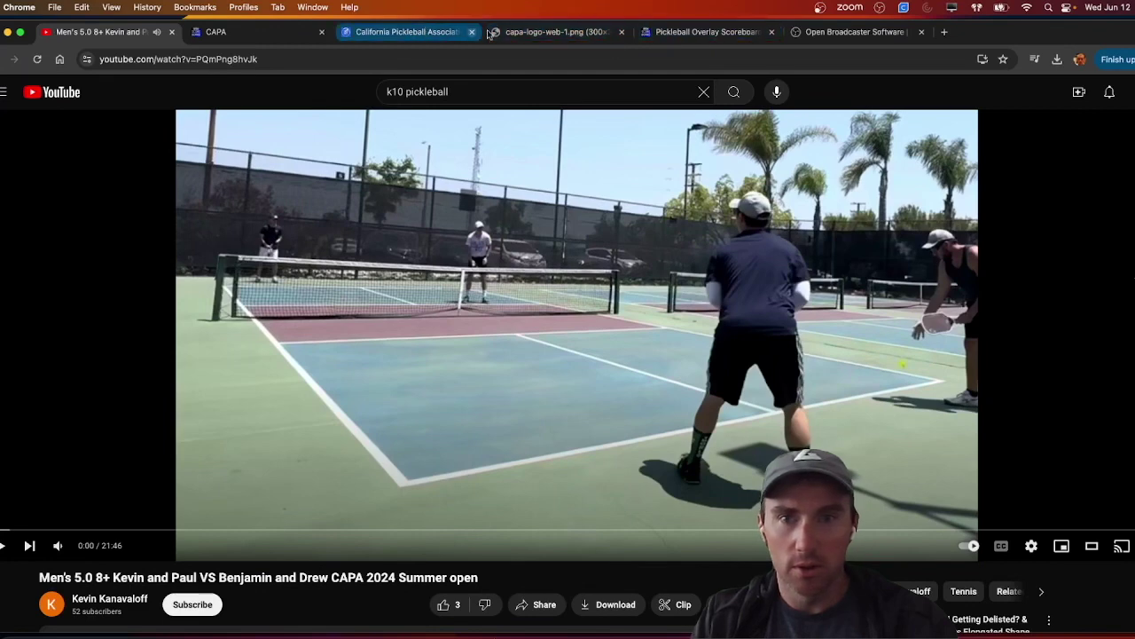
Set the Player A/A2 team as first to serve in the CAPA match setup and start the game
{"action": "left_click", "coordinate": [714, 33]}
{"action": "key", "text": "super+2"}
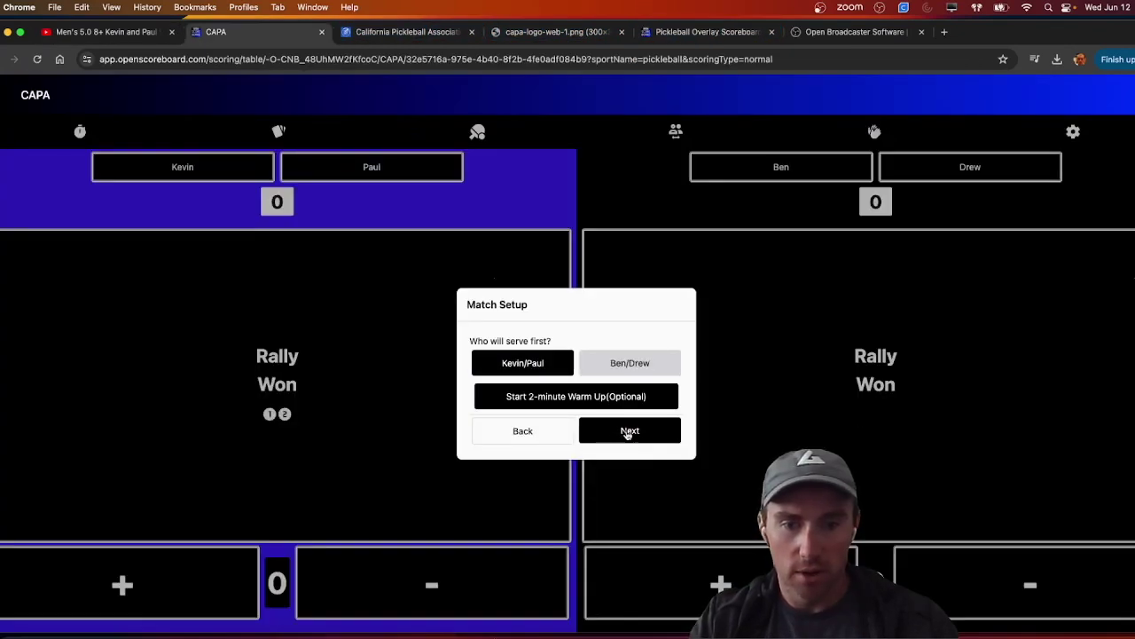
{"action": "left_click", "coordinate": [628, 431]}
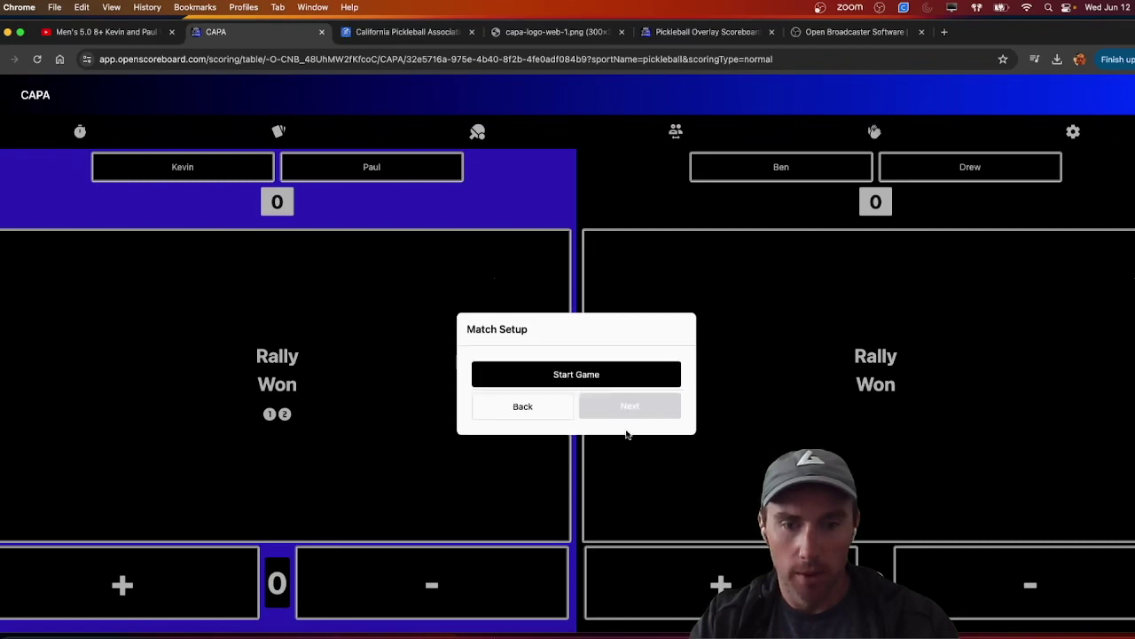
{"action": "left_click", "coordinate": [576, 374]}
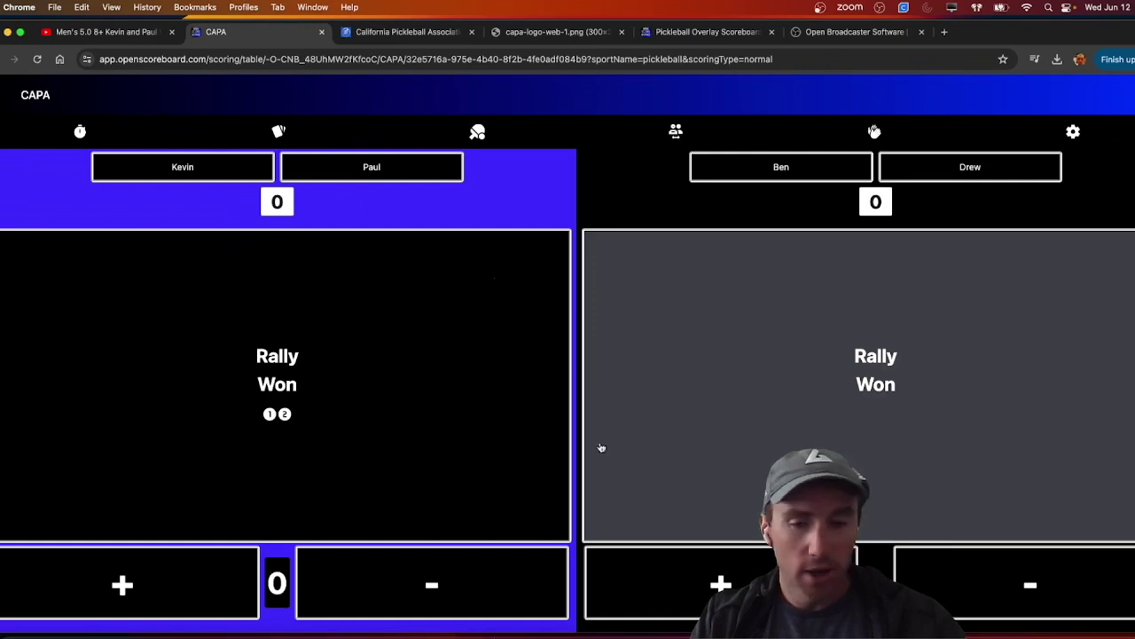
Switch to OBS Studio and start recording the scene with the scoreboard over the YouTube match
{"action": "key", "text": "super+Tab"}
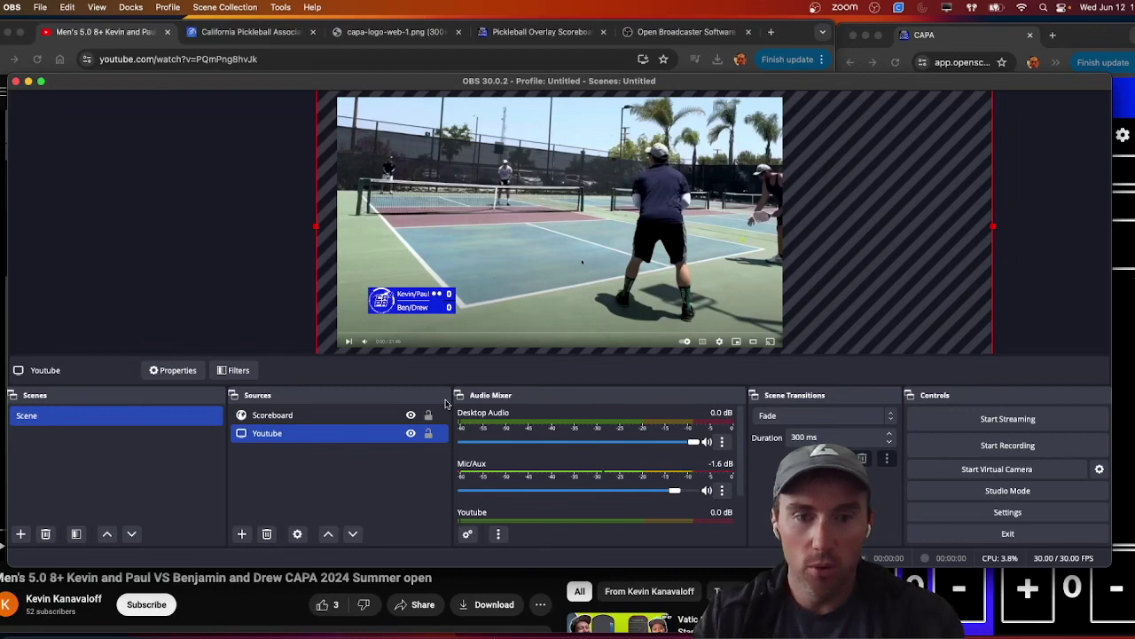
{"action": "left_click", "coordinate": [1119, 256]}
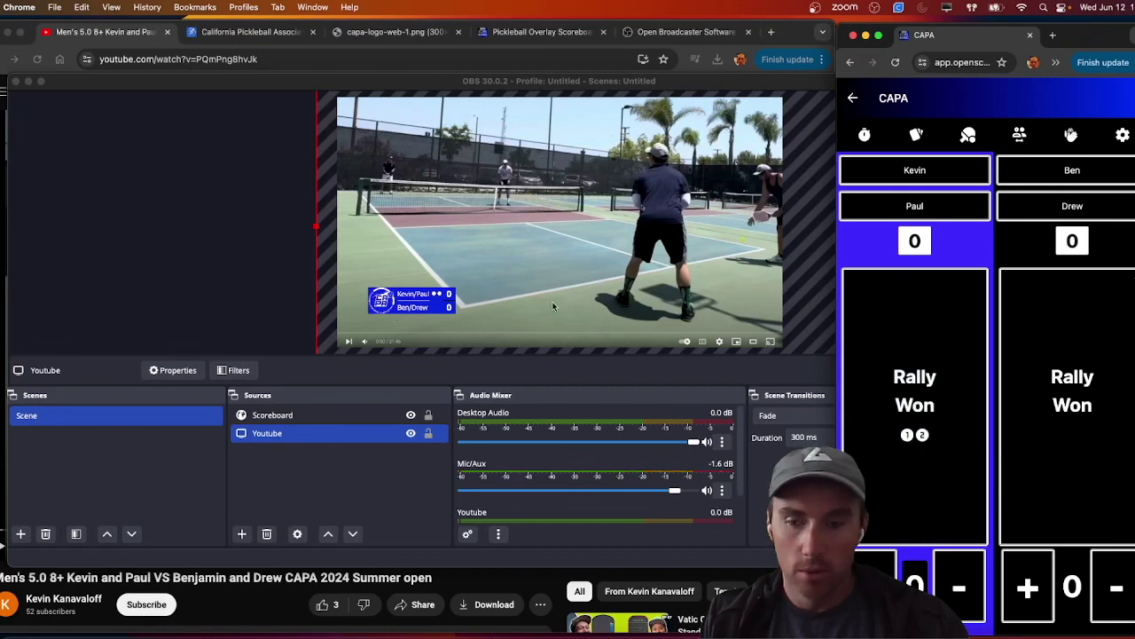
{"action": "left_click", "coordinate": [88, 489]}
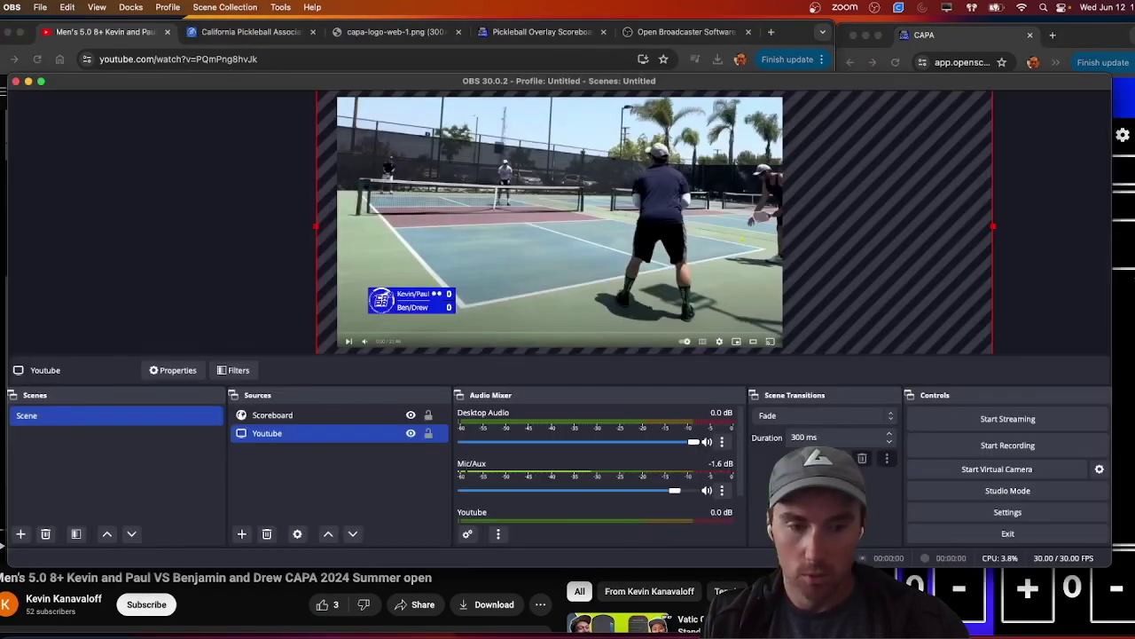
{"action": "left_click", "coordinate": [976, 451]}
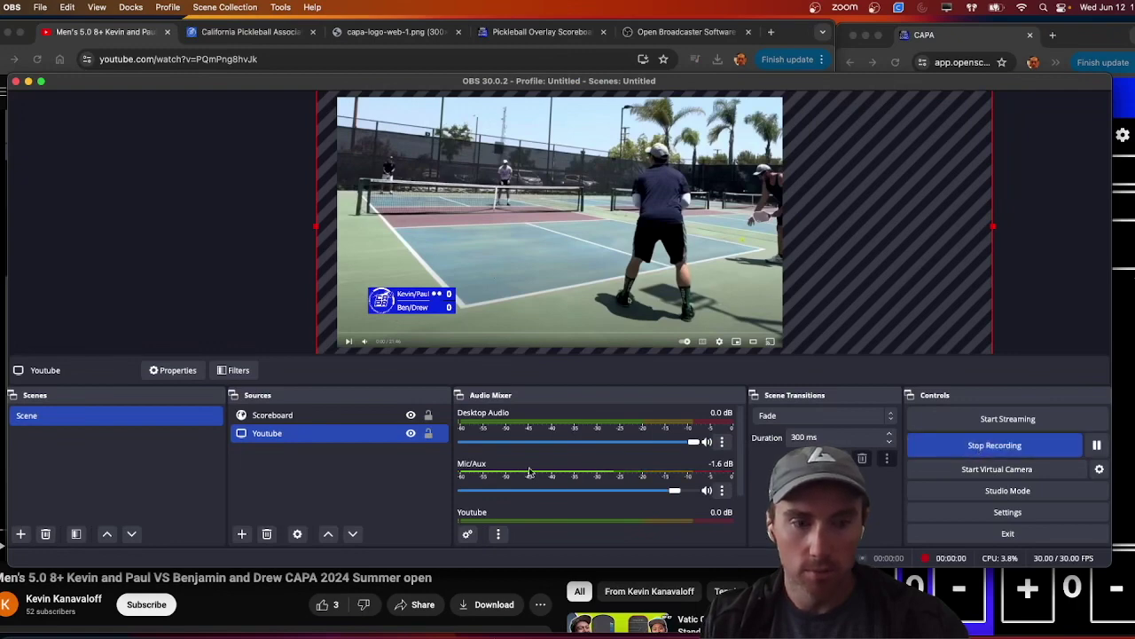
Play the YouTube match from the start and score the rallies live until the Player A/A2 team wins game 1 by 11-9
{"action": "left_click", "coordinate": [236, 601]}
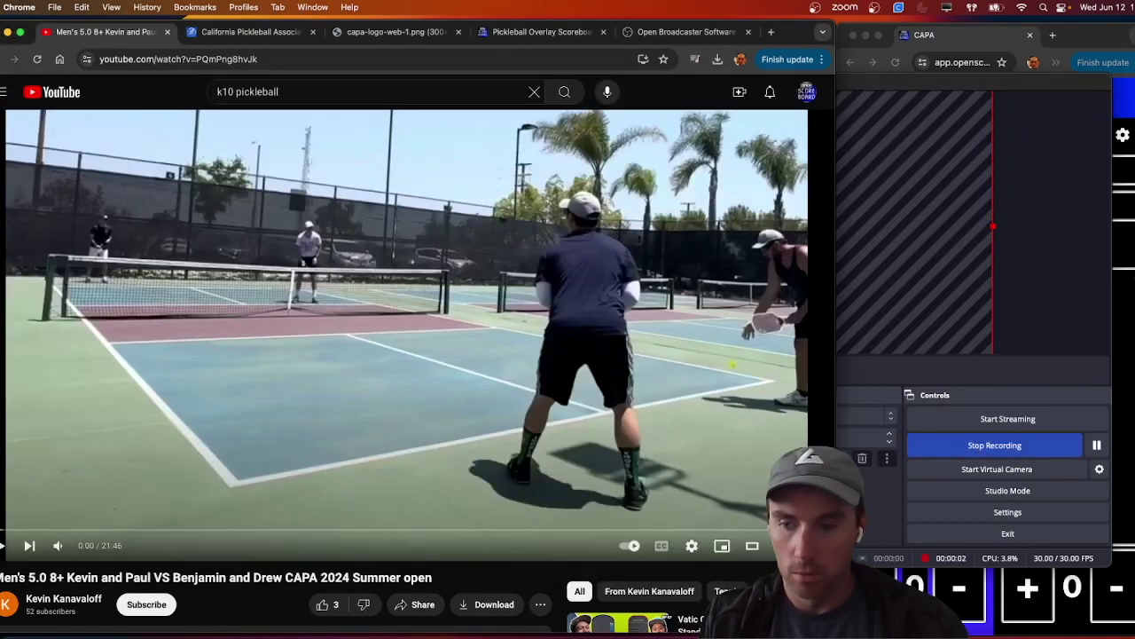
{"action": "left_click", "coordinate": [1116, 307]}
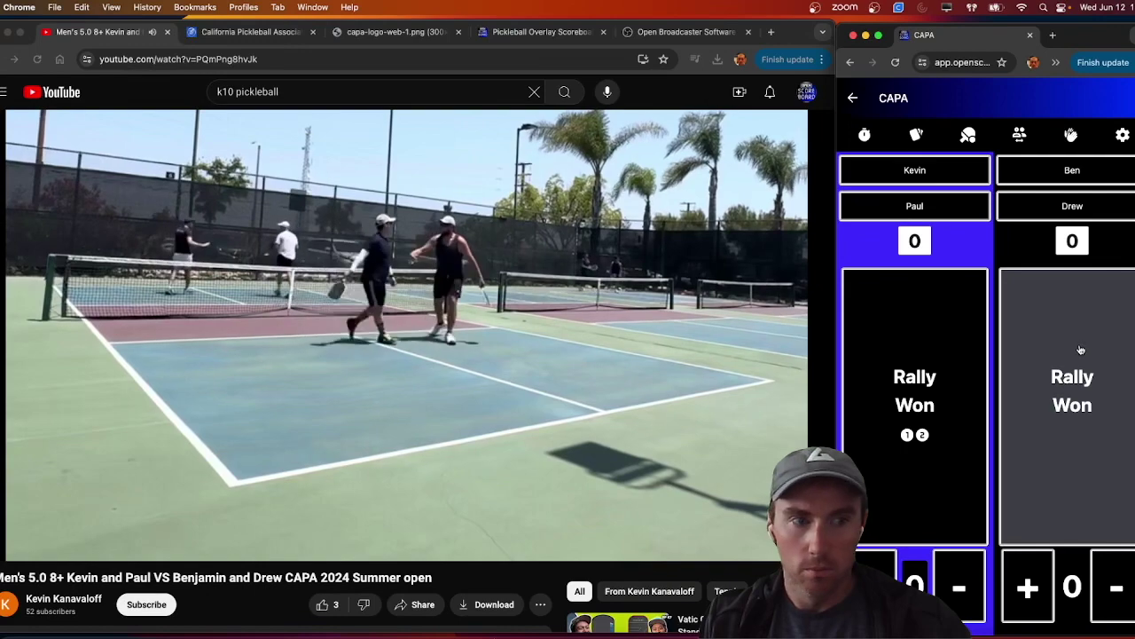
{"action": "left_click", "coordinate": [921, 355]}
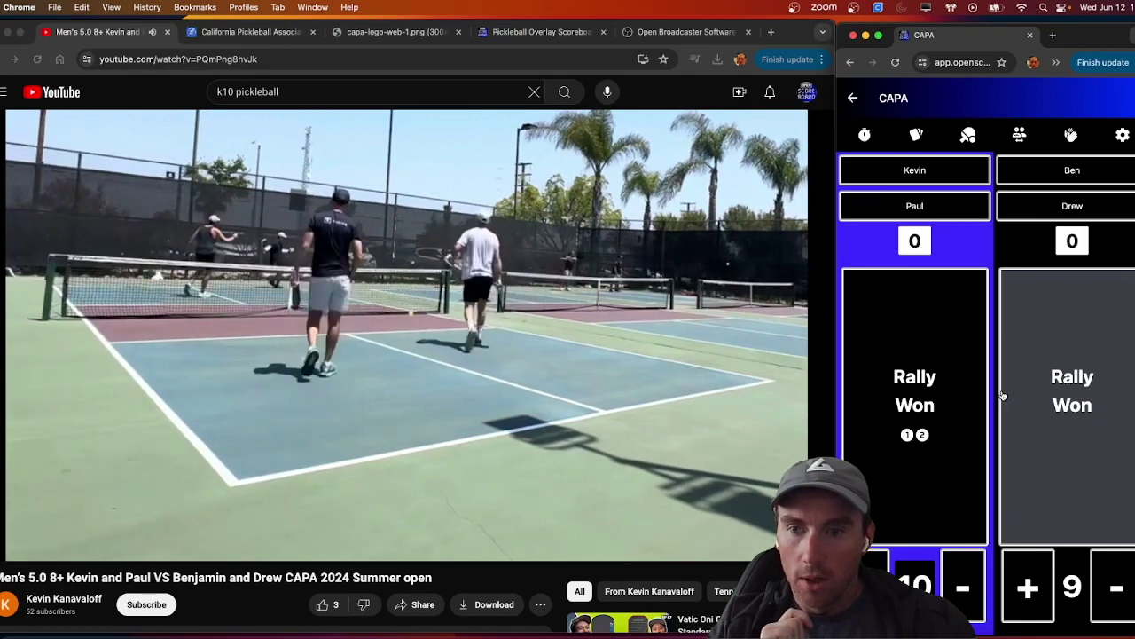
{"action": "left_click", "coordinate": [929, 399]}
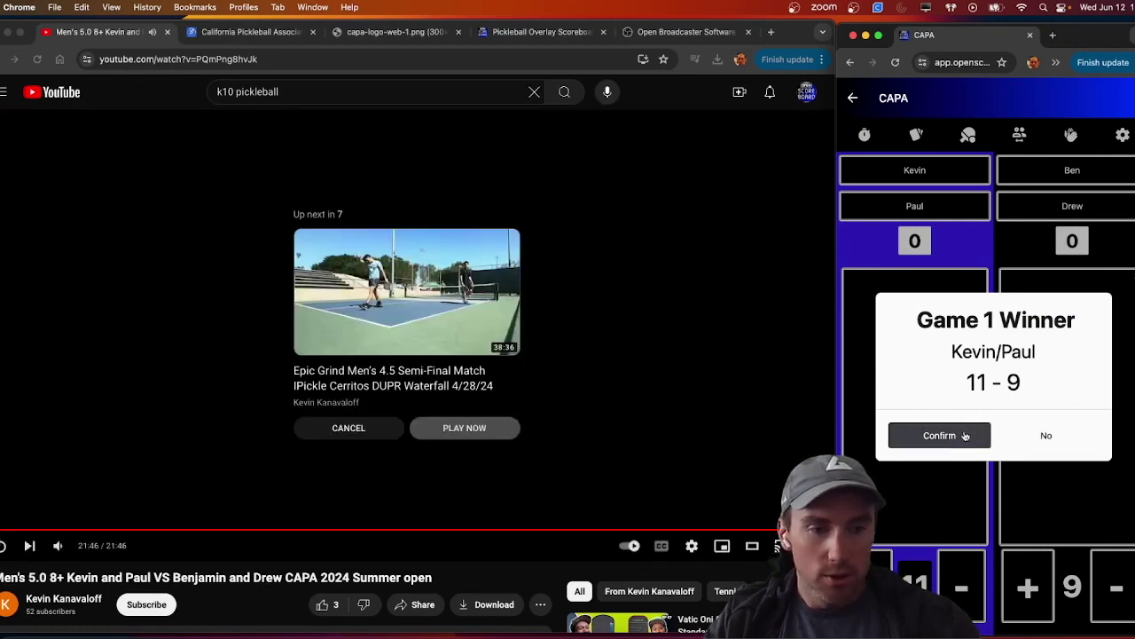
Confirm the Player A/A2 team as game 1 winner and start another match on the CAPA scoring page
{"action": "left_click", "coordinate": [947, 438]}
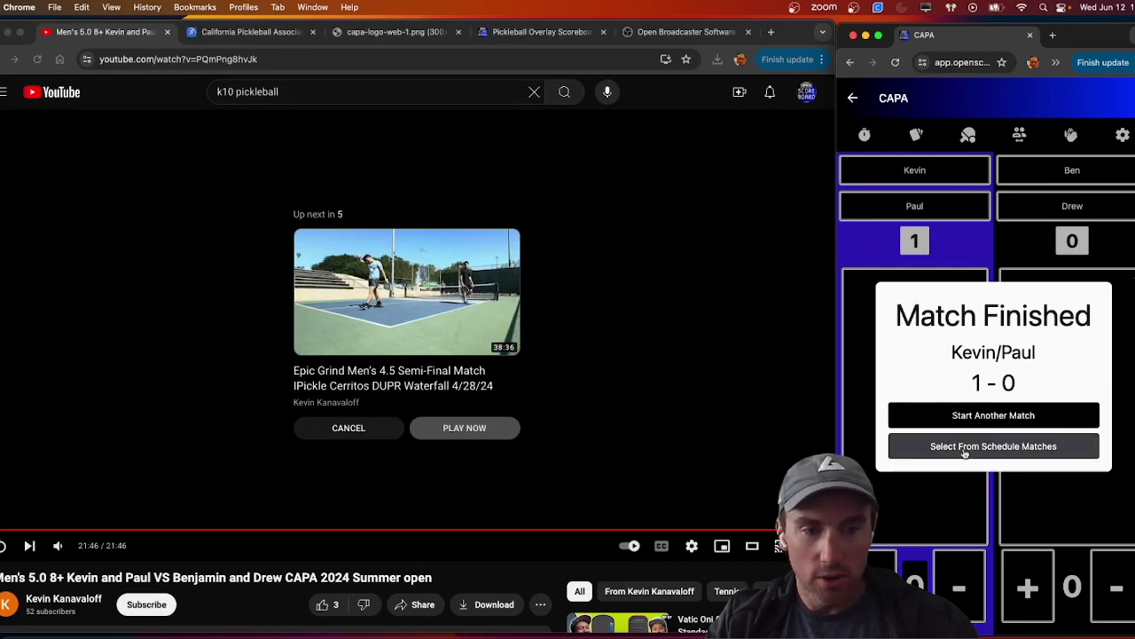
{"action": "left_click", "coordinate": [954, 419]}
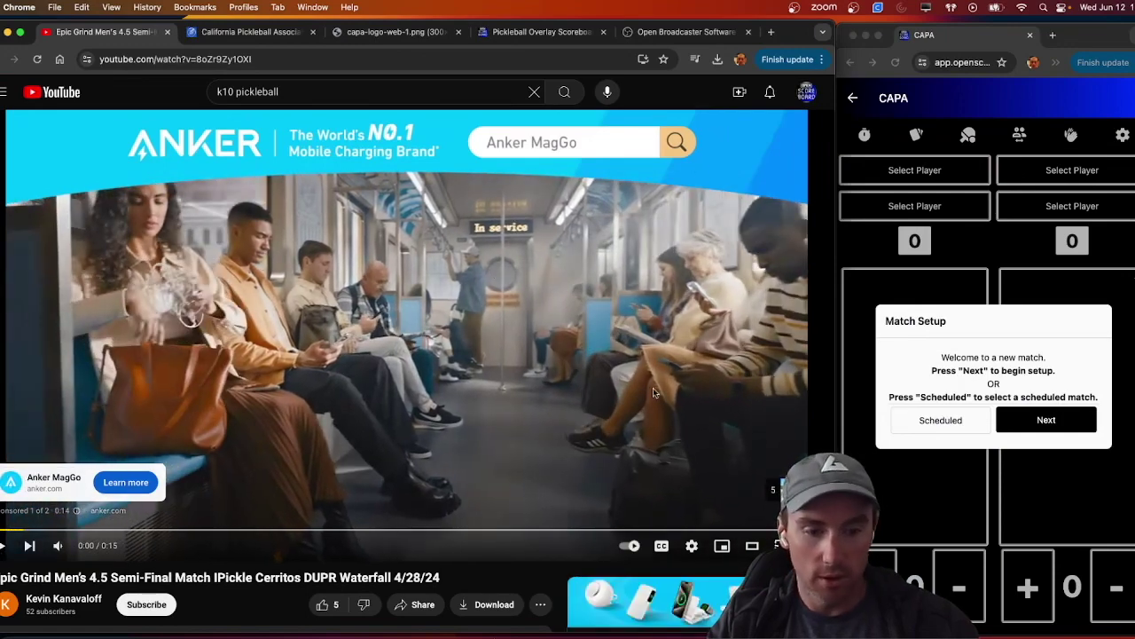
Switch back to OBS Studio and stop the recording of the finished match
{"action": "key", "text": "super+Tab"}
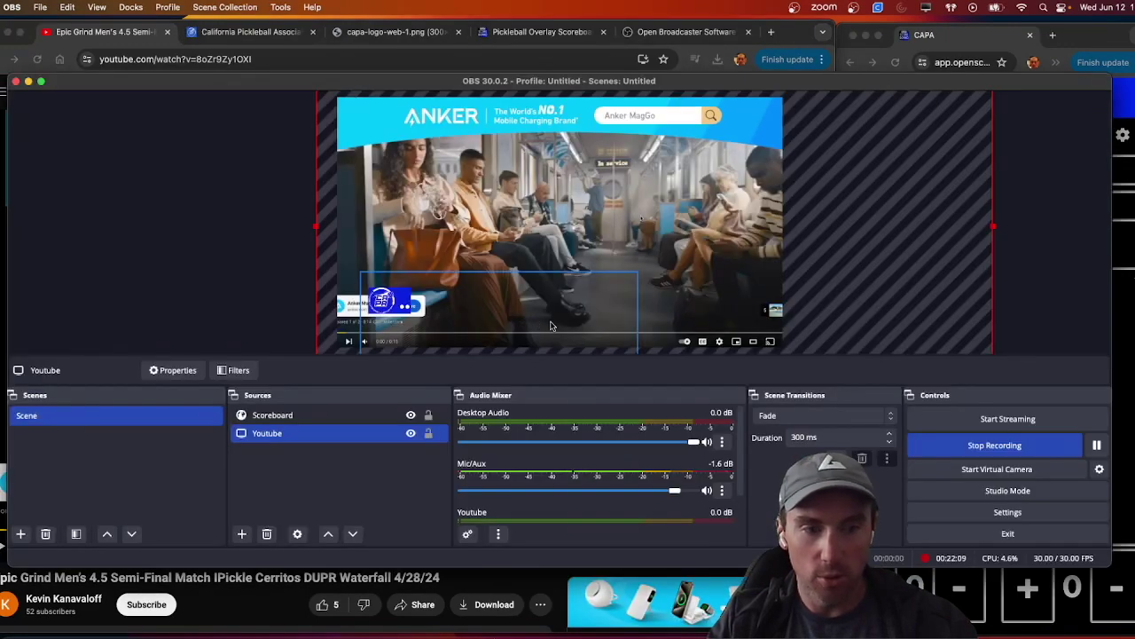
{"action": "left_click", "coordinate": [981, 449]}
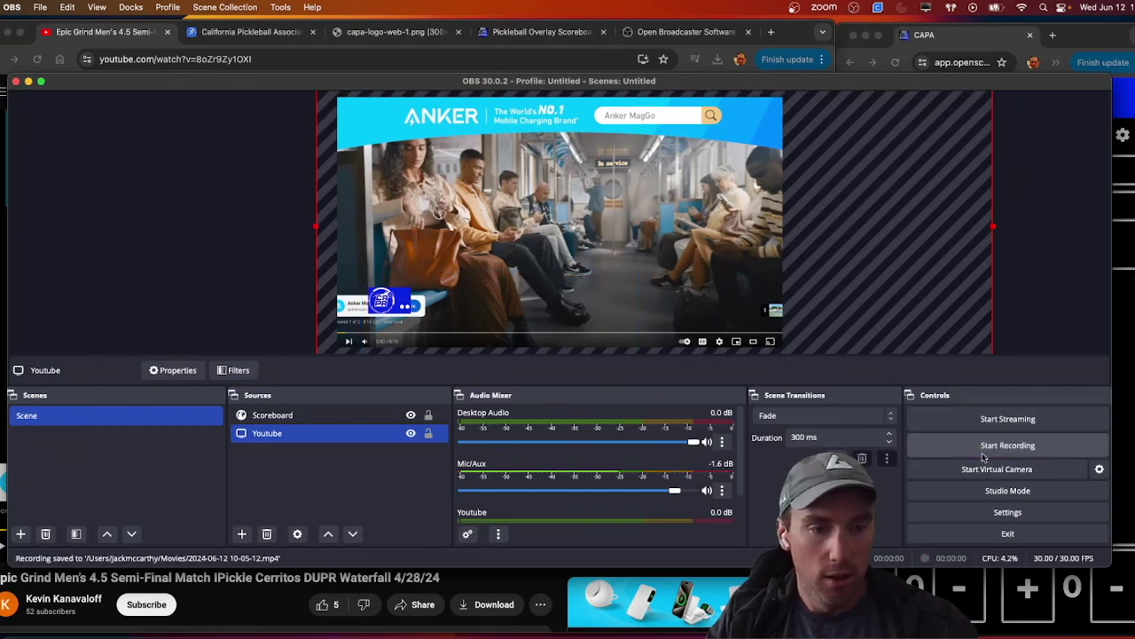